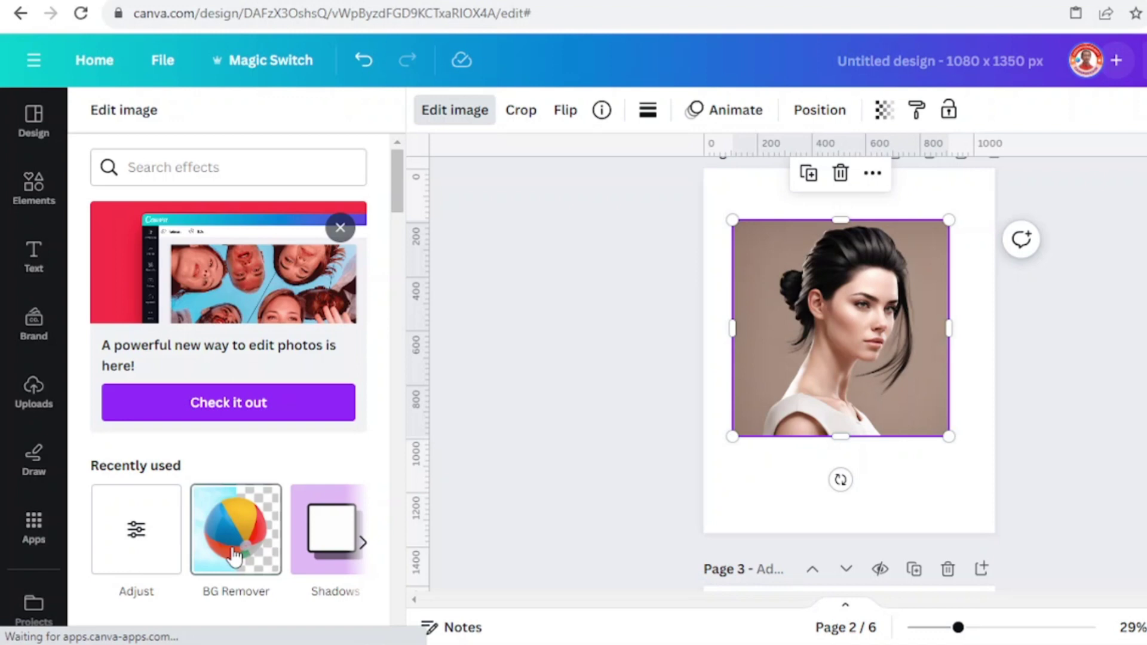
- Remove the portrait's background, erase the top of the woman's hair with a size 51 brush, and apply the result
{"action": "left_click", "coordinate": [233, 556]}
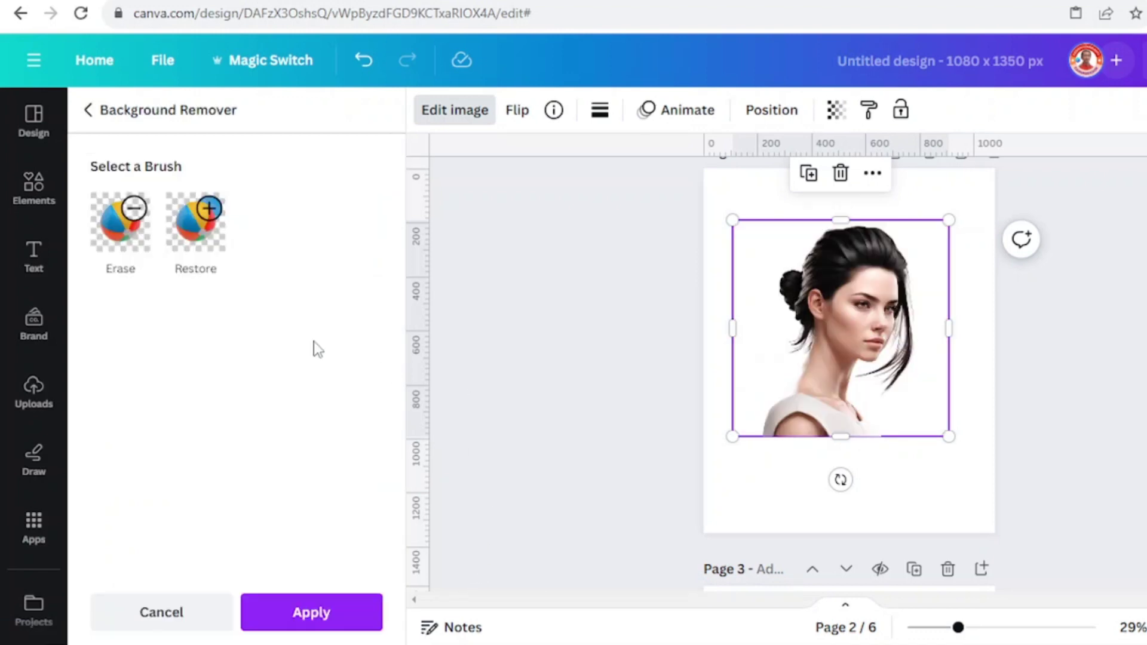
{"action": "left_click", "coordinate": [122, 233]}
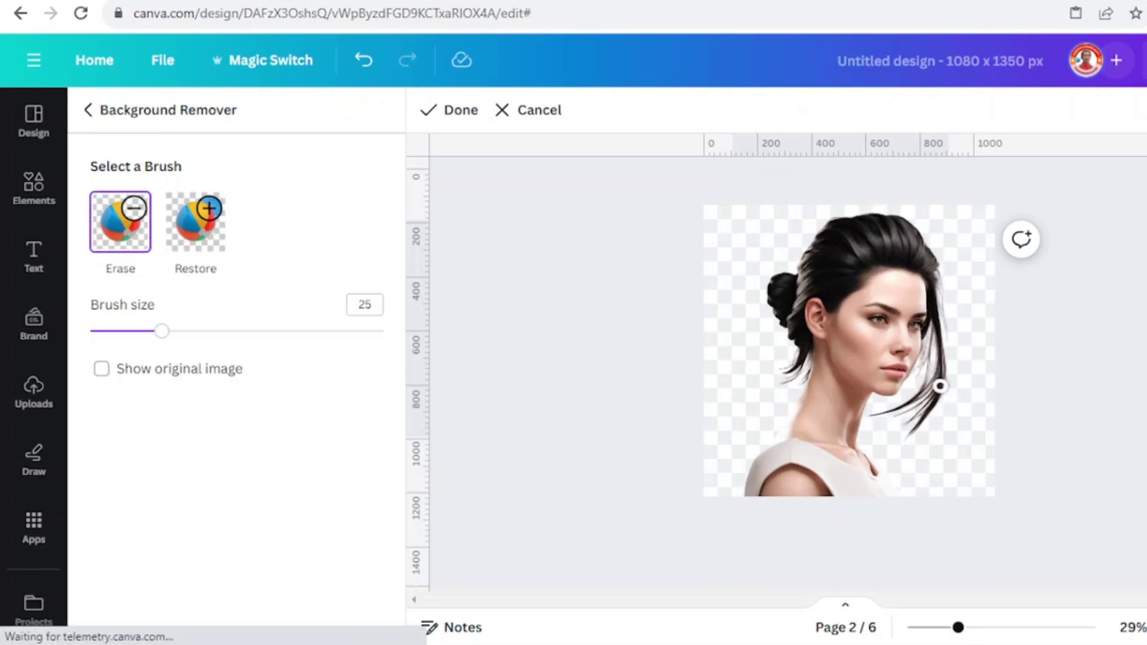
{"action": "left_click", "coordinate": [996, 627]}
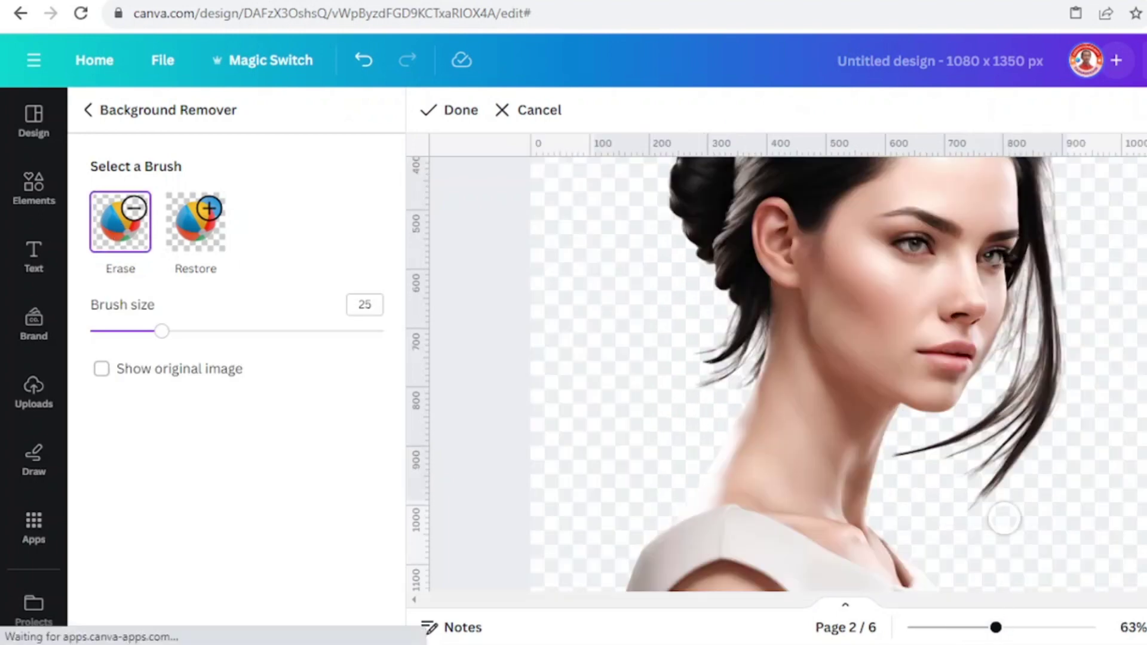
{"action": "scroll", "coordinate": [1006, 467], "scroll_direction": "up", "scroll_amount": 5}
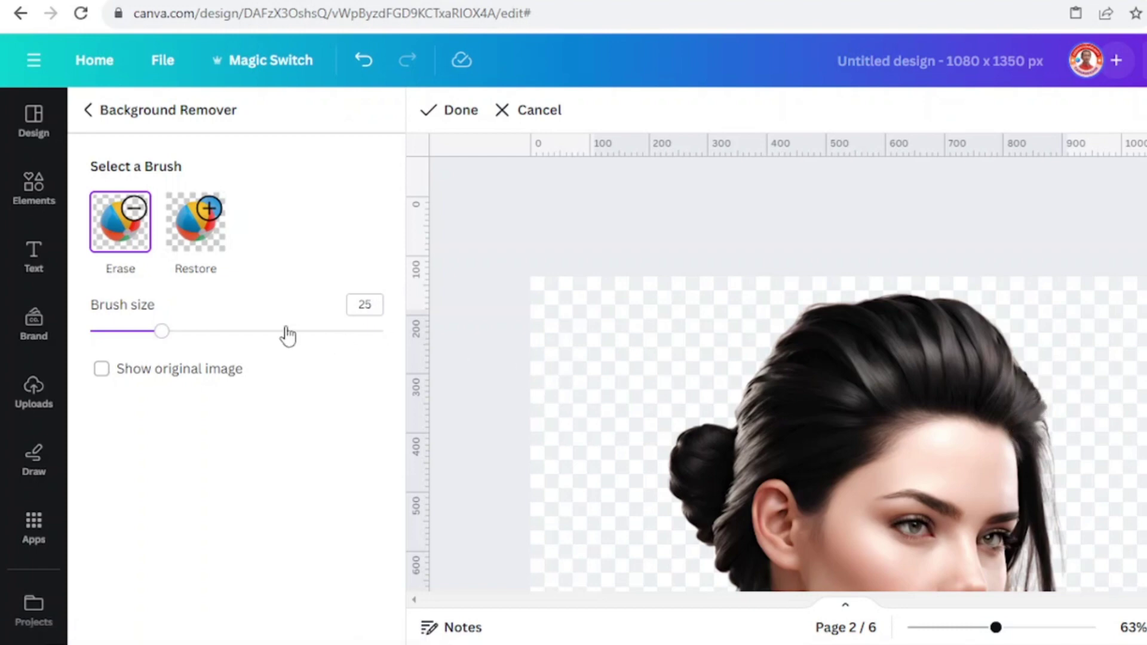
{"action": "left_click", "coordinate": [239, 332]}
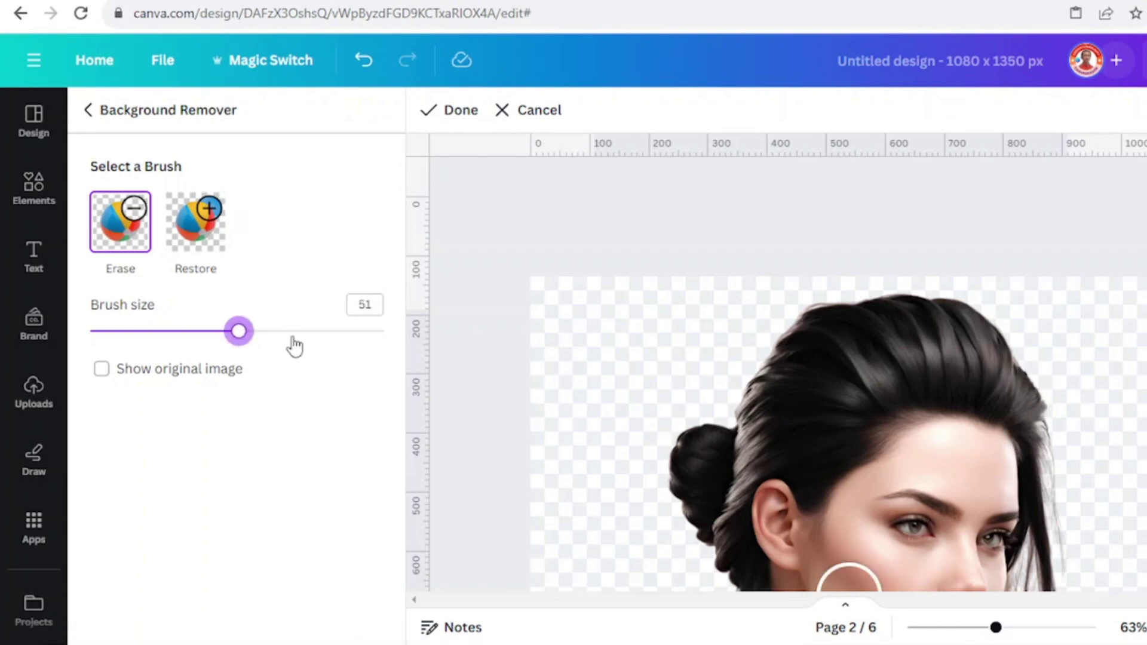
{"action": "left_click", "coordinate": [998, 357]}
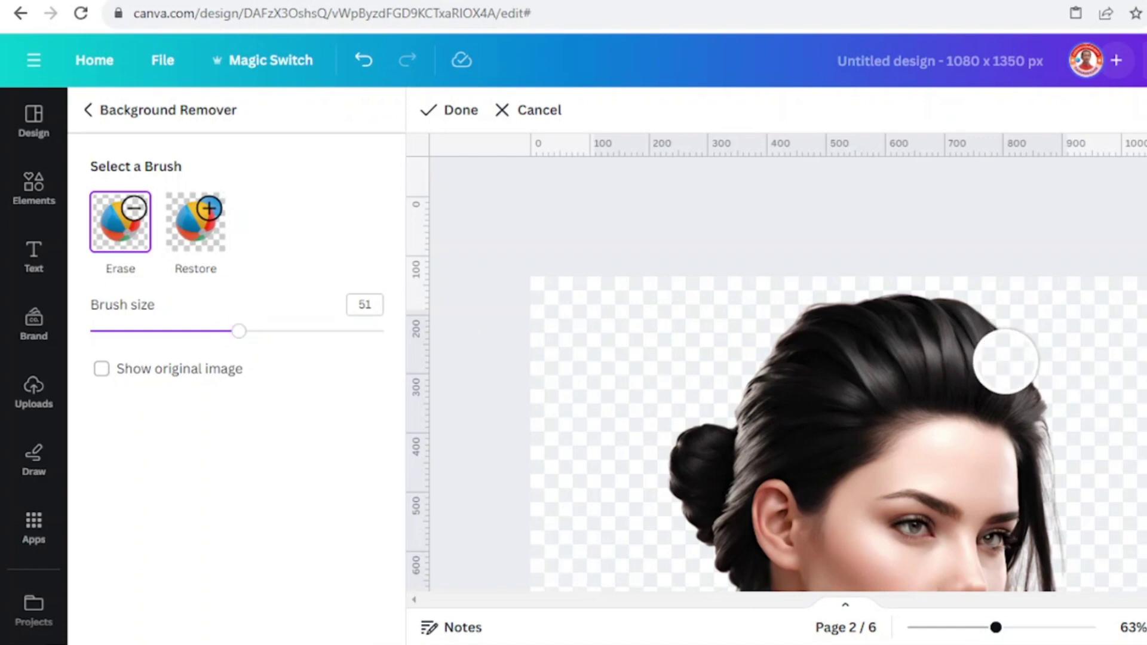
{"action": "mouse_move", "coordinate": [996, 358]}
{"action": "left_mouse_down"}
{"action": "mouse_move", "coordinate": [884, 347]}
{"action": "mouse_move", "coordinate": [807, 390]}
{"action": "mouse_move", "coordinate": [787, 370]}
{"action": "mouse_move", "coordinate": [798, 342]}
{"action": "mouse_move", "coordinate": [850, 320]}
{"action": "mouse_move", "coordinate": [992, 312]}
{"action": "left_mouse_up"}
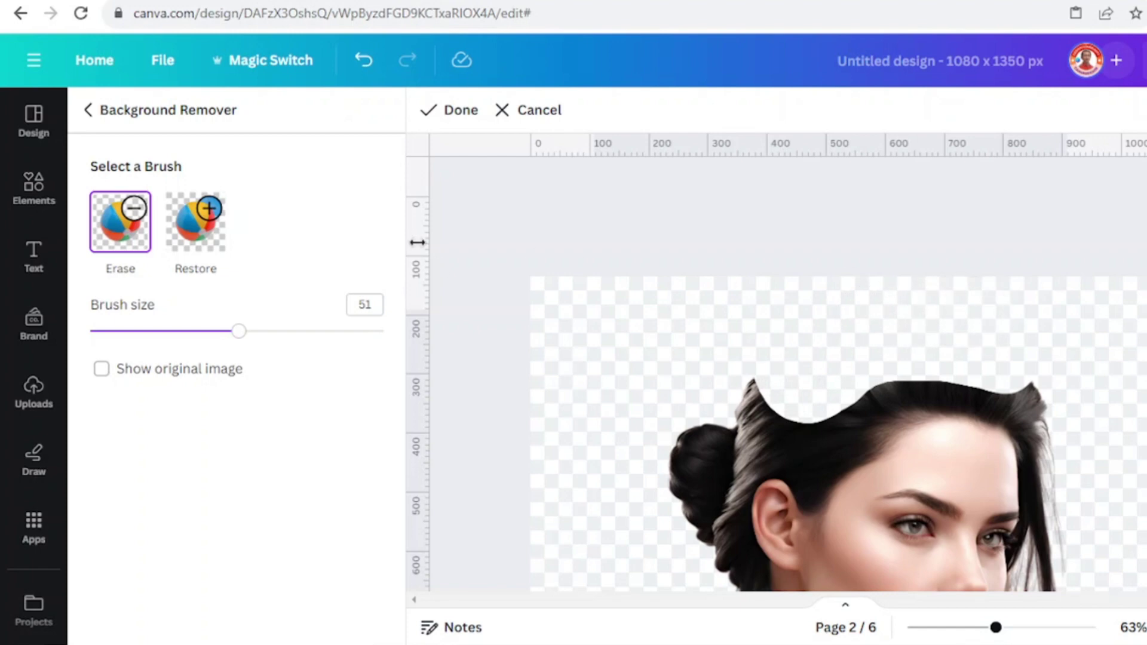
{"action": "left_click", "coordinate": [463, 115]}
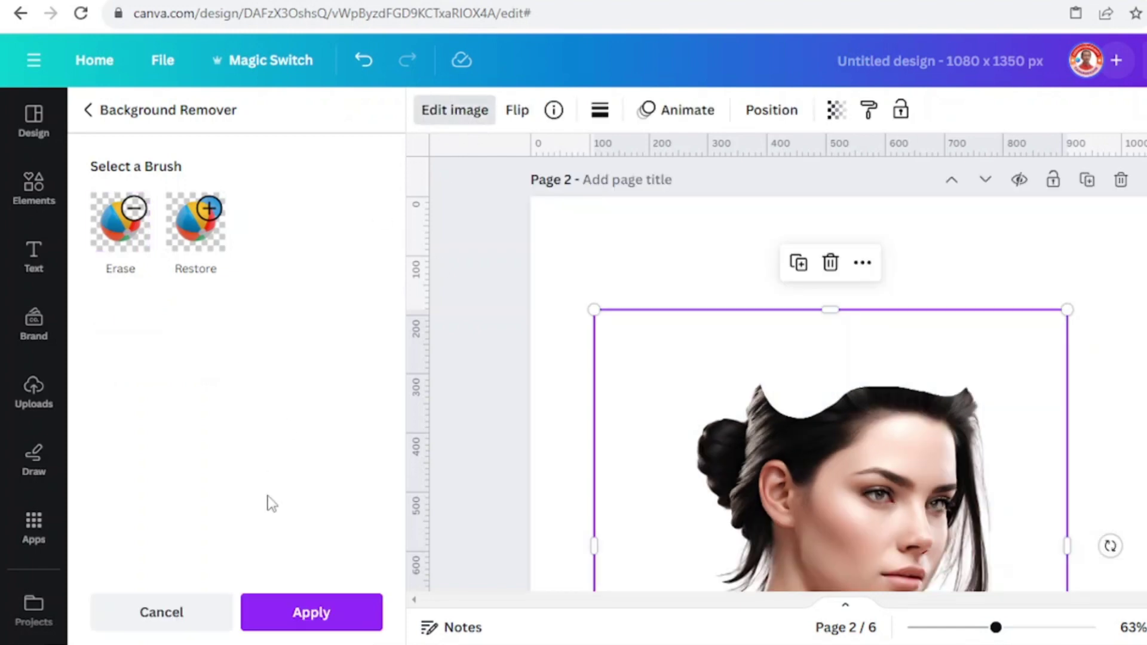
{"action": "left_click", "coordinate": [338, 615]}
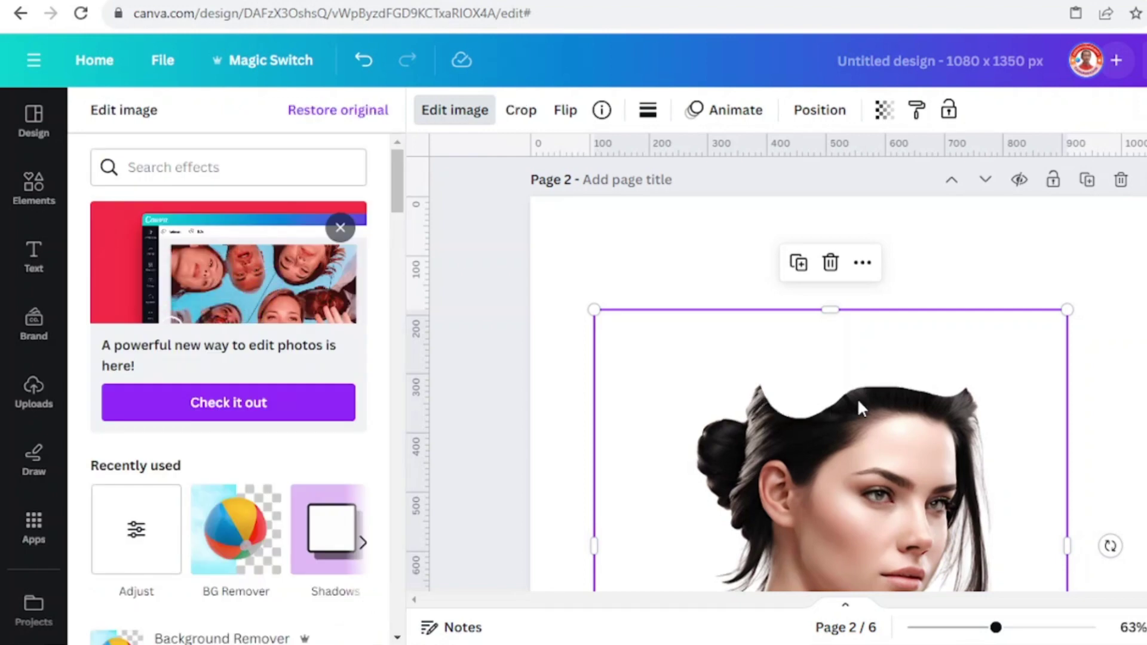
- Choose the marker for drawing and sample its colour, #171415, from the dark hair near the cut edge
{"action": "left_click", "coordinate": [34, 460]}
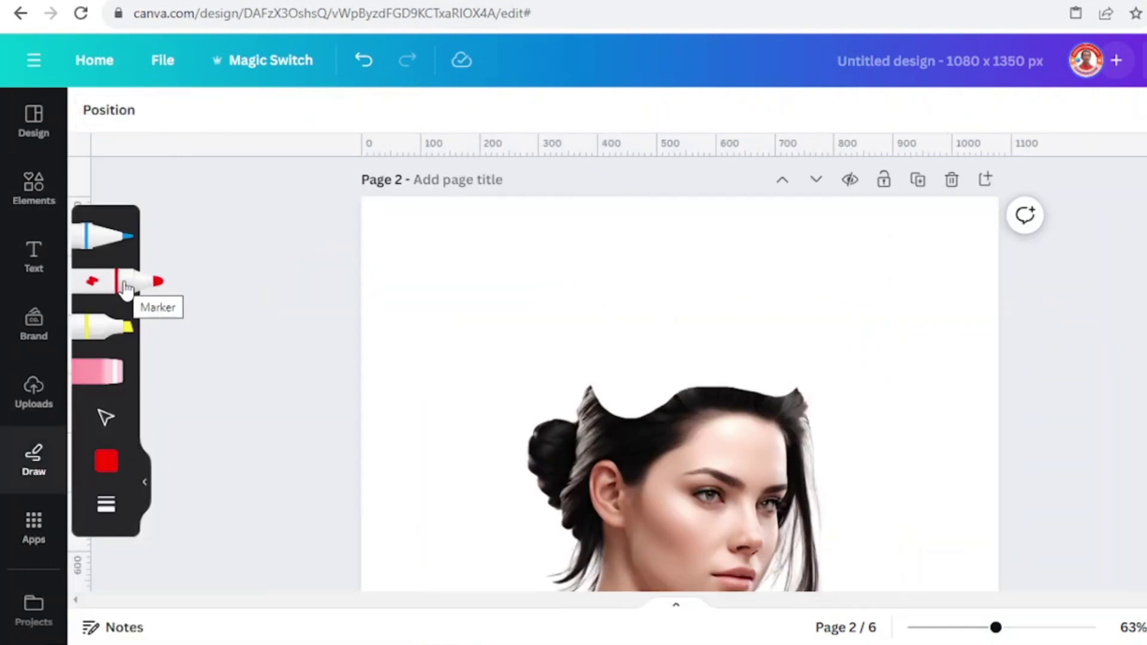
{"action": "left_click", "coordinate": [107, 461]}
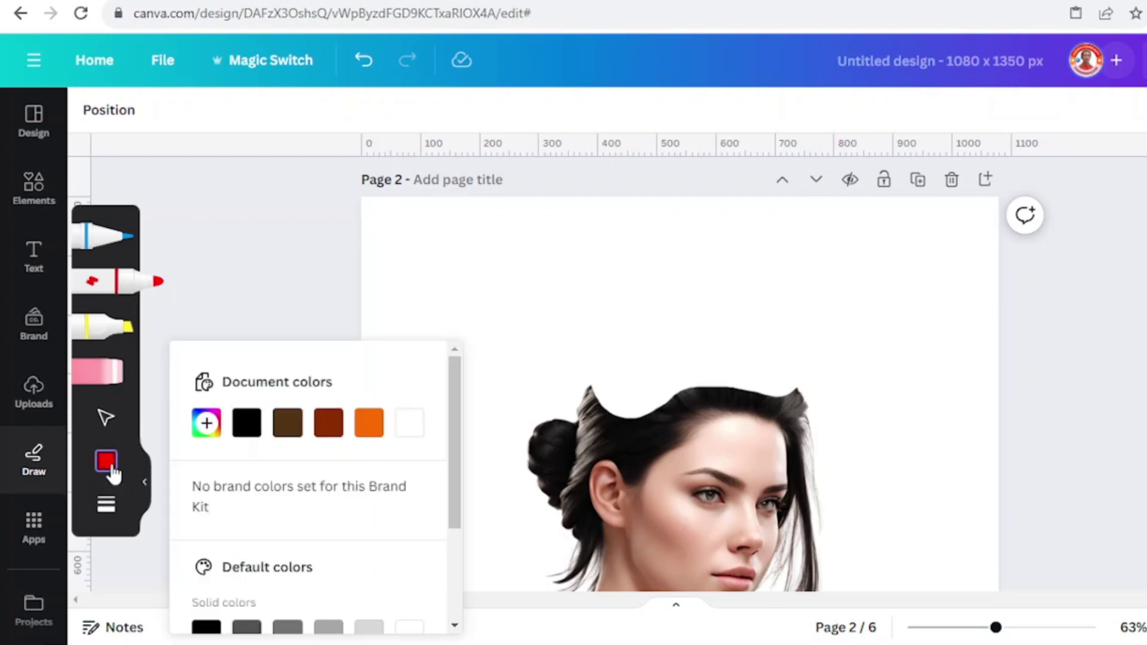
{"action": "left_click", "coordinate": [206, 424]}
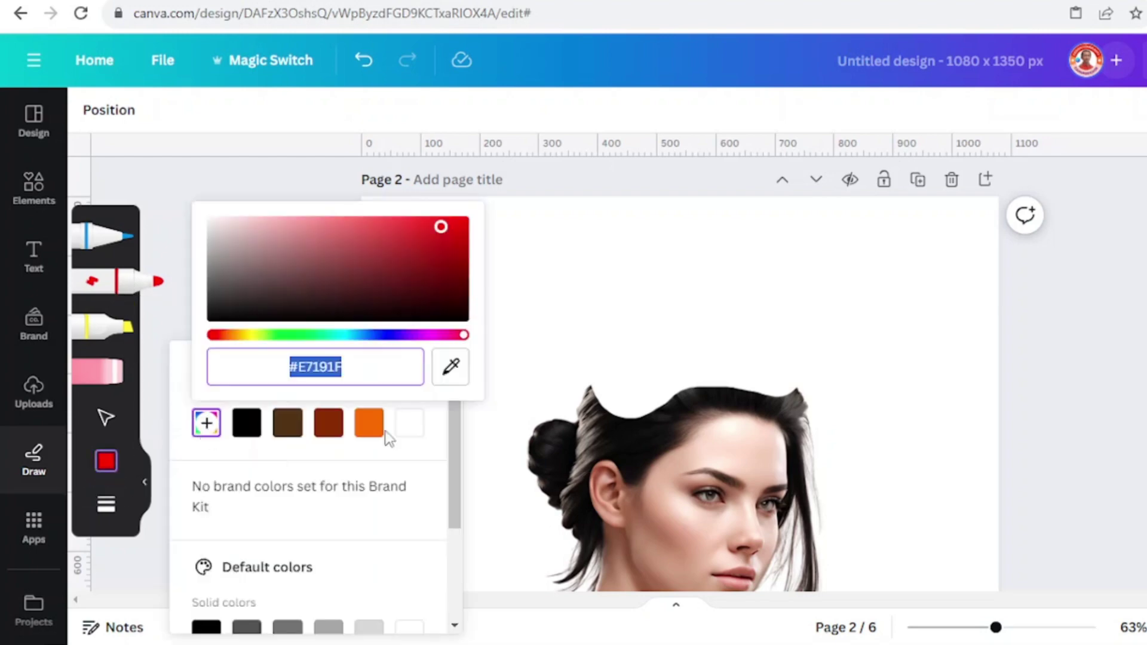
{"action": "left_click", "coordinate": [451, 366]}
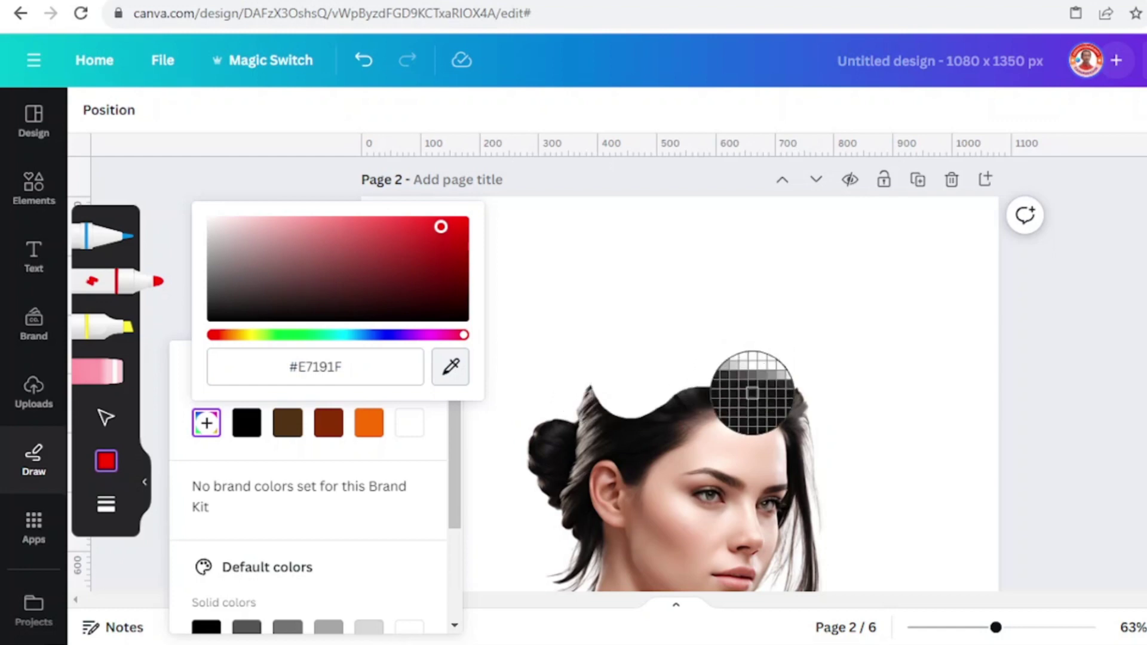
{"action": "left_click", "coordinate": [753, 392]}
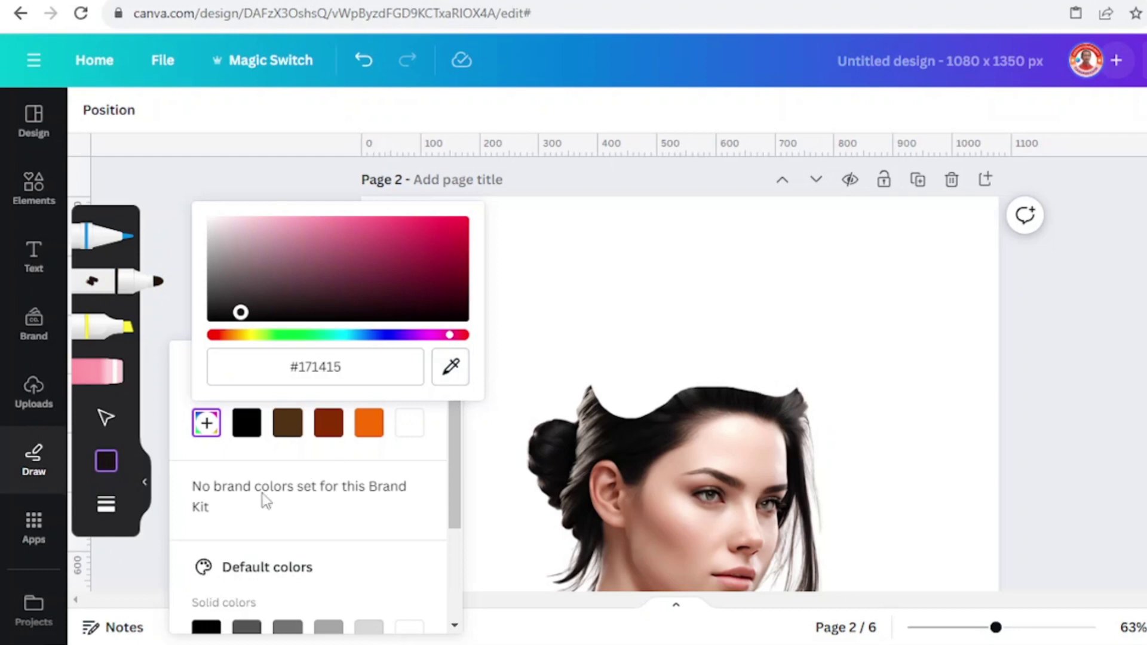
- Set the marker weight to 65 and draw a thick stroke along the cut edge across the top of the hair
{"action": "left_click", "coordinate": [112, 509]}
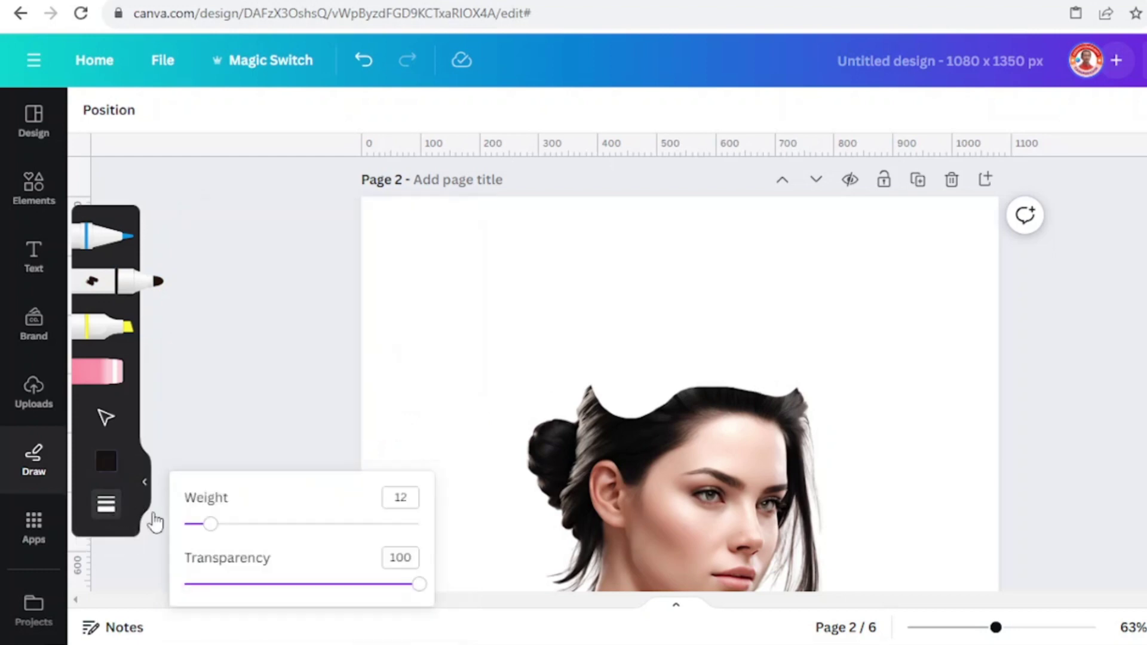
{"action": "left_click_drag", "start_coordinate": [214, 531], "coordinate": [339, 530]}
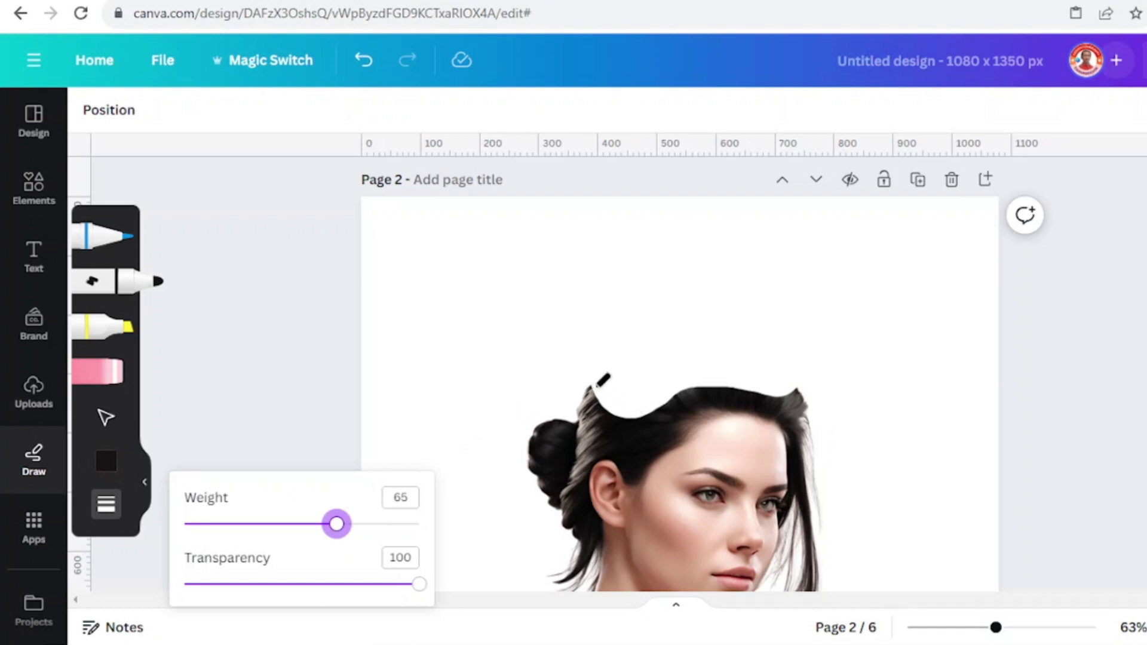
{"action": "left_click", "coordinate": [594, 387]}
{"action": "mouse_move", "coordinate": [602, 388]}
{"action": "left_mouse_down"}
{"action": "mouse_move", "coordinate": [659, 396]}
{"action": "mouse_move", "coordinate": [781, 379]}
{"action": "left_mouse_up"}
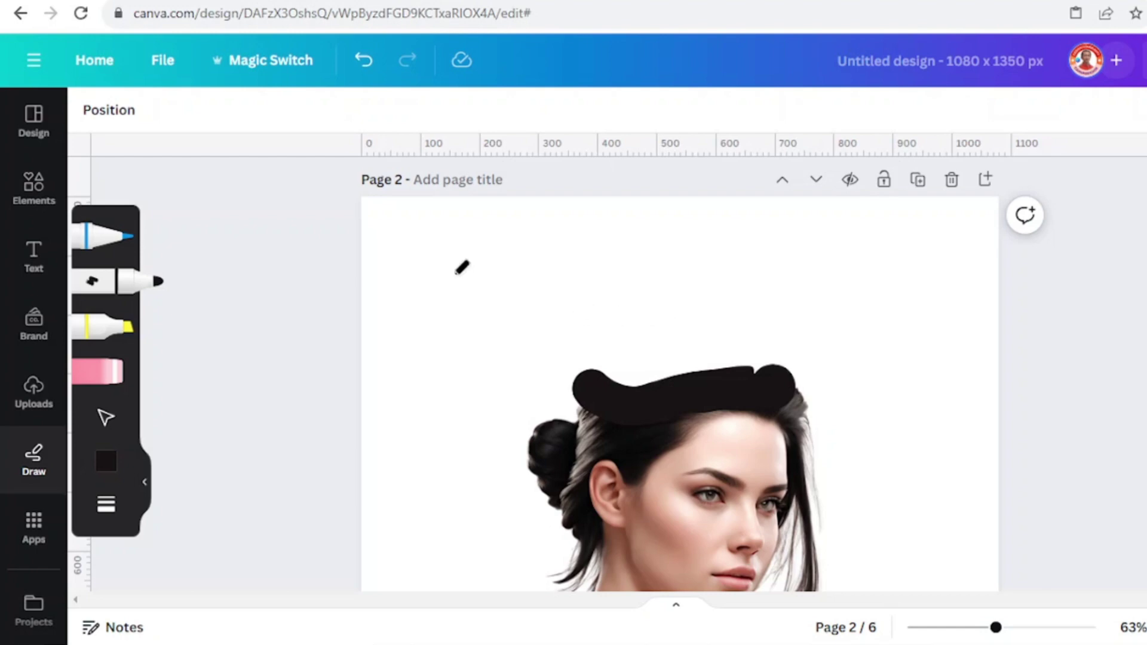
- Copy the black stroke from page 2 and paste it onto a new blank page added directly after it
{"action": "left_click", "coordinate": [42, 188]}
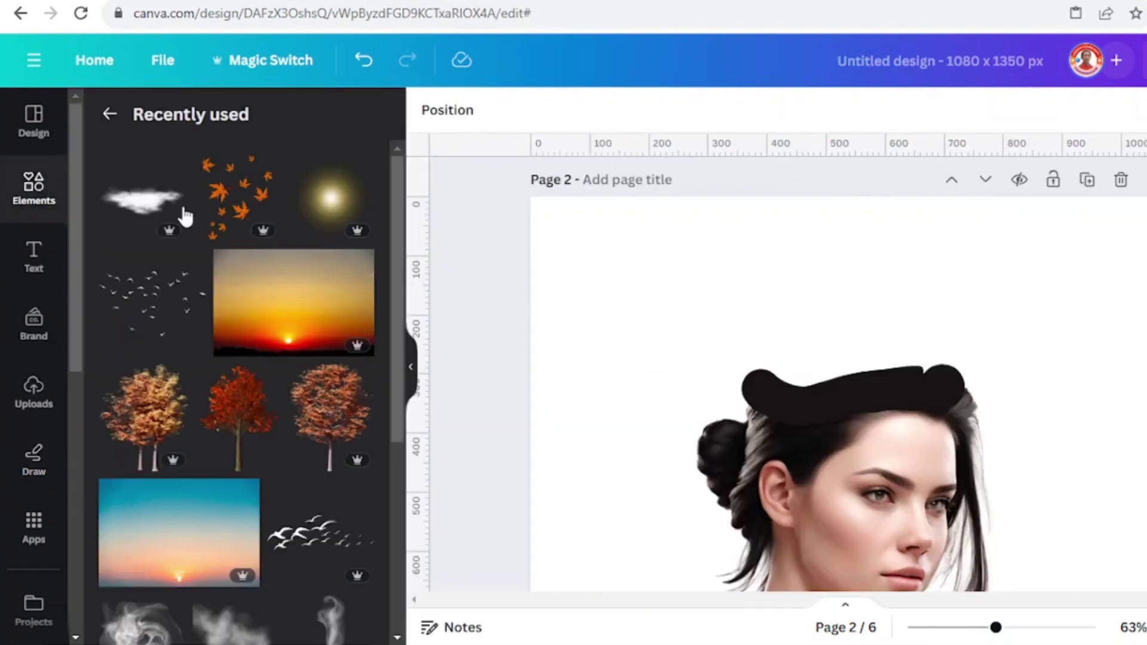
{"action": "left_click", "coordinate": [708, 268]}
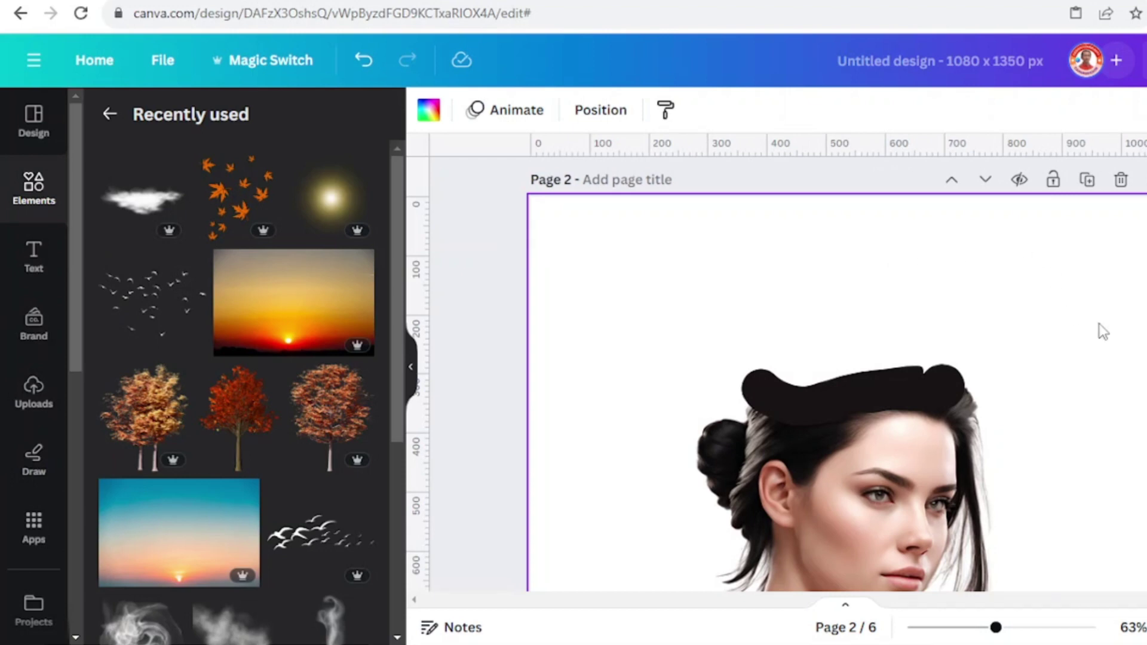
{"action": "left_click_drag", "start_coordinate": [982, 630], "coordinate": [974, 629]}
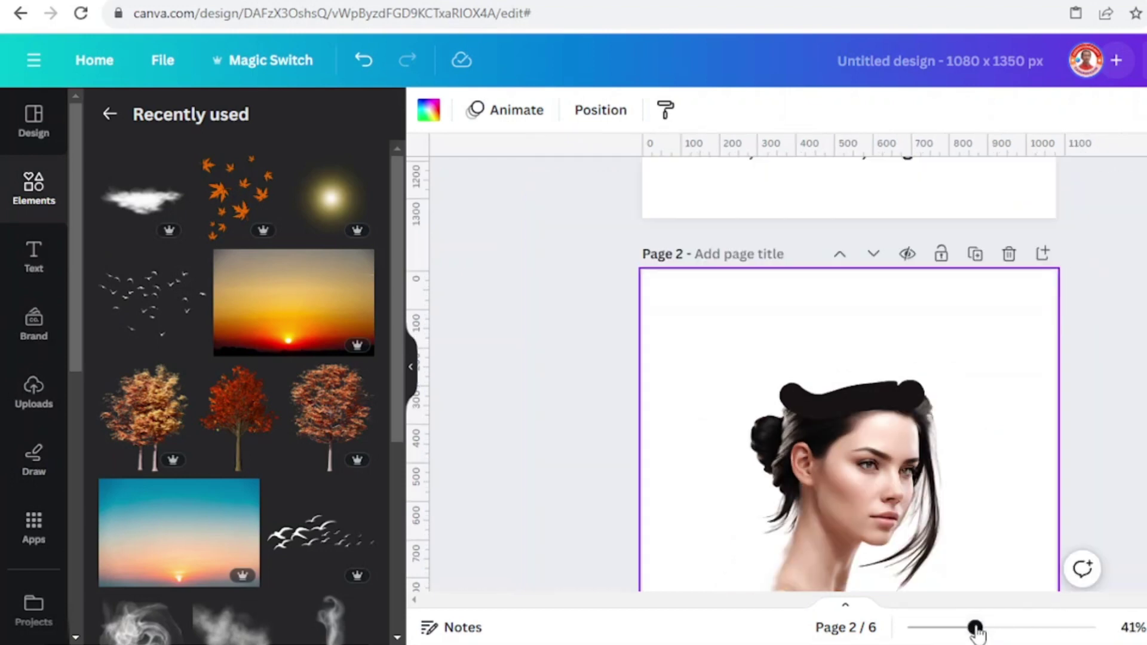
{"action": "left_click", "coordinate": [895, 393]}
{"action": "right_click", "coordinate": [894, 389]}
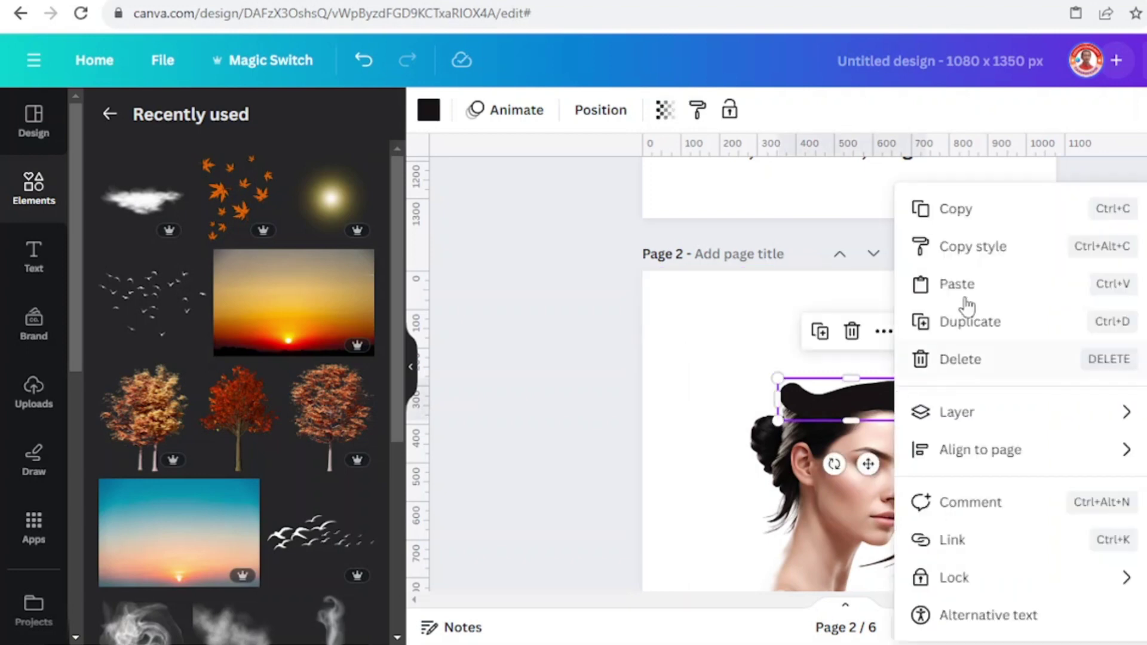
{"action": "left_click", "coordinate": [981, 215]}
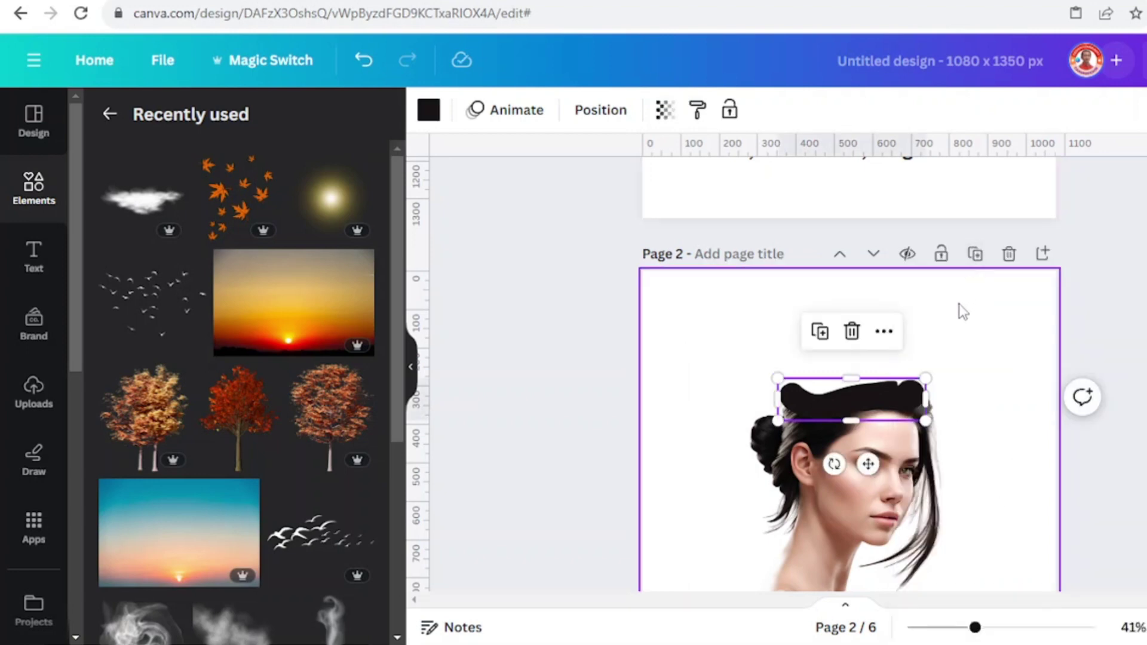
{"action": "left_click", "coordinate": [1043, 255]}
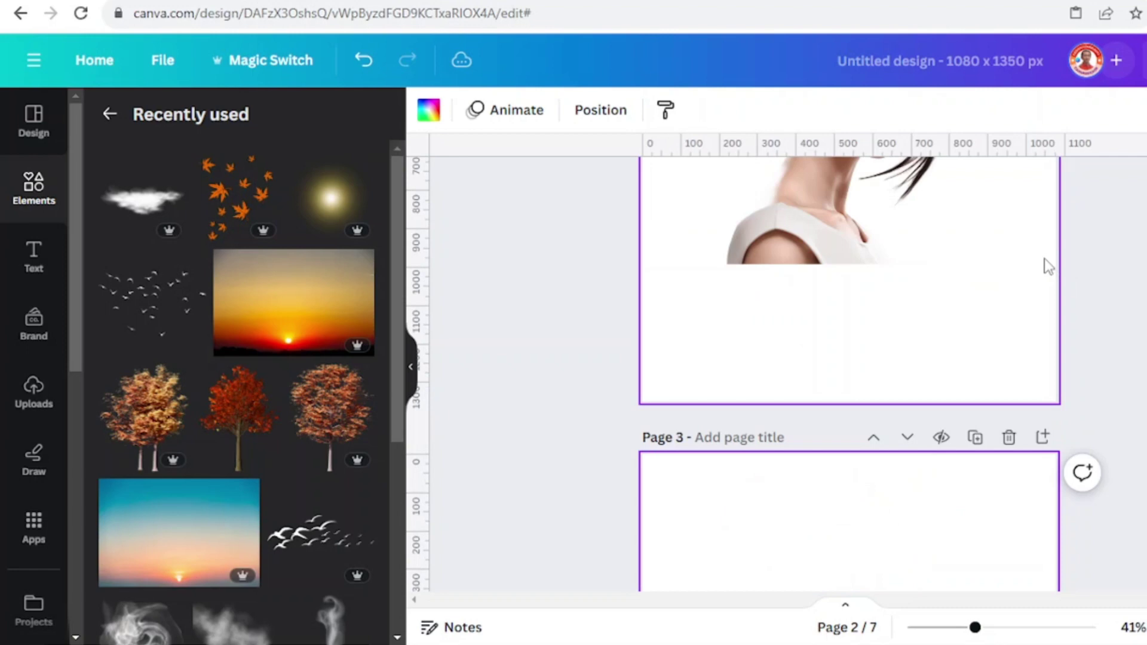
{"action": "right_click", "coordinate": [914, 364]}
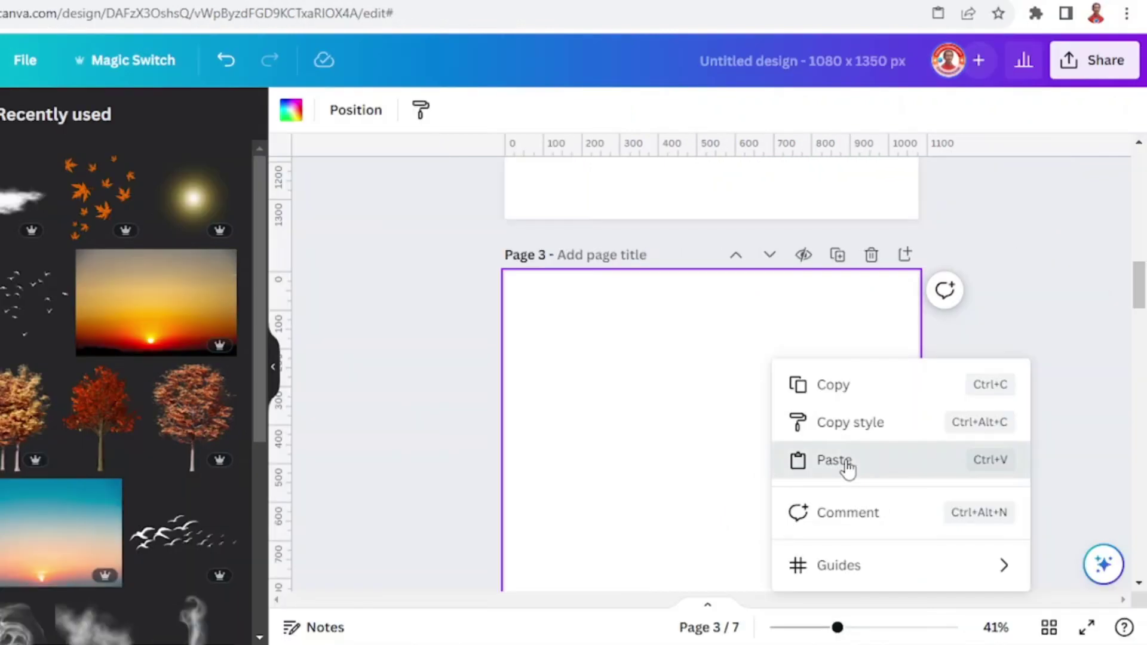
{"action": "left_click", "coordinate": [985, 466]}
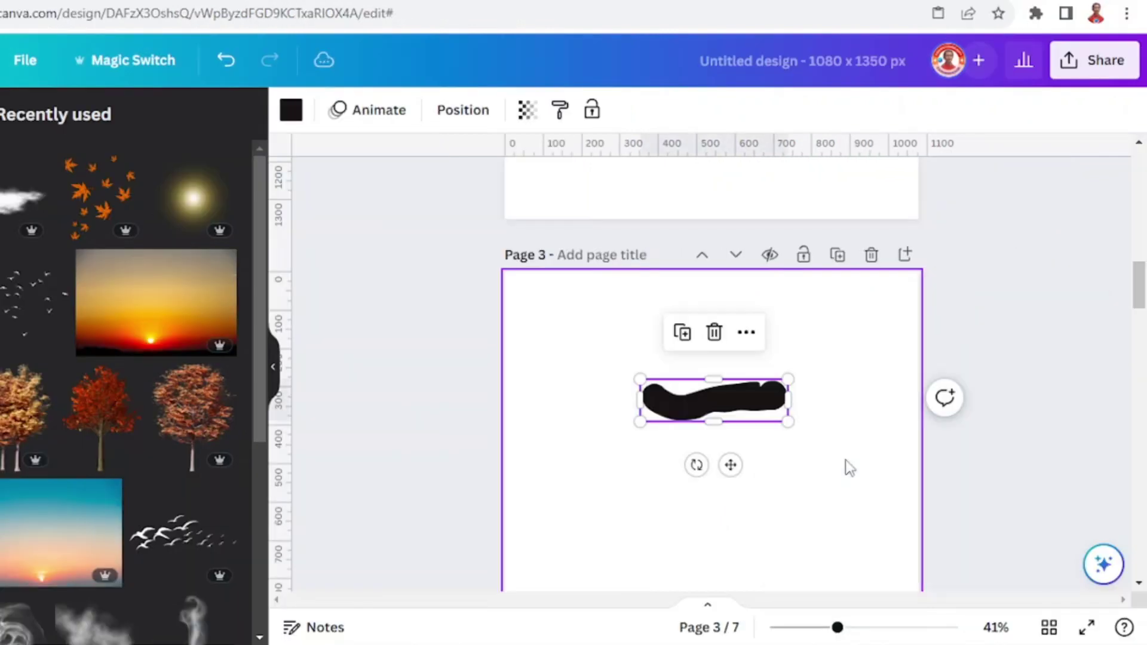
- Download only page 3 as a PNG with a transparent background
{"action": "left_click", "coordinate": [1097, 71]}
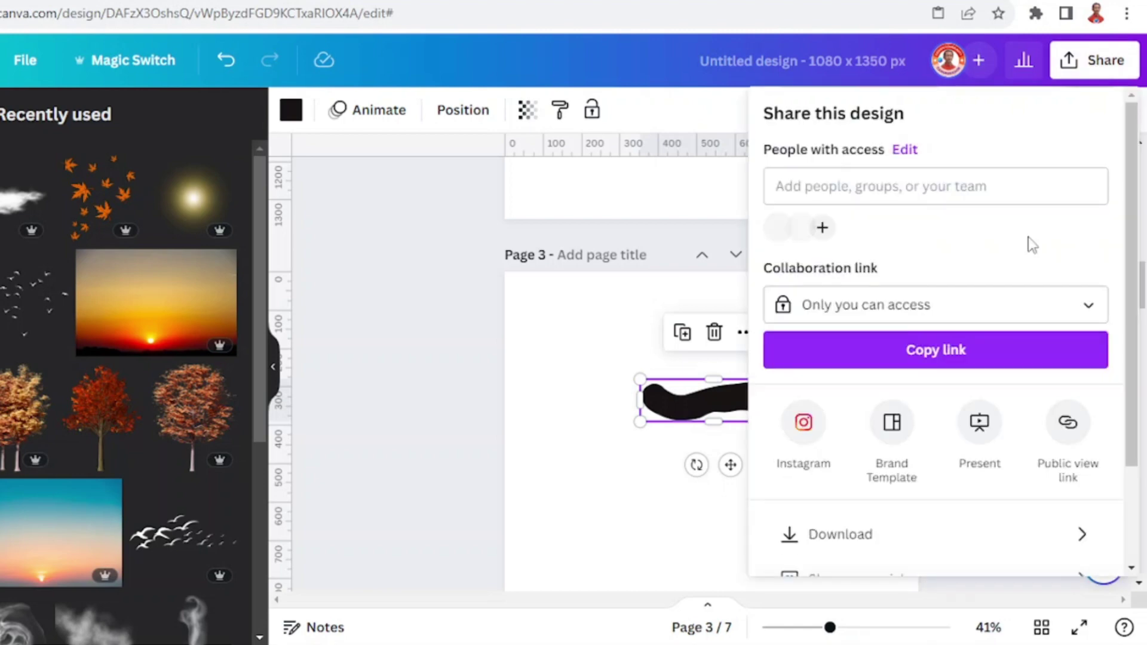
{"action": "left_click", "coordinate": [926, 535]}
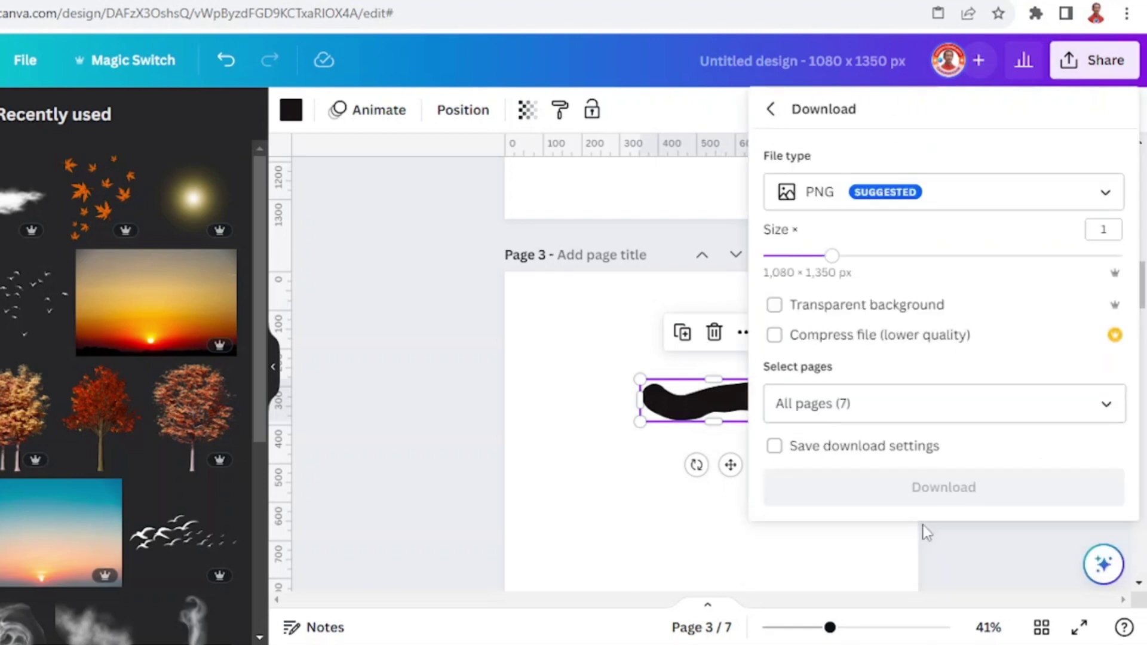
{"action": "left_click", "coordinate": [828, 305]}
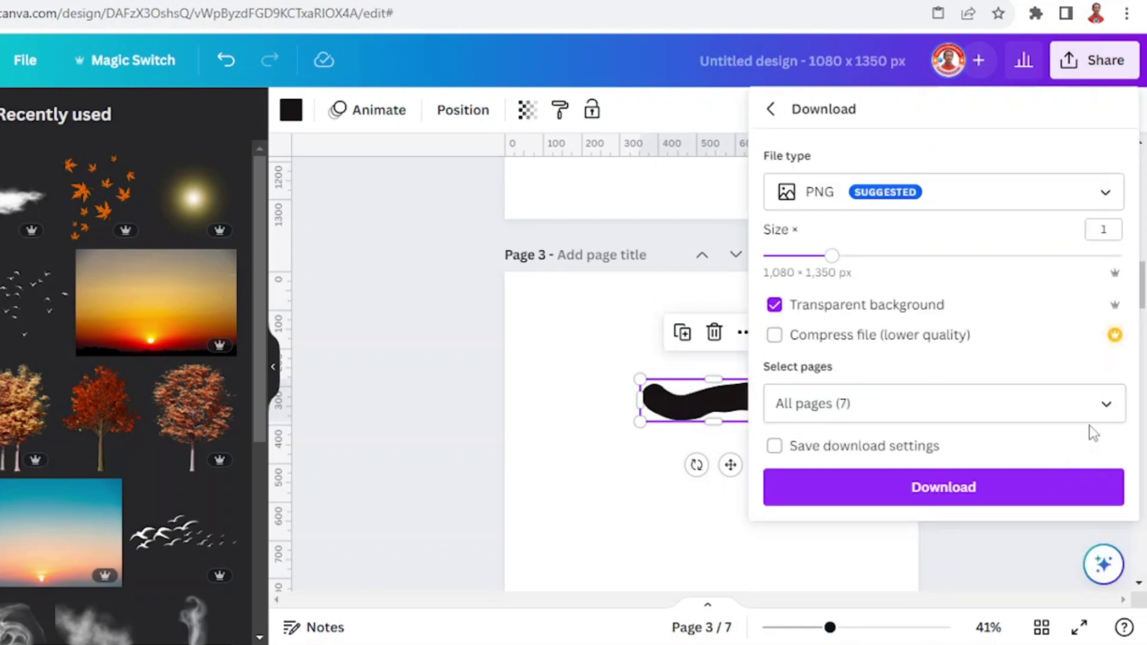
{"action": "left_click", "coordinate": [1103, 405]}
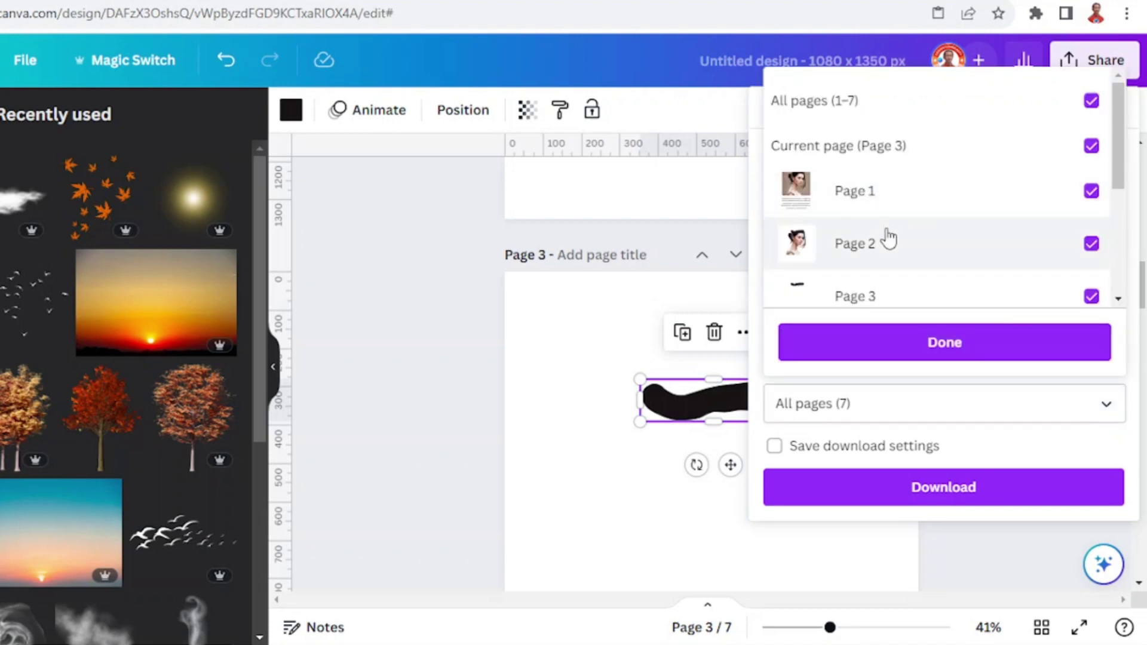
{"action": "left_click", "coordinate": [874, 106]}
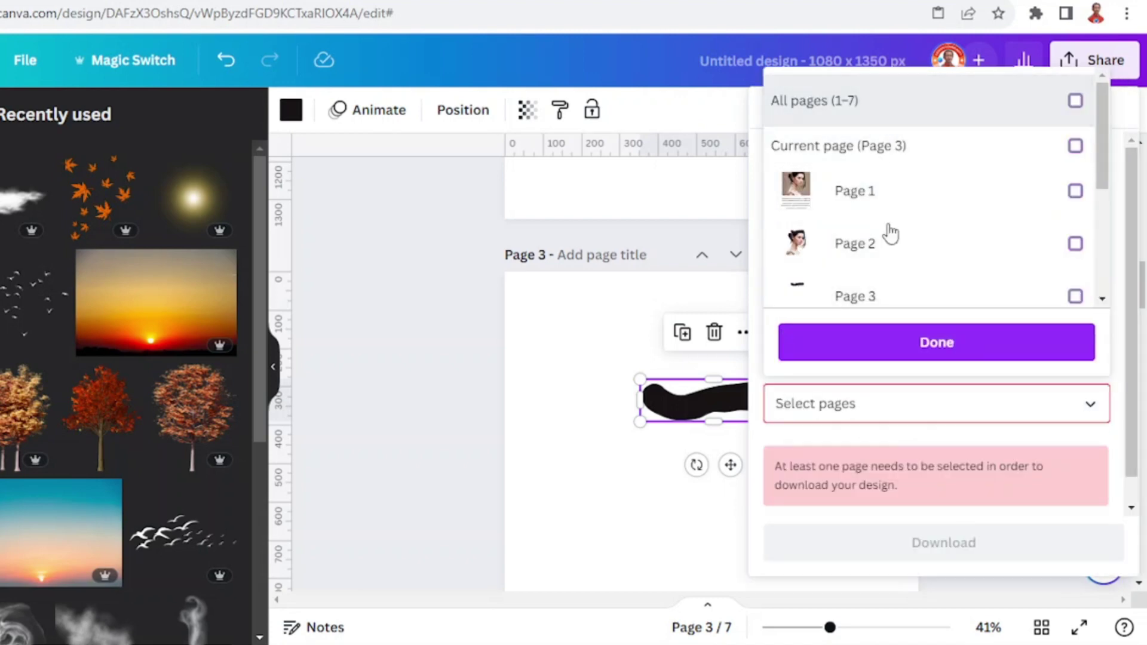
{"action": "left_click", "coordinate": [887, 297]}
{"action": "left_click", "coordinate": [947, 347]}
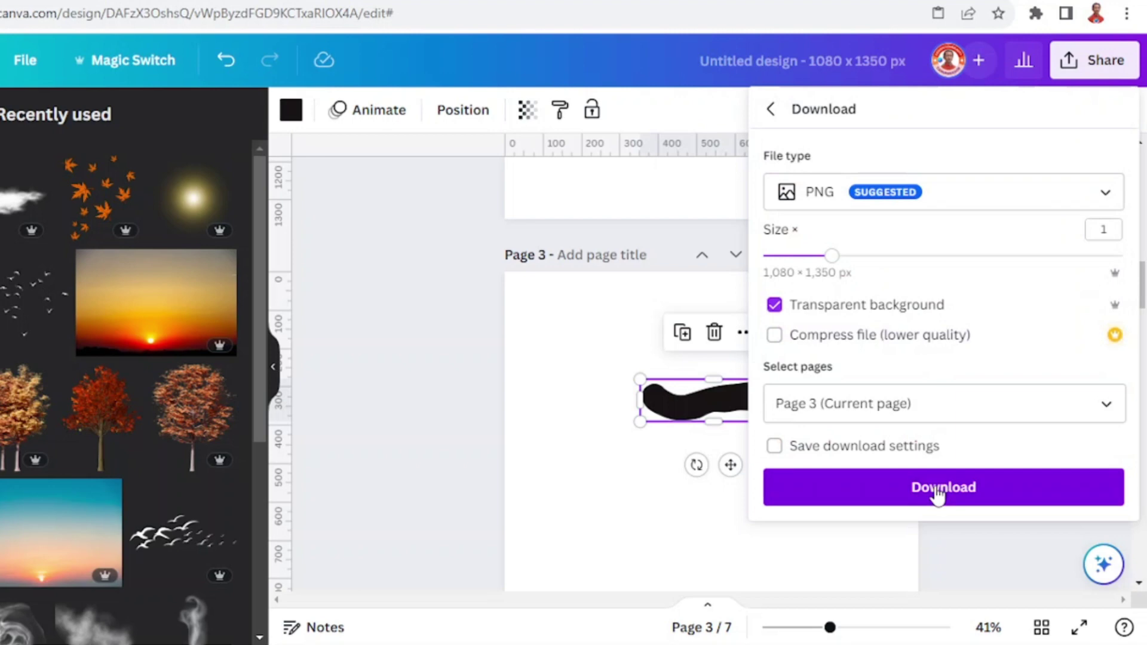
{"action": "left_click", "coordinate": [938, 490]}
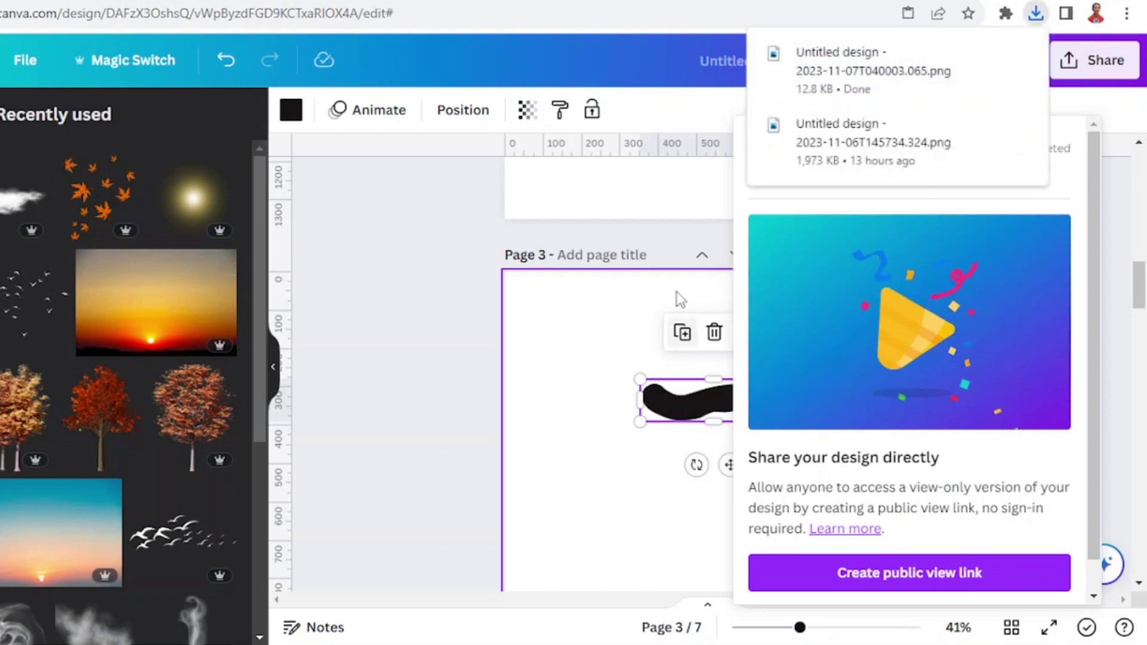
{"action": "left_click", "coordinate": [473, 263]}
- Upload the newly downloaded stroke PNG and place it over the portrait on page 2
{"action": "scroll", "coordinate": [757, 316], "scroll_direction": "up", "scroll_amount": 8}
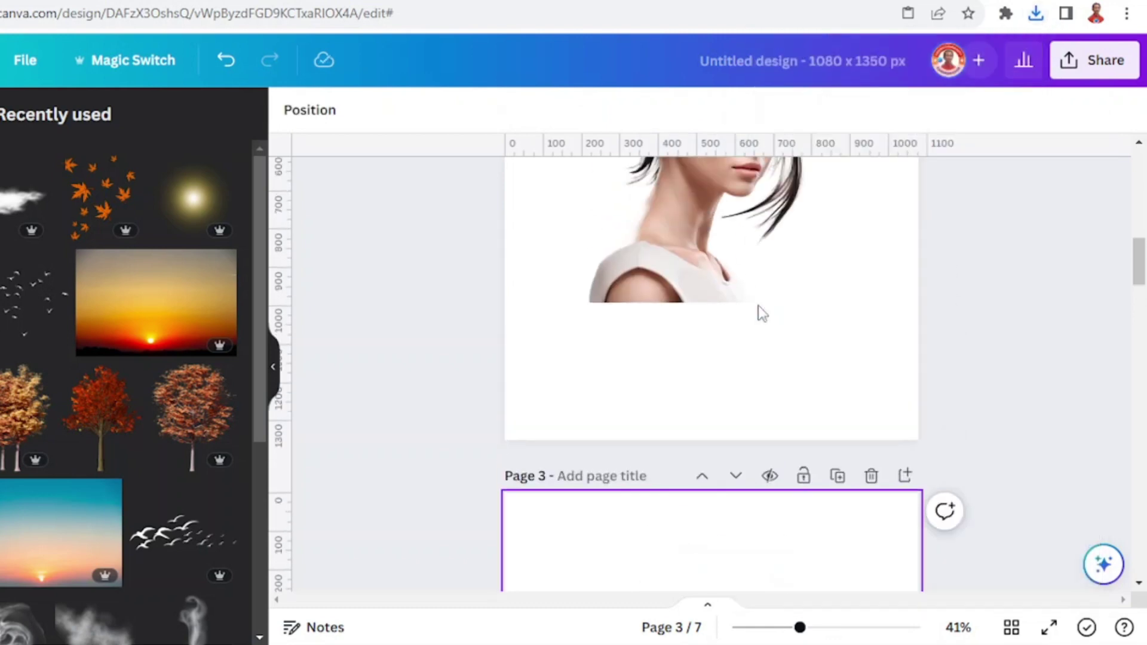
{"action": "left_click", "coordinate": [1036, 14]}
{"action": "left_click_drag", "start_coordinate": [952, 99], "coordinate": [661, 318]}
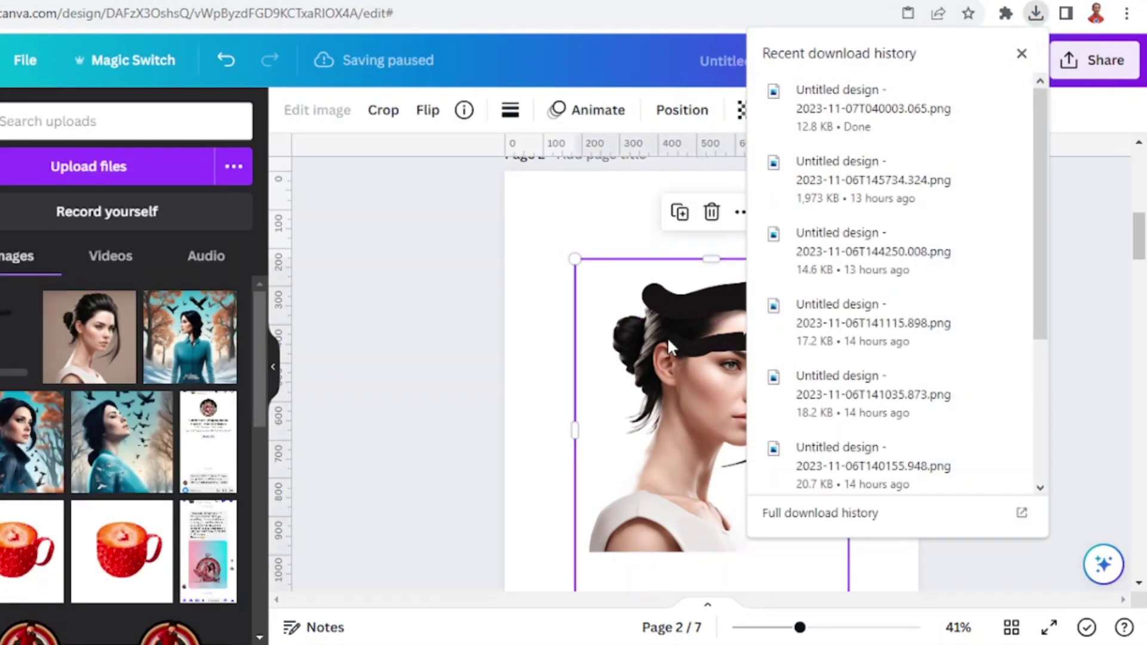
{"action": "left_click", "coordinate": [681, 350]}
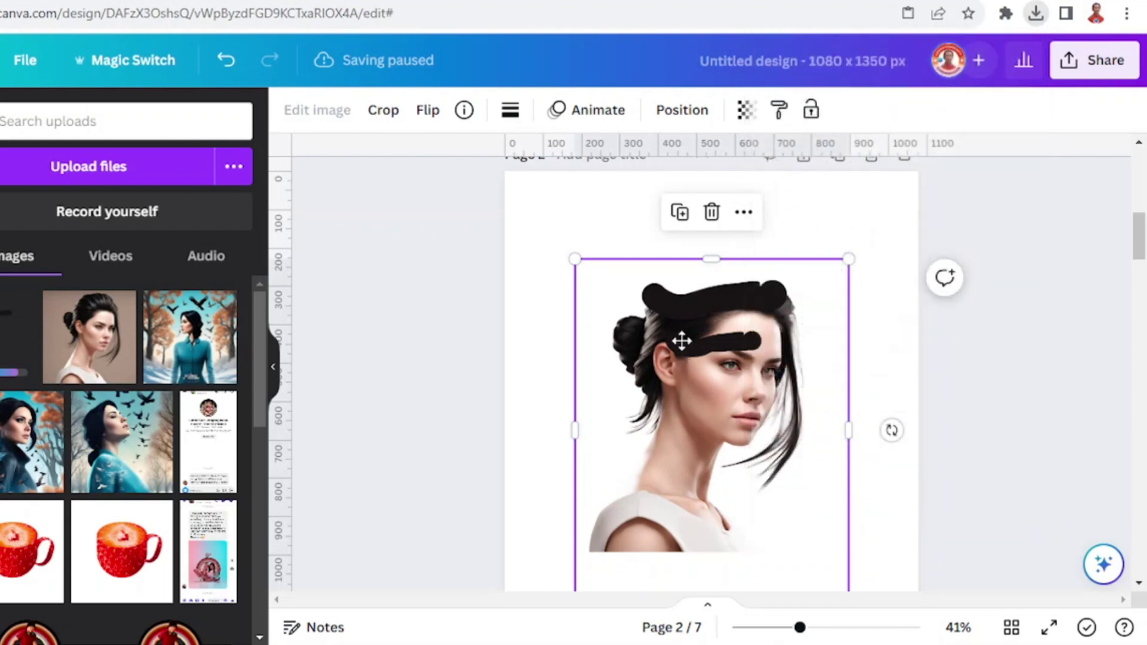
- Align the uploaded stroke image with page 2's top-left corner and enlarge it proportionally until it fills the whole page
{"action": "left_click_drag", "start_coordinate": [684, 341], "coordinate": [620, 272]}
{"action": "left_click_drag", "start_coordinate": [758, 272], "coordinate": [751, 271]}
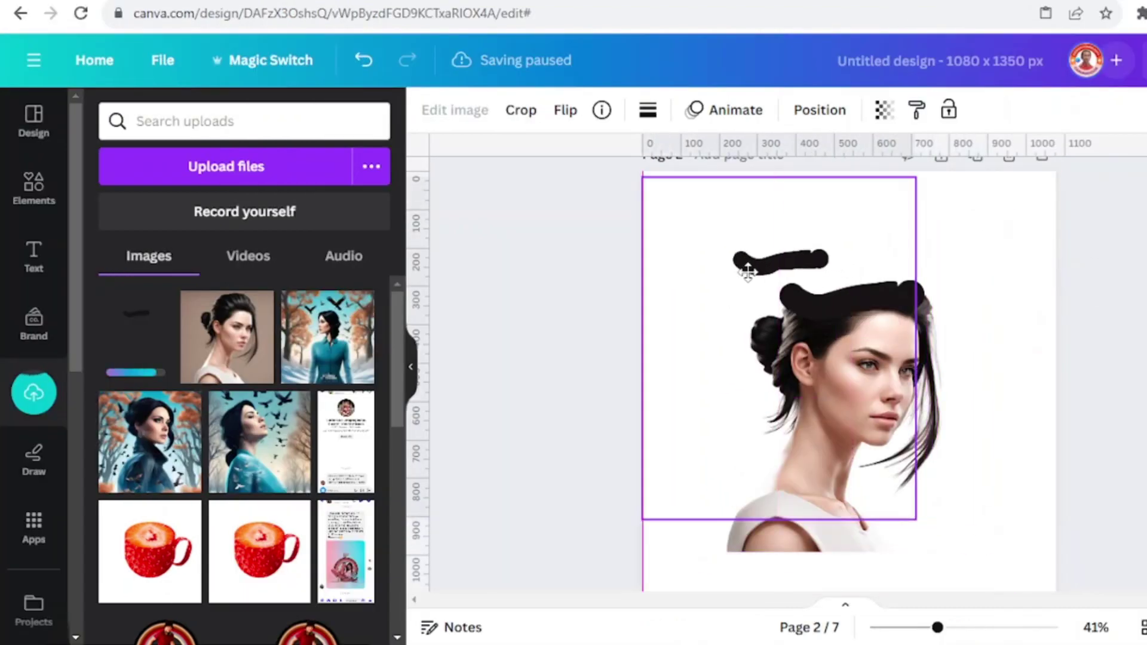
{"action": "scroll", "coordinate": [815, 361], "scroll_direction": "down", "scroll_amount": 3}
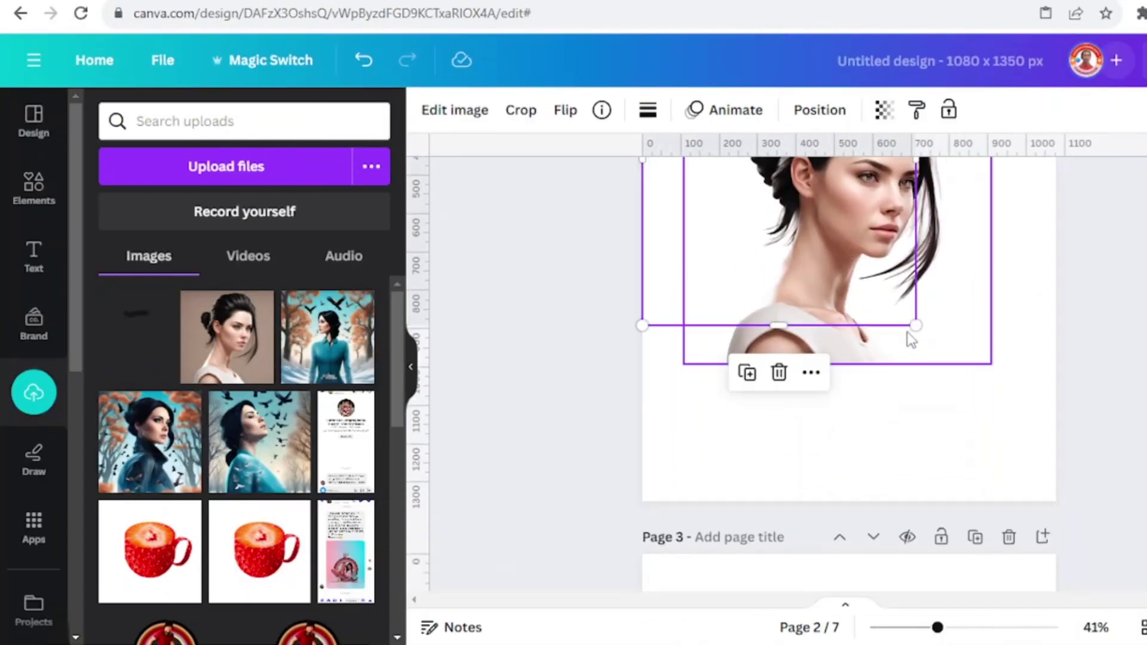
{"action": "left_click_drag", "start_coordinate": [915, 328], "coordinate": [1046, 505]}
{"action": "scroll", "coordinate": [1024, 486], "scroll_direction": "up", "scroll_amount": 5}
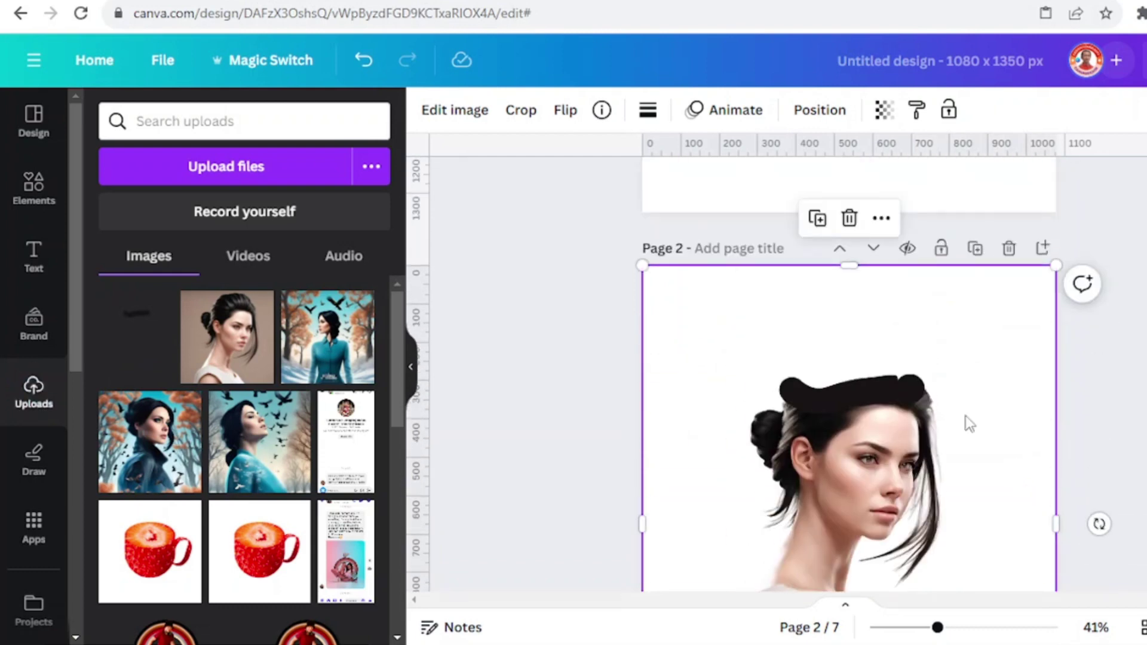
- Crop the empty margins on all four sides of the stroke image to about 590 × 350 px around the head
{"action": "scroll", "coordinate": [899, 384], "scroll_direction": "down", "scroll_amount": 8}
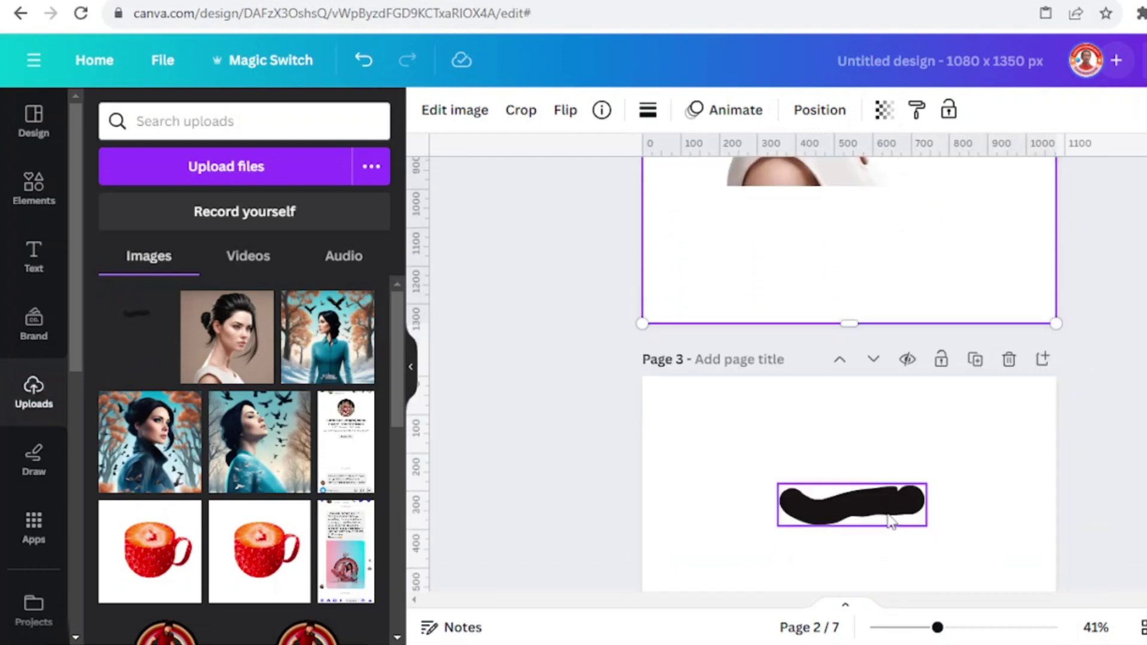
{"action": "left_click_drag", "start_coordinate": [857, 314], "coordinate": [896, 175]}
{"action": "scroll", "coordinate": [858, 371], "scroll_direction": "up", "scroll_amount": 3}
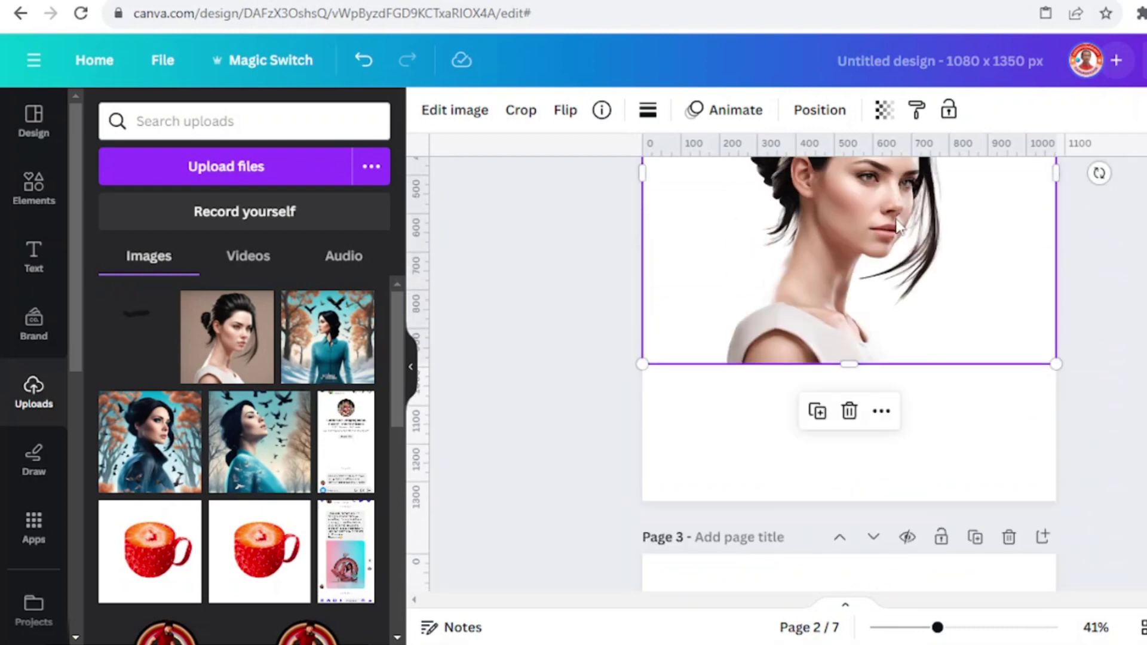
{"action": "left_click_drag", "start_coordinate": [859, 374], "coordinate": [900, 217]}
{"action": "scroll", "coordinate": [900, 217], "scroll_direction": "up", "scroll_amount": 2}
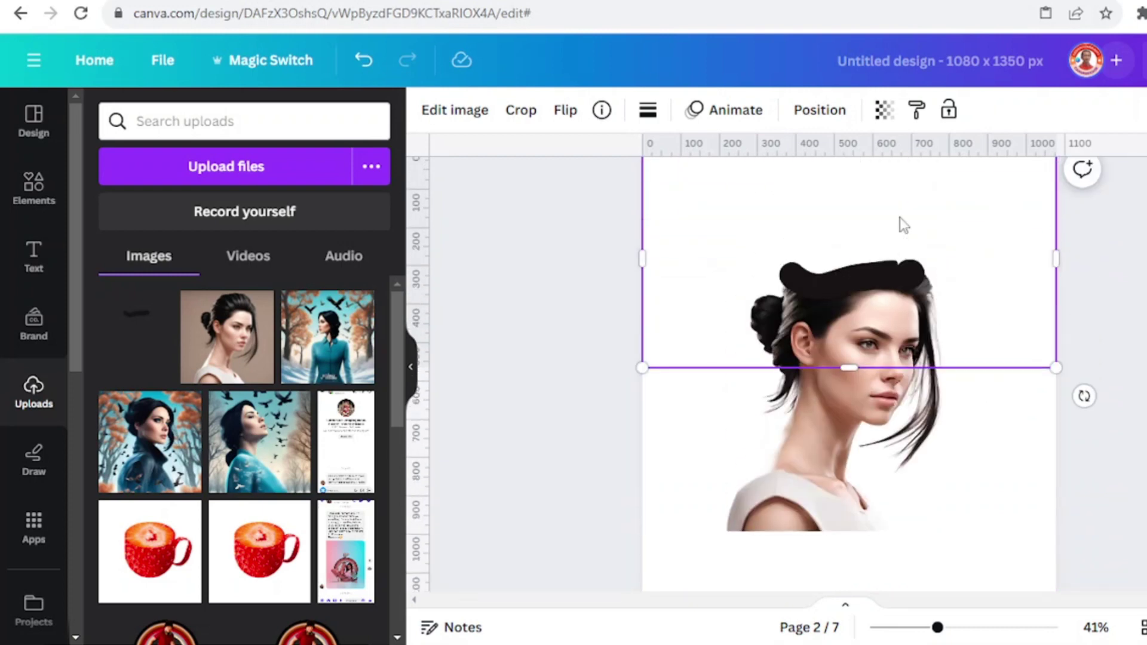
{"action": "left_click_drag", "start_coordinate": [862, 475], "coordinate": [862, 472]}
{"action": "left_click_drag", "start_coordinate": [849, 268], "coordinate": [874, 351]}
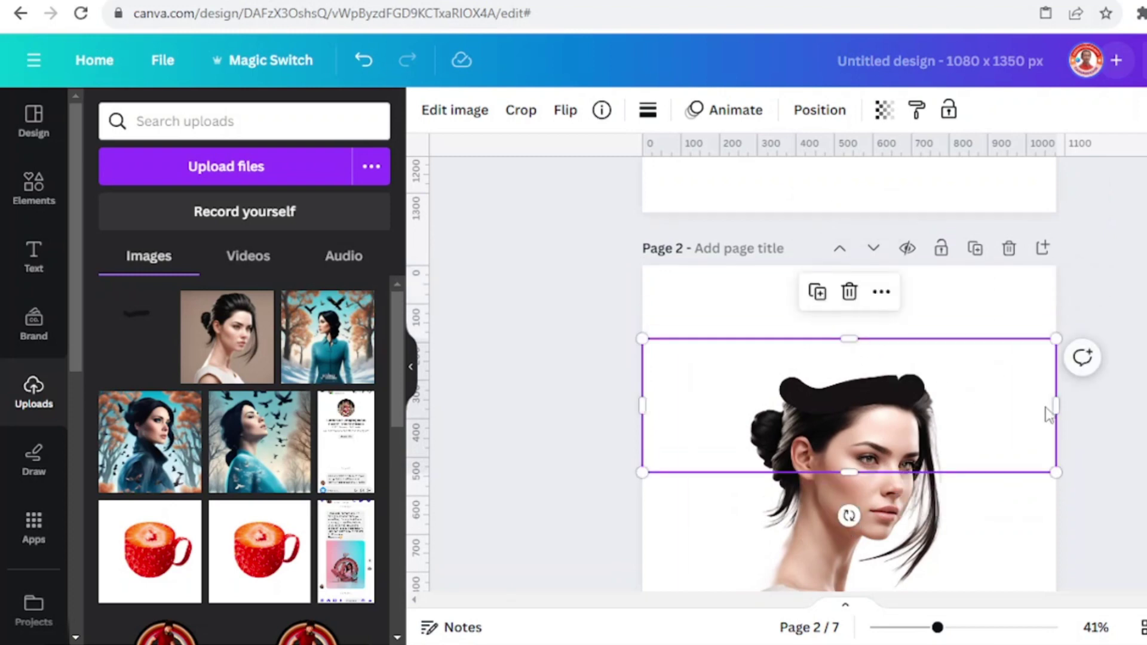
{"action": "left_click_drag", "start_coordinate": [1056, 408], "coordinate": [969, 406]}
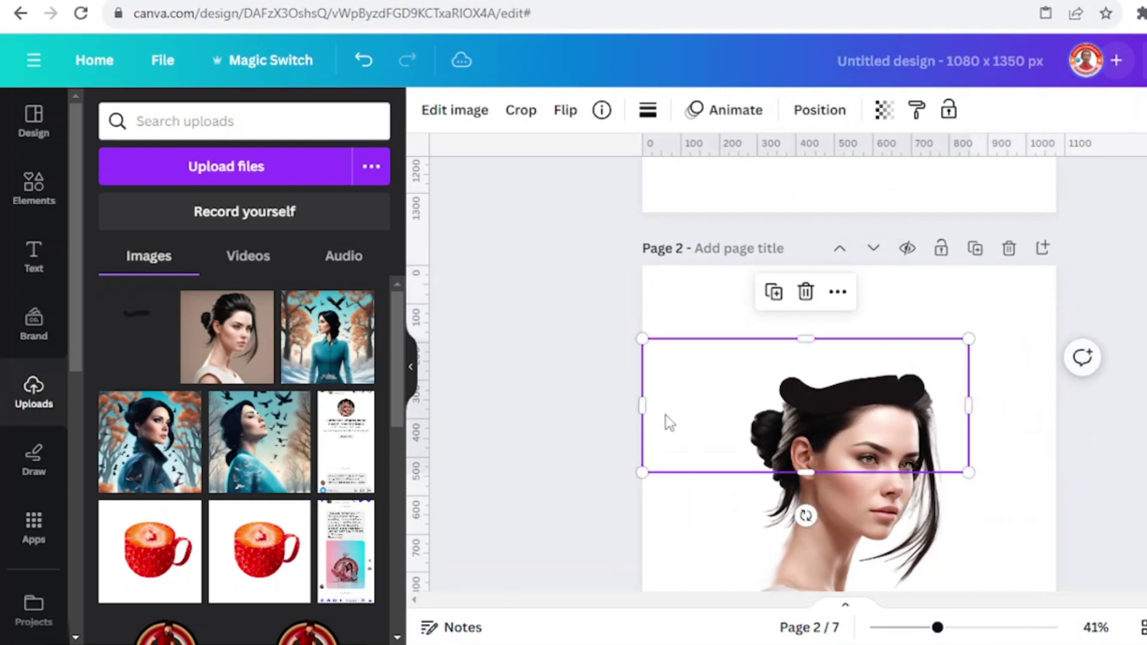
{"action": "left_click_drag", "start_coordinate": [650, 406], "coordinate": [745, 405]}
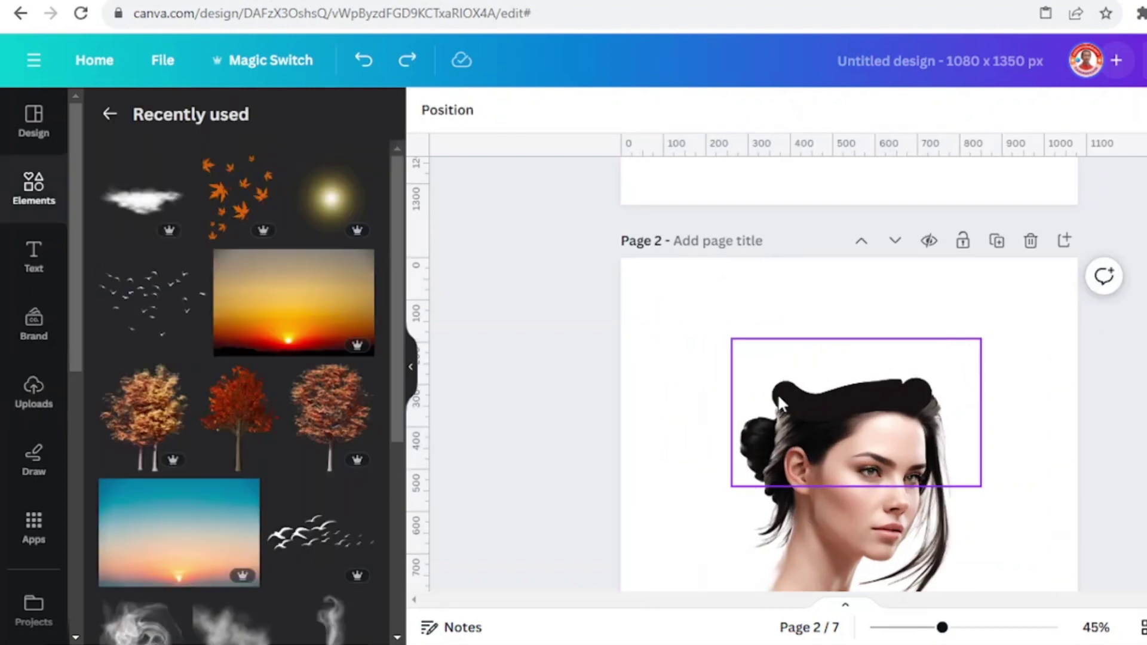
- Delete the original drawn stroke from page 2's layers, keeping the uploaded stroke image above the portrait
{"action": "left_click", "coordinate": [779, 397]}
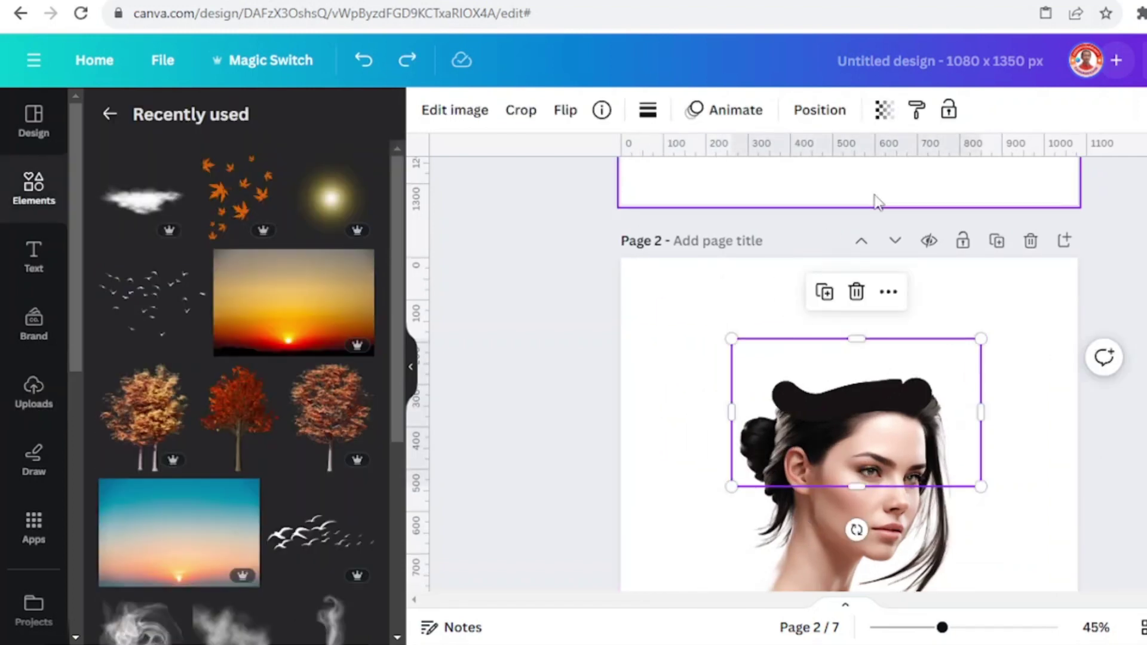
{"action": "left_click", "coordinate": [817, 112]}
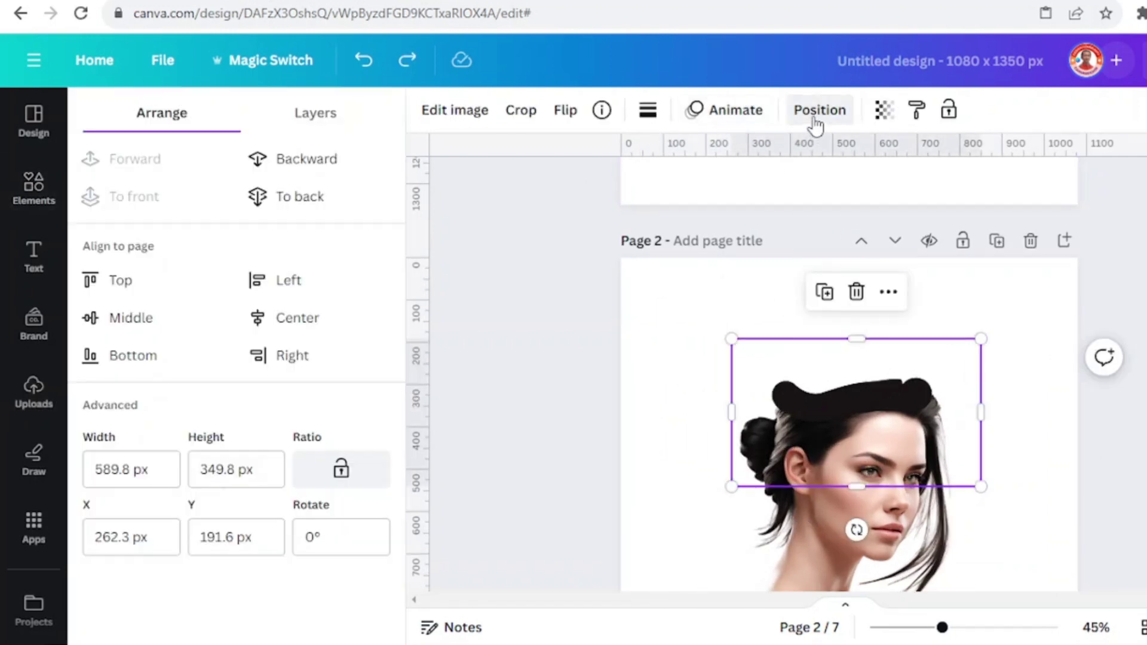
{"action": "left_click", "coordinate": [306, 125]}
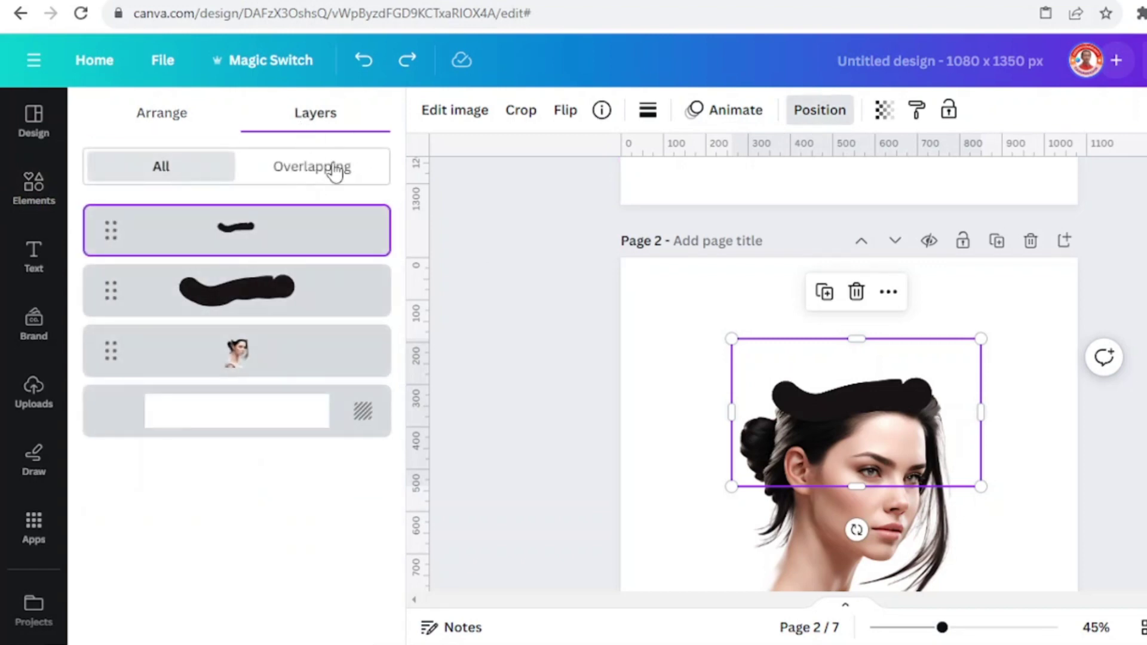
{"action": "left_click", "coordinate": [344, 305]}
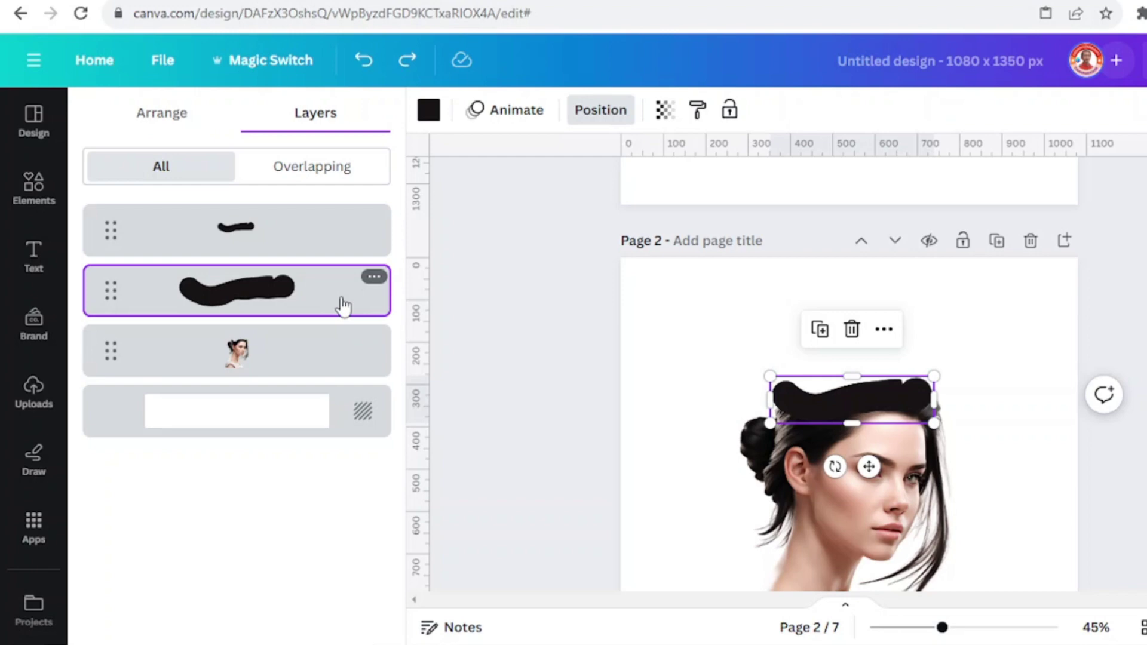
{"action": "left_click", "coordinate": [851, 330]}
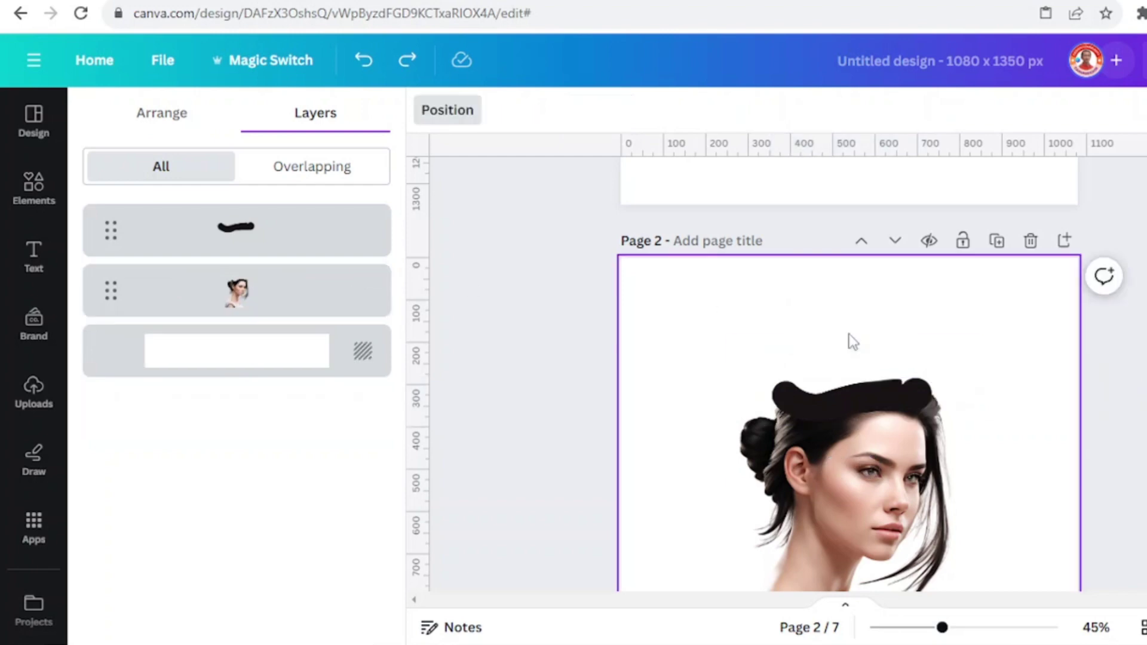
- Soften the edges of the uploaded stroke image by setting its blur to 12
{"action": "left_click", "coordinate": [851, 402]}
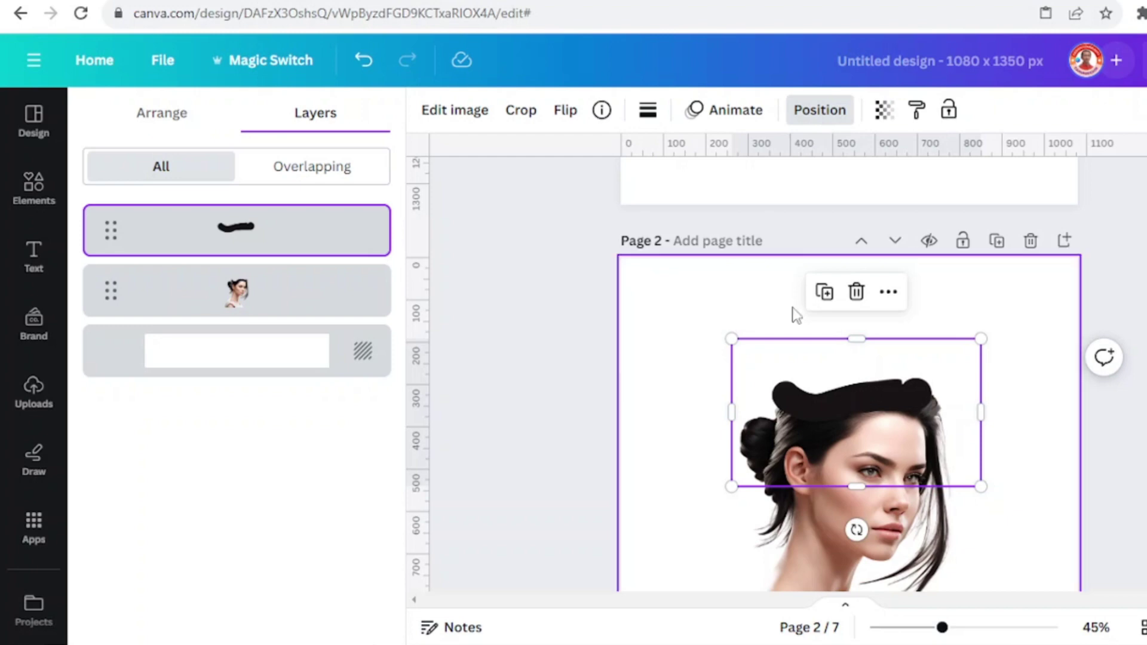
{"action": "left_click", "coordinate": [463, 117]}
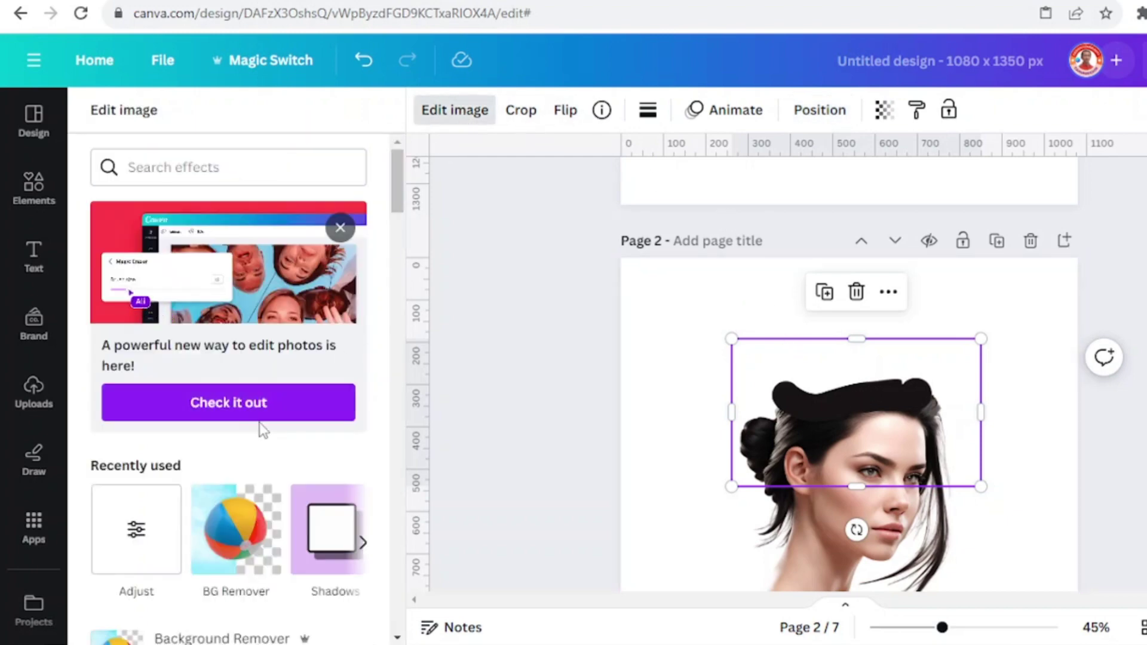
{"action": "left_click", "coordinate": [143, 529]}
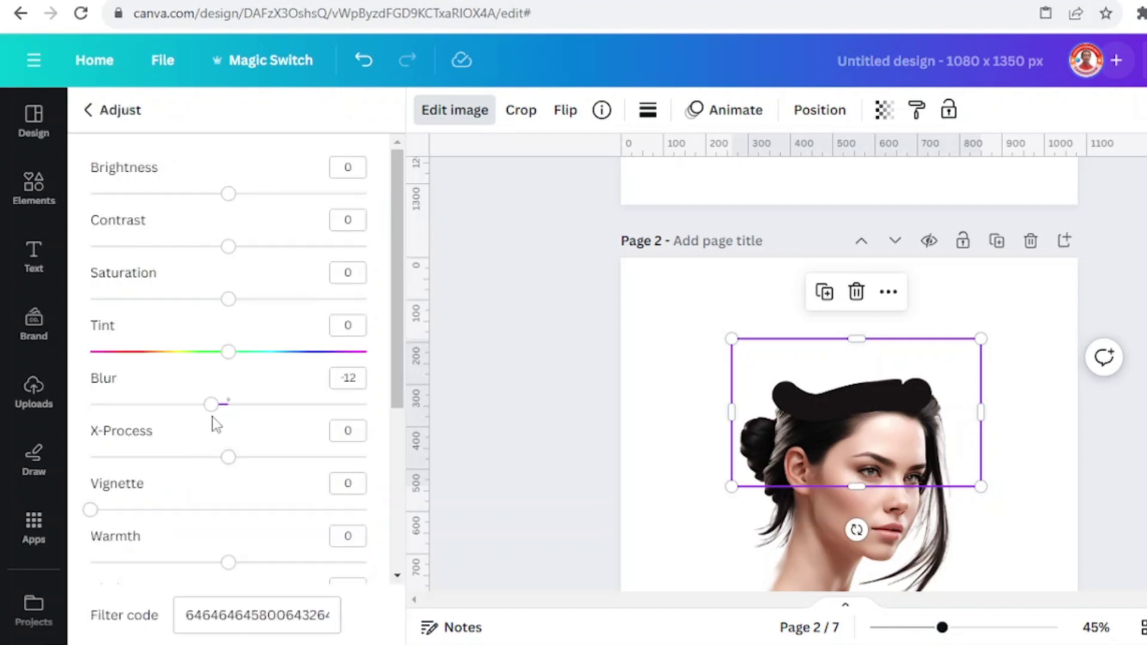
{"action": "left_click_drag", "start_coordinate": [211, 405], "coordinate": [257, 417]}
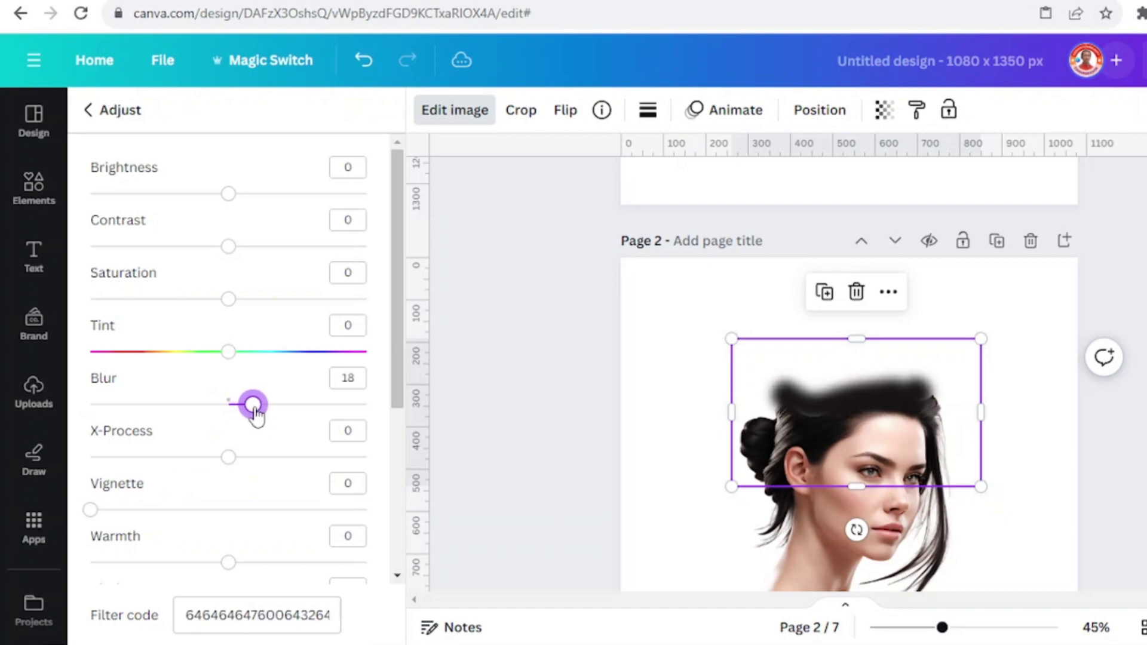
{"action": "left_click", "coordinate": [990, 632]}
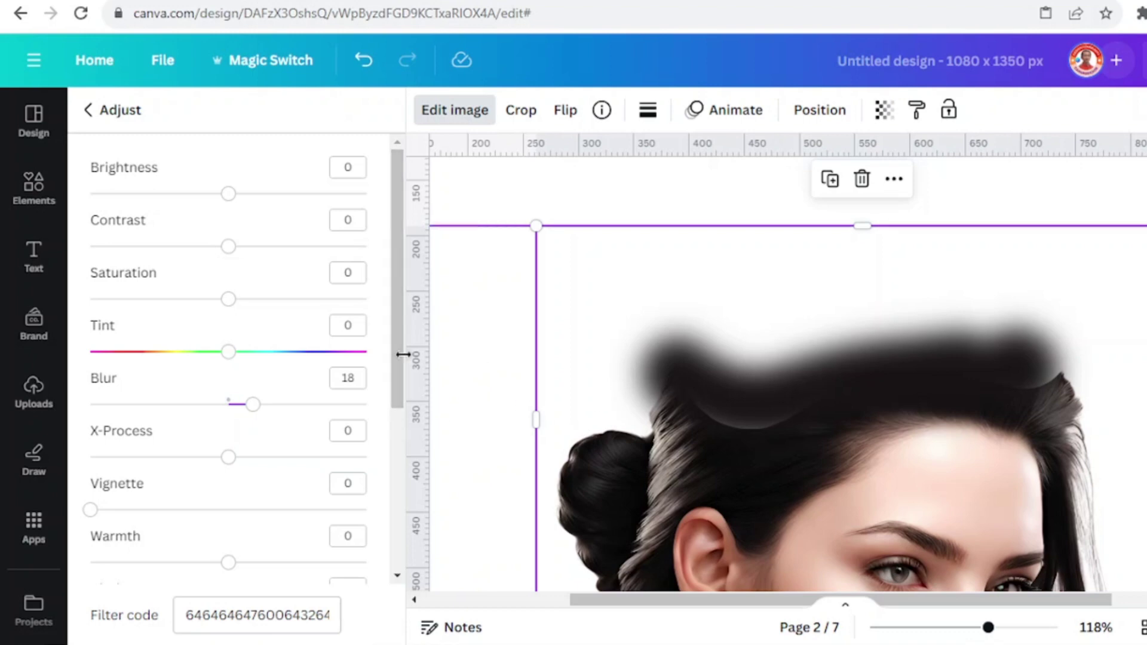
{"action": "left_click_drag", "start_coordinate": [253, 408], "coordinate": [244, 406]}
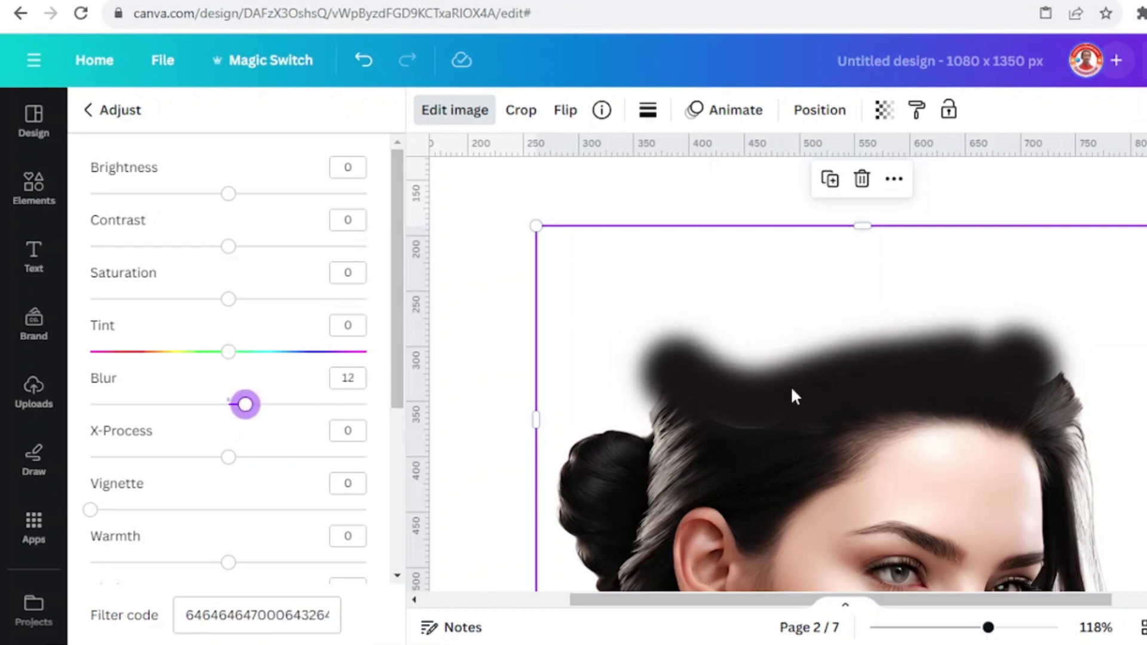
- Nudge and slightly shrink the blurred stroke so it sits snugly over the cut edge of the hair
{"action": "left_click_drag", "start_coordinate": [793, 394], "coordinate": [804, 396]}
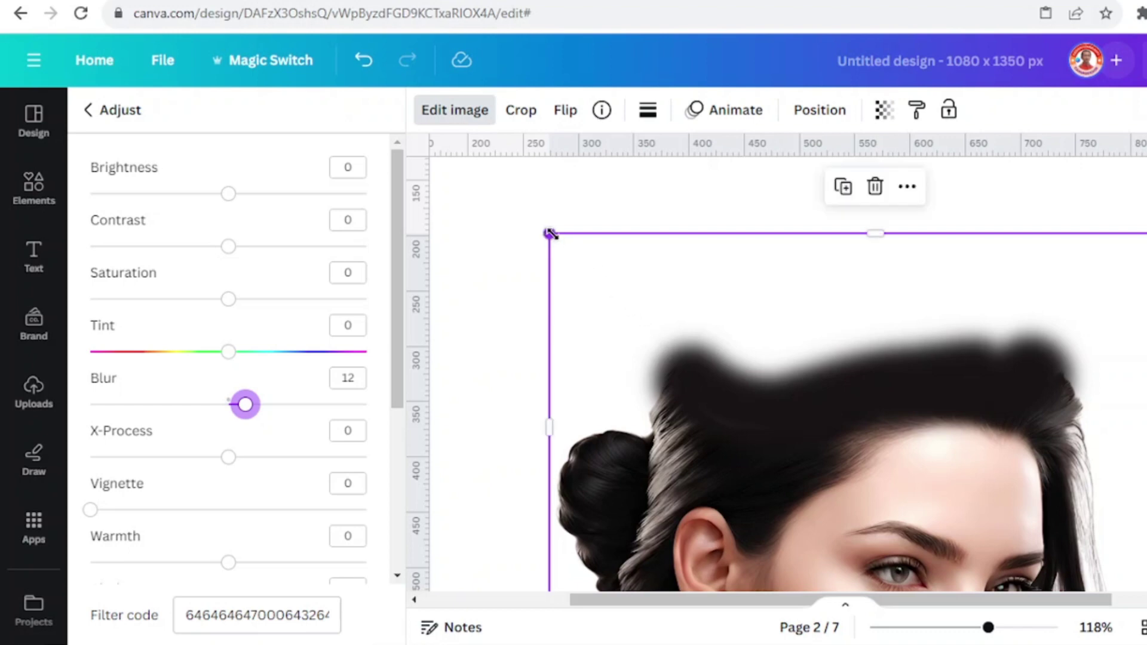
{"action": "left_click_drag", "start_coordinate": [550, 233], "coordinate": [554, 236]}
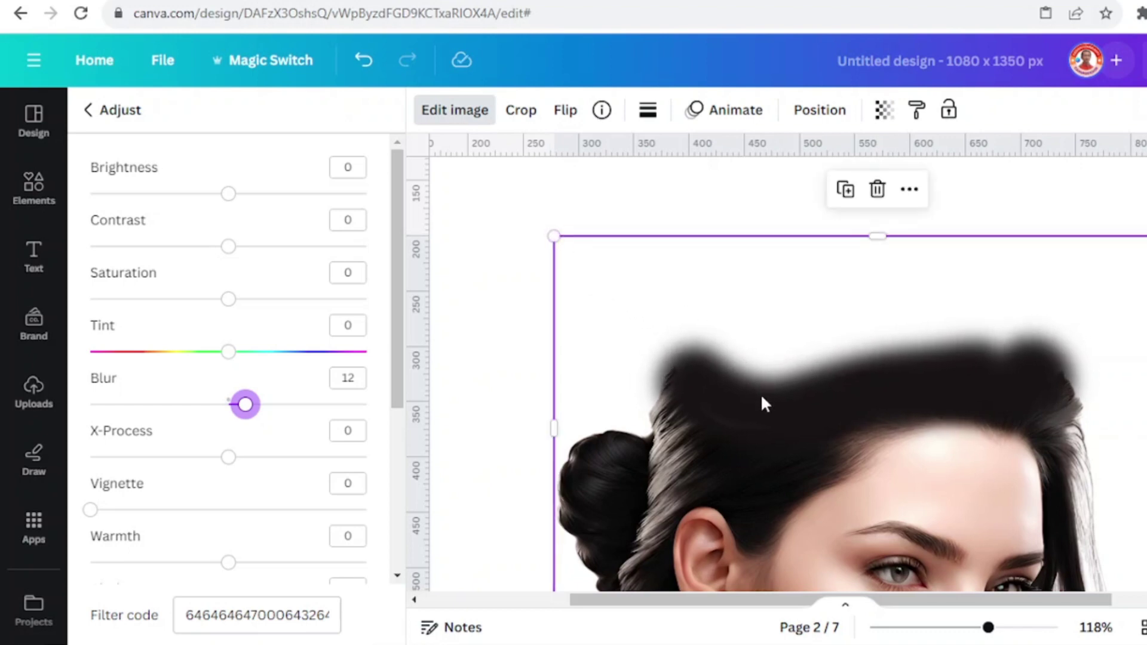
{"action": "left_click_drag", "start_coordinate": [758, 400], "coordinate": [757, 402]}
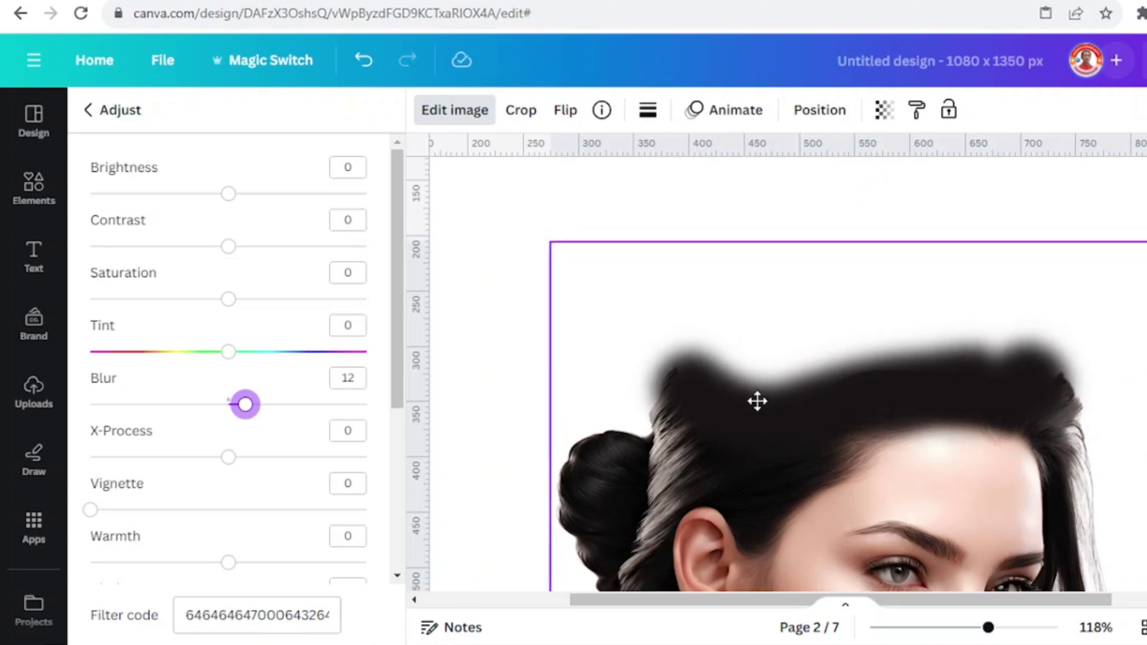
{"action": "left_click", "coordinate": [757, 401]}
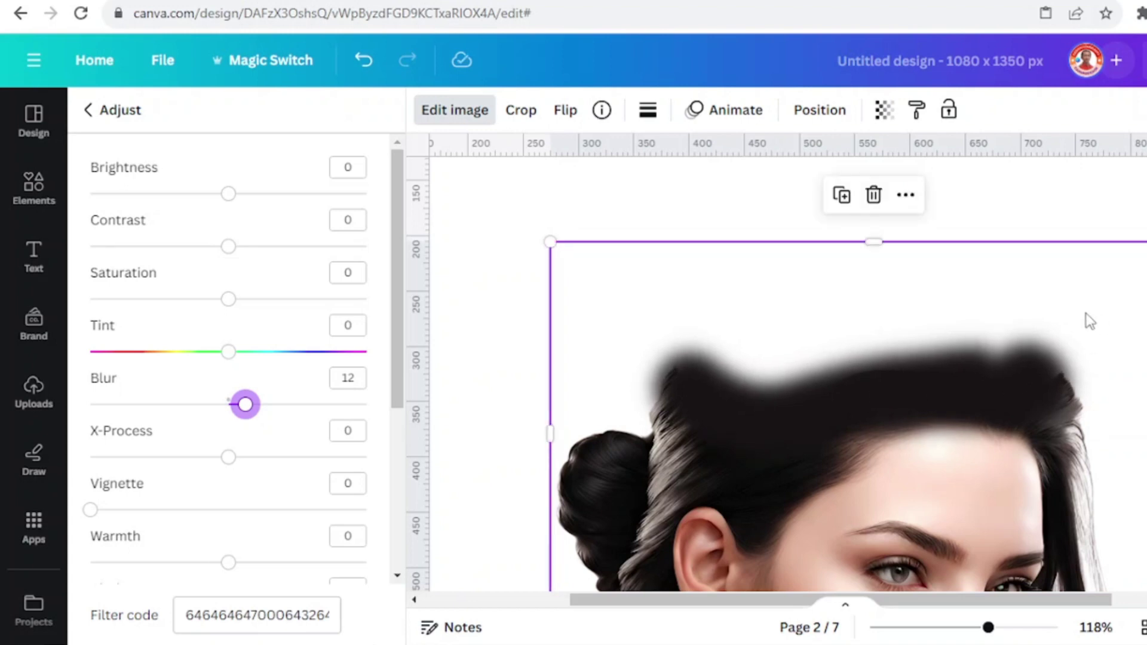
- Add the recently used orange 'Autumn tree illustration' to page 2 and place it over the top of the head
{"action": "left_click", "coordinate": [62, 195]}
{"action": "left_click", "coordinate": [61, 195]}
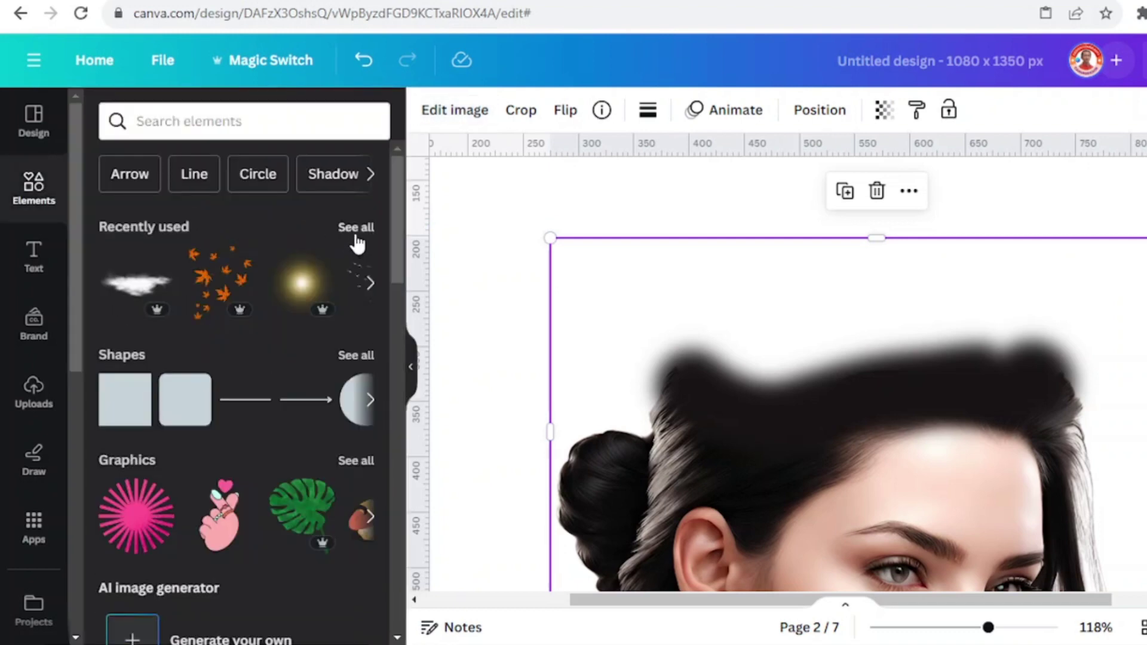
{"action": "left_click", "coordinate": [355, 235]}
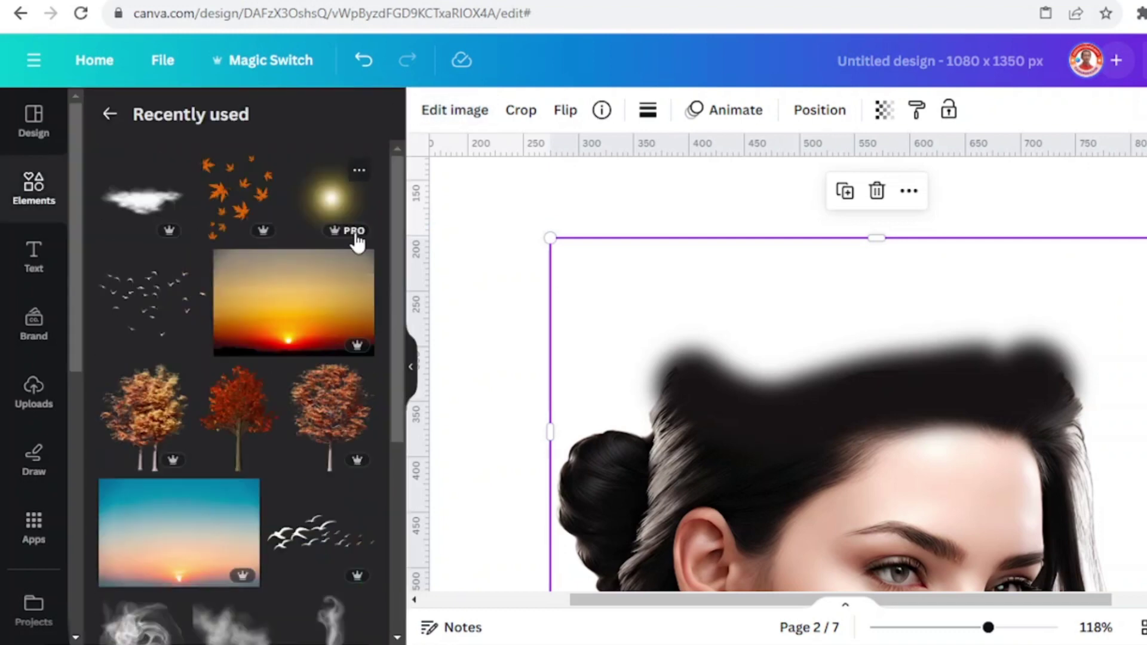
{"action": "mouse_move", "coordinate": [360, 263]}
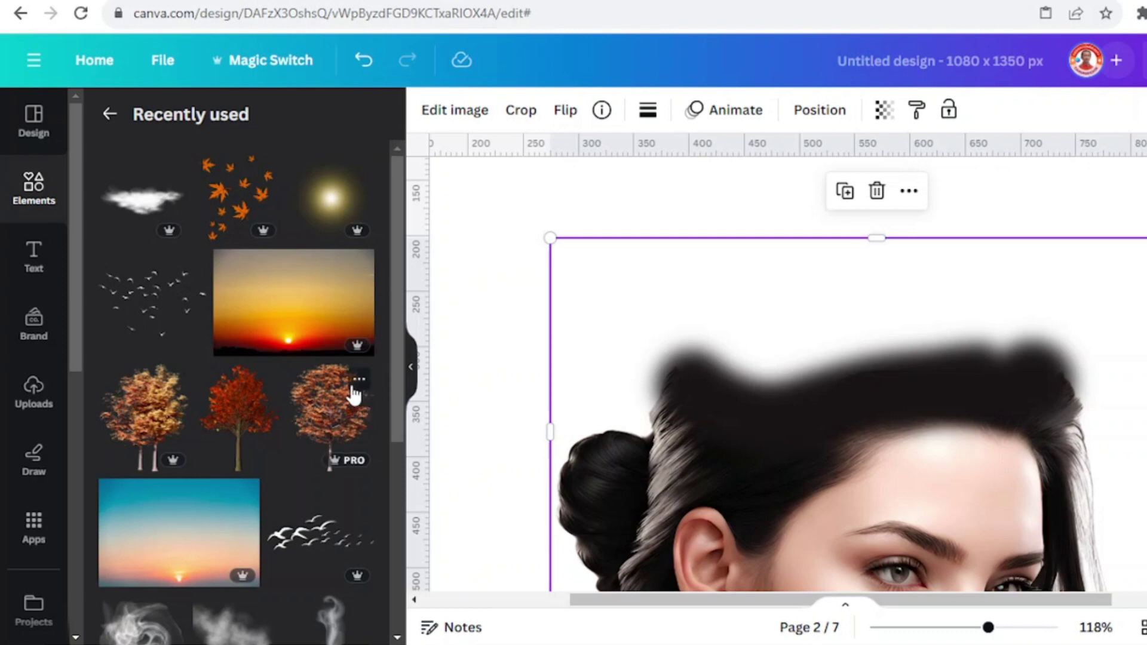
{"action": "left_click", "coordinate": [355, 380]}
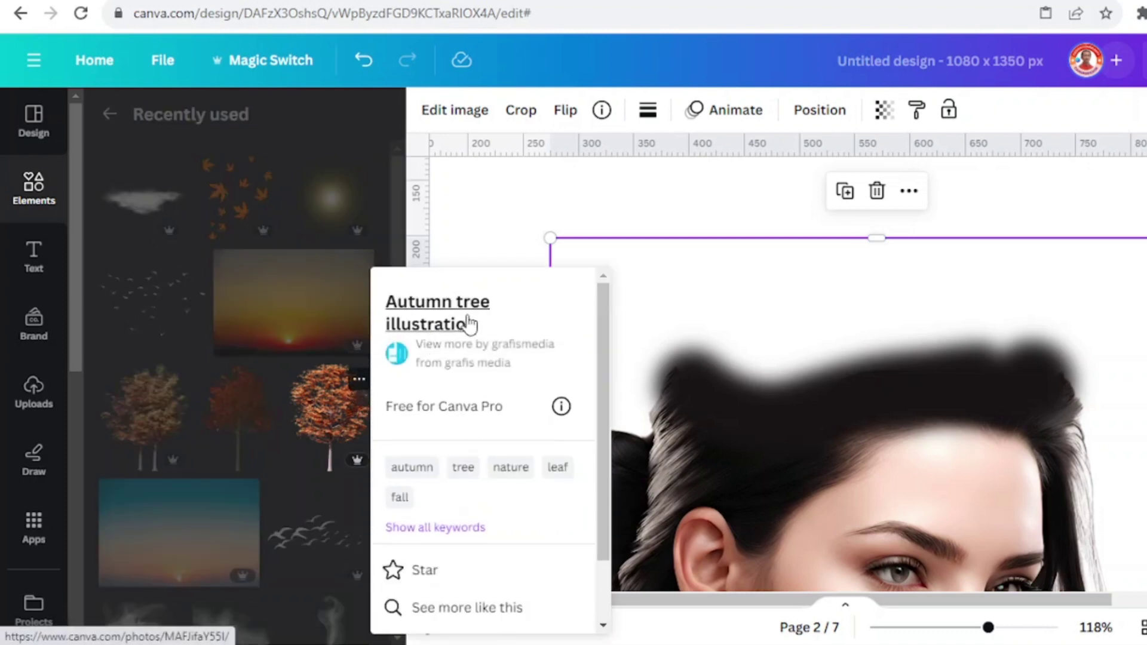
{"action": "left_click", "coordinate": [332, 414]}
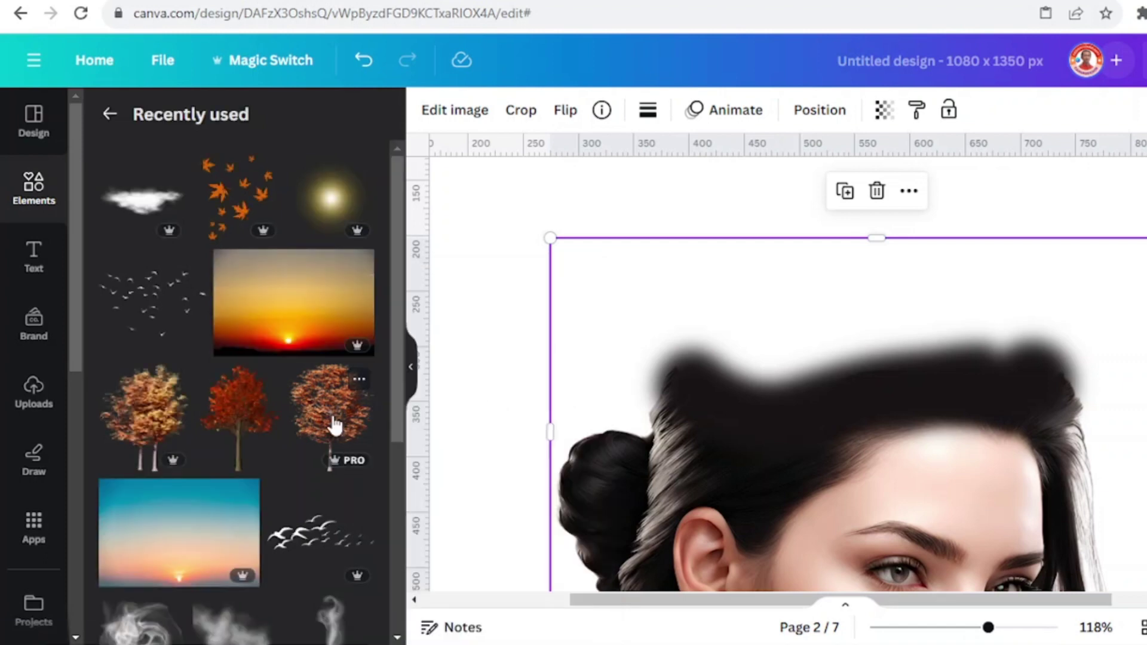
{"action": "left_click", "coordinate": [334, 425]}
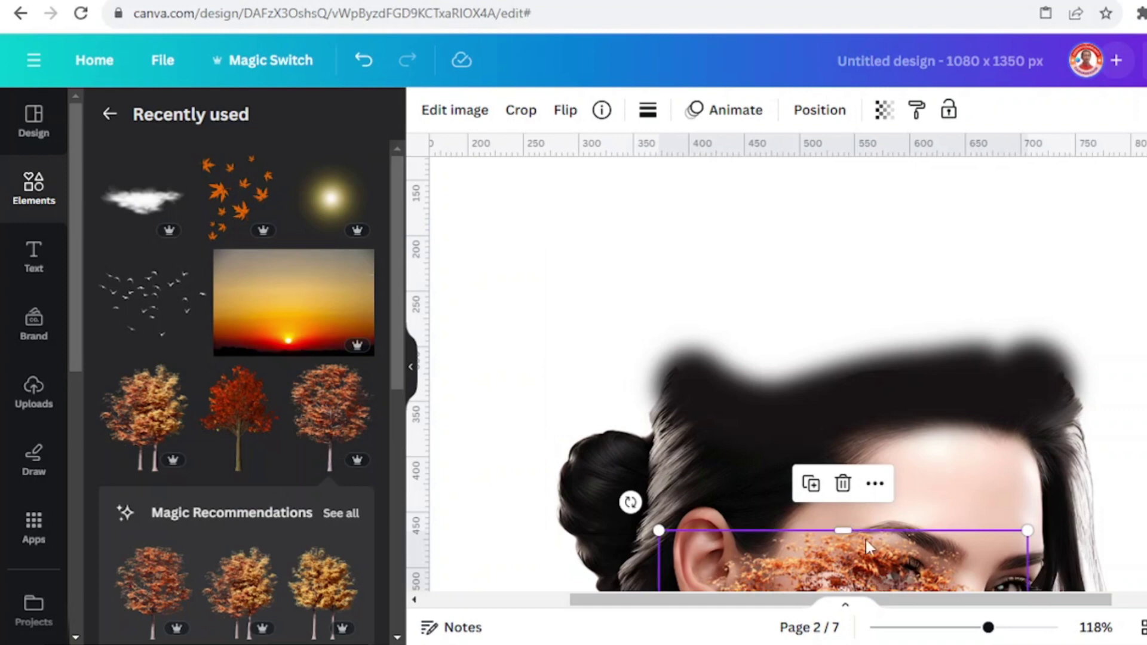
{"action": "left_click_drag", "start_coordinate": [870, 547], "coordinate": [835, 206]}
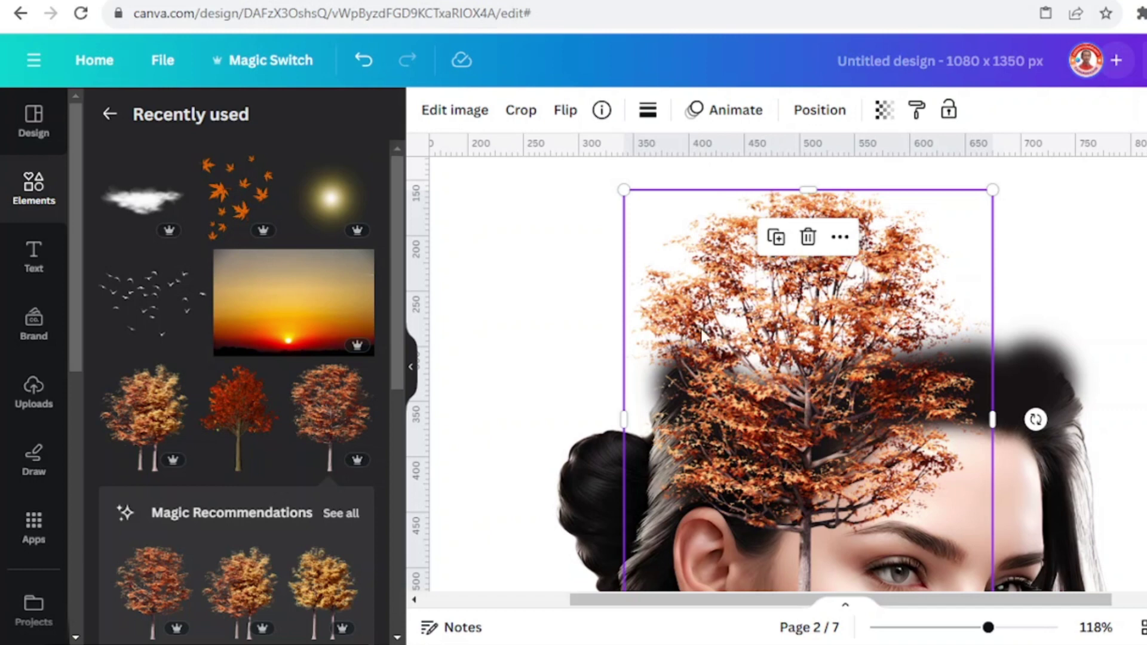
- Adjust the autumn tree's colours by setting its tint to -68 and its saturation to 27
{"action": "left_click", "coordinate": [470, 118]}
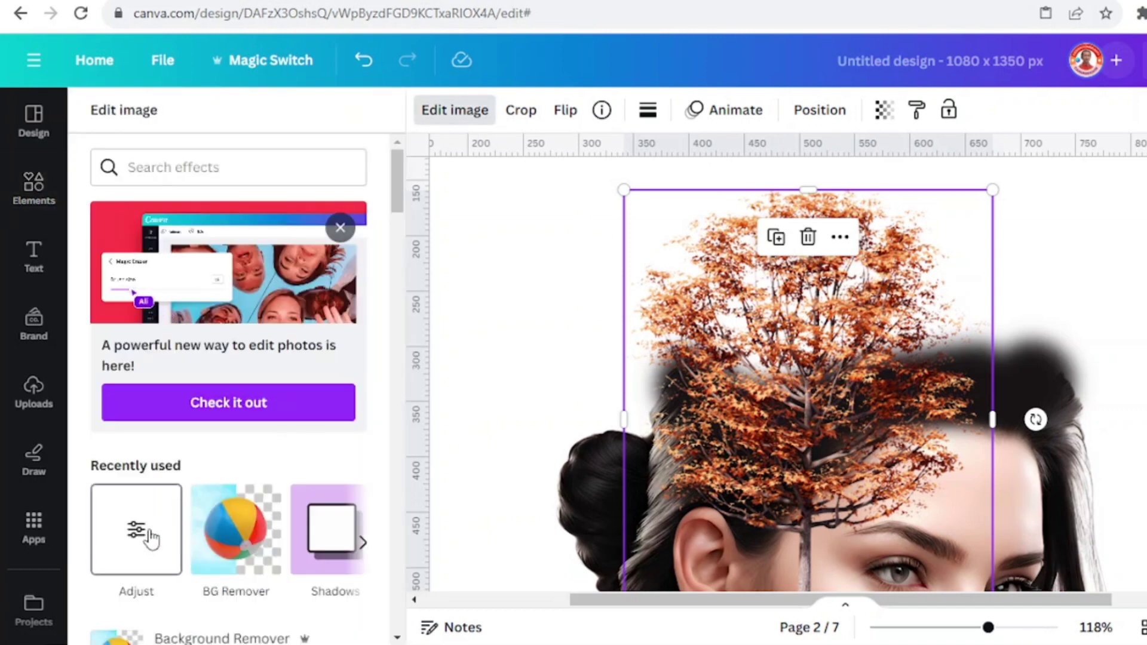
{"action": "left_click", "coordinate": [152, 537]}
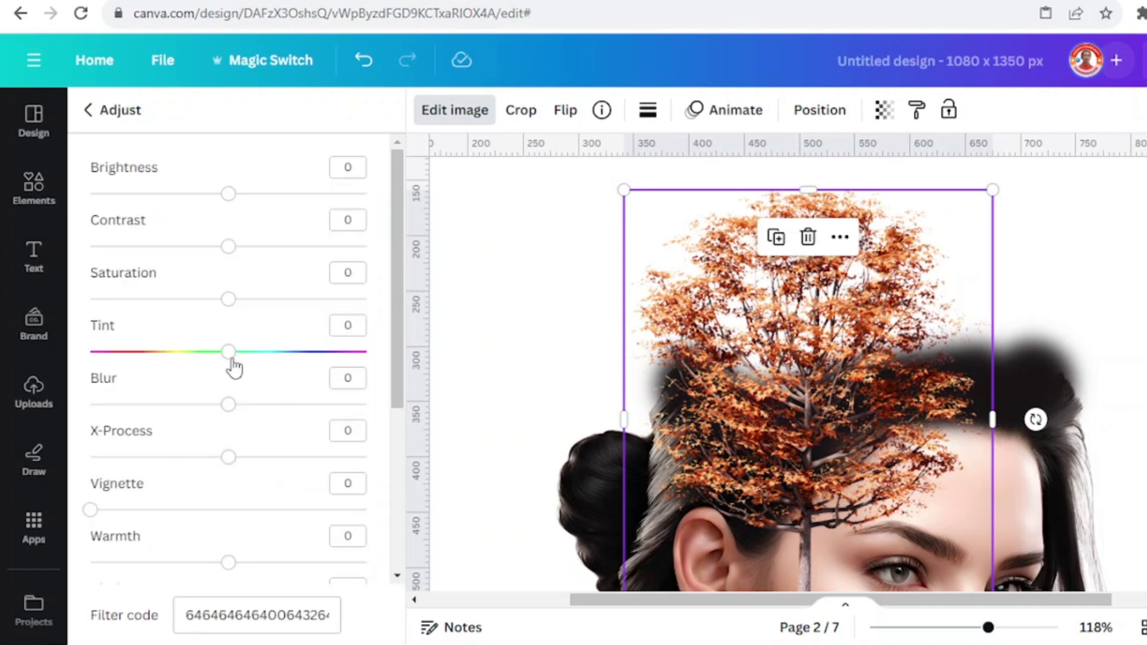
{"action": "left_click_drag", "start_coordinate": [231, 361], "coordinate": [137, 363]}
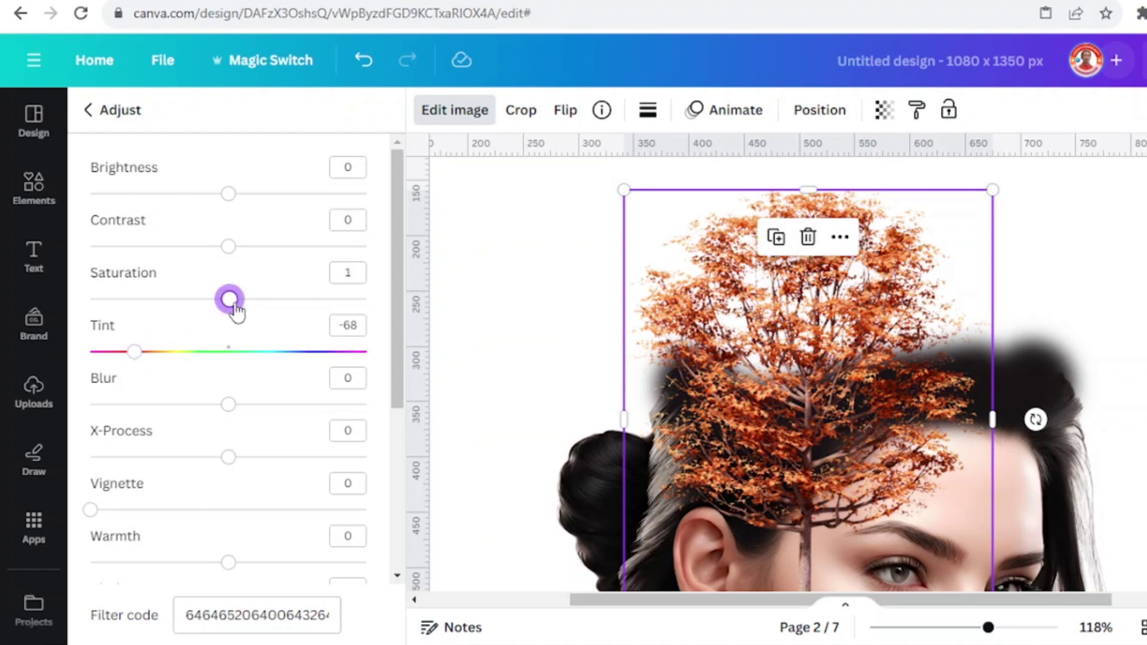
{"action": "left_click_drag", "start_coordinate": [229, 300], "coordinate": [268, 309]}
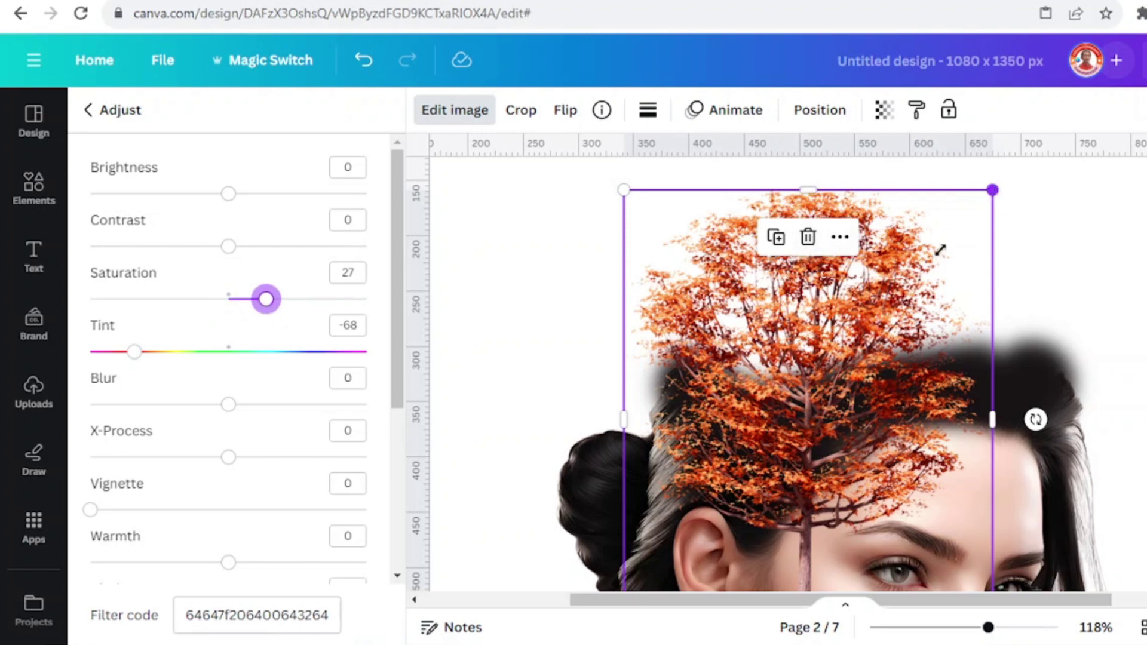
- Shrink the adjusted autumn tree to less than half its size and stand it above the back of the head's cut edge
{"action": "left_click_drag", "start_coordinate": [940, 250], "coordinate": [798, 435]}
{"action": "left_click_drag", "start_coordinate": [755, 497], "coordinate": [795, 260]}
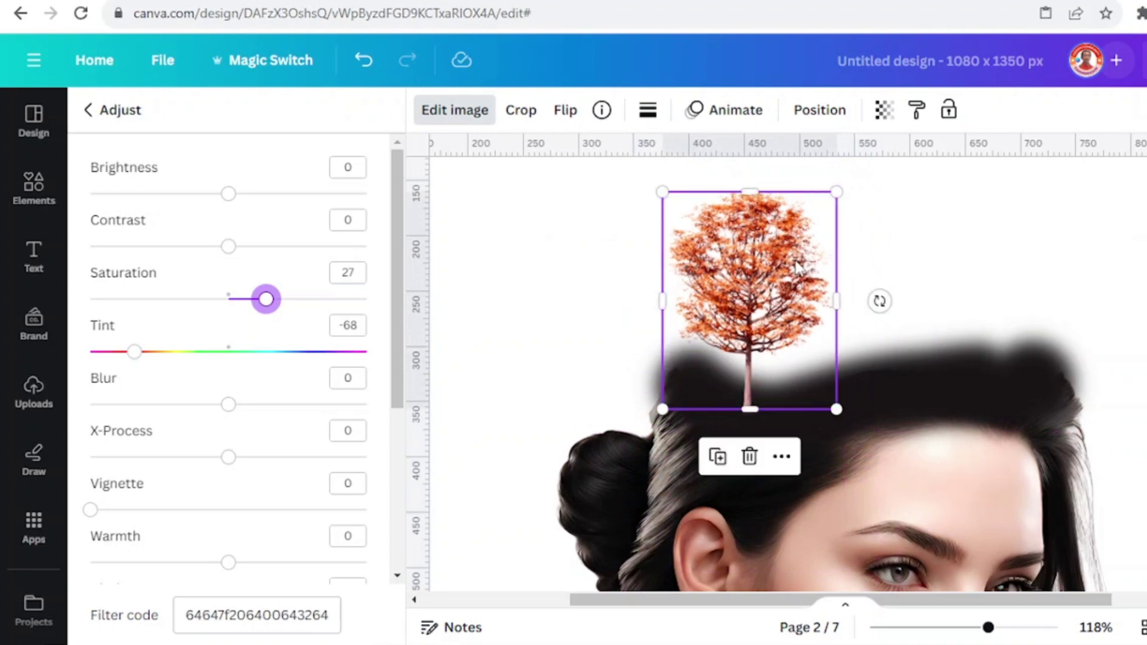
- Add the recently used red maple tree, shrink it and place it in front of the orange tree at the back of the head
{"action": "left_click", "coordinate": [27, 197]}
{"action": "left_click", "coordinate": [349, 226]}
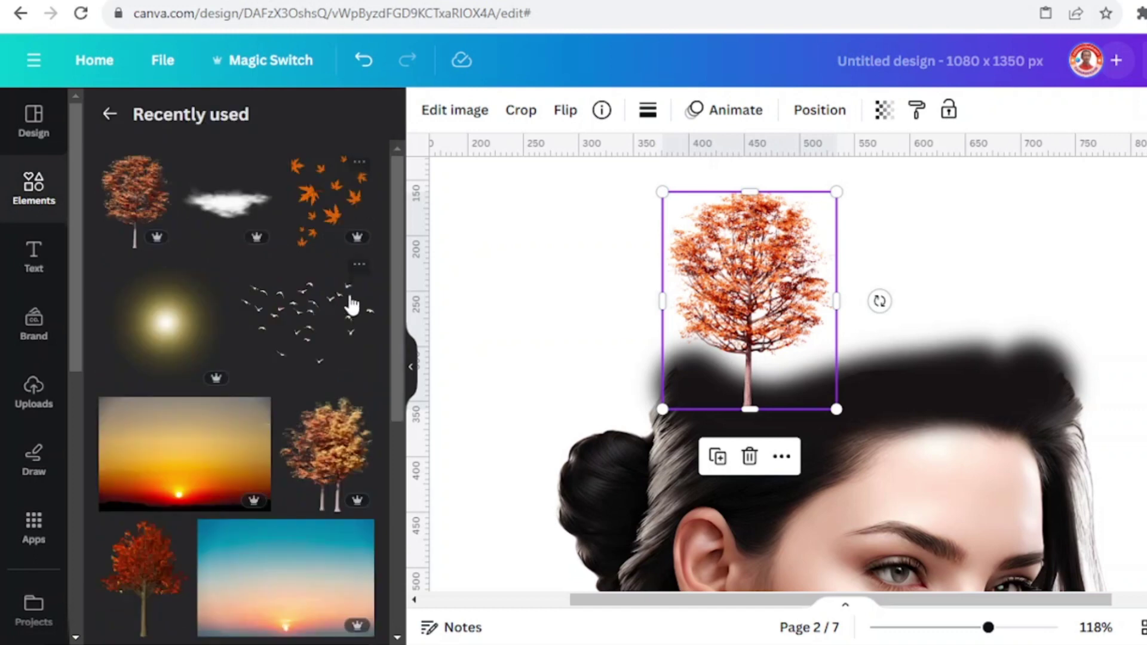
{"action": "left_click", "coordinate": [175, 535]}
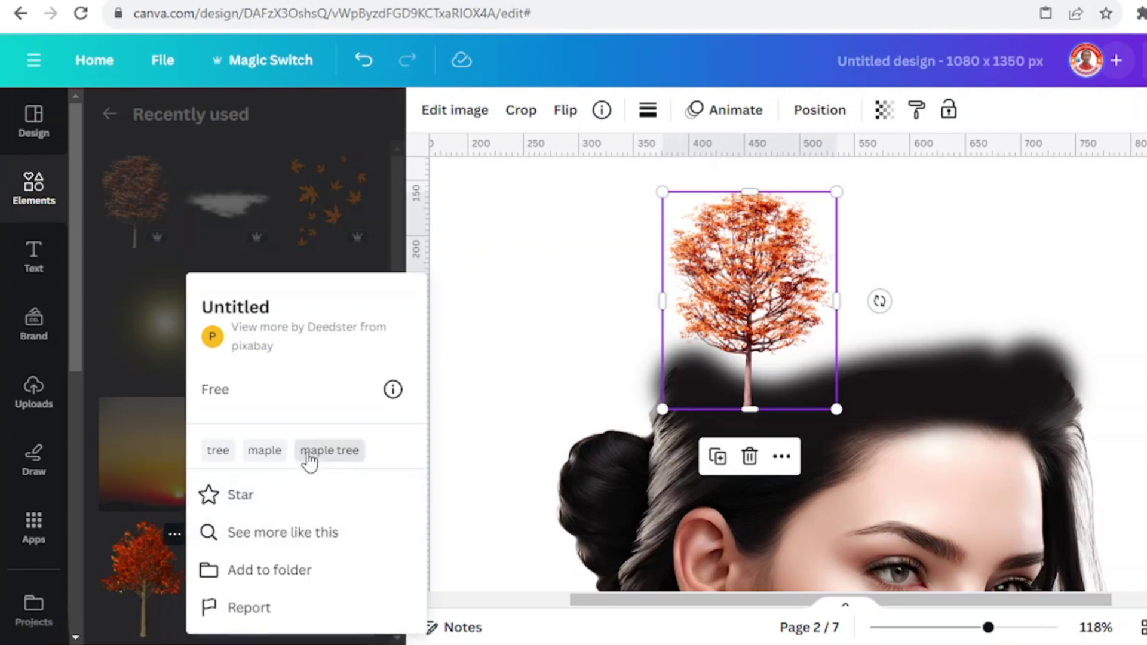
{"action": "left_click", "coordinate": [143, 573]}
{"action": "left_click", "coordinate": [142, 569]}
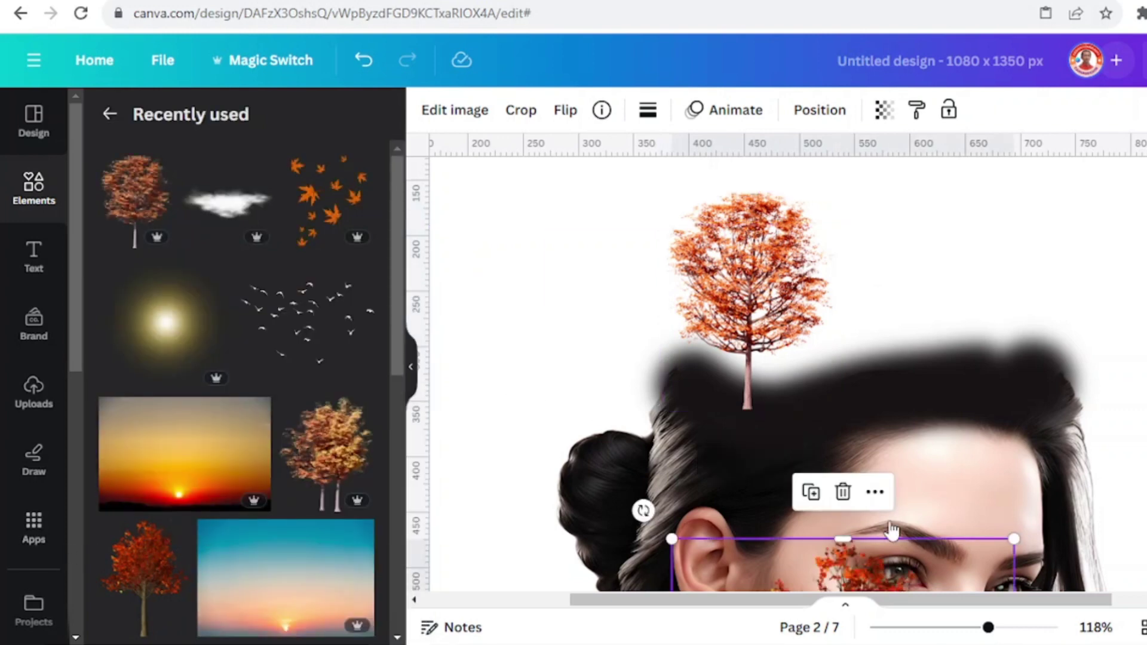
{"action": "left_click_drag", "start_coordinate": [904, 589], "coordinate": [862, 242]}
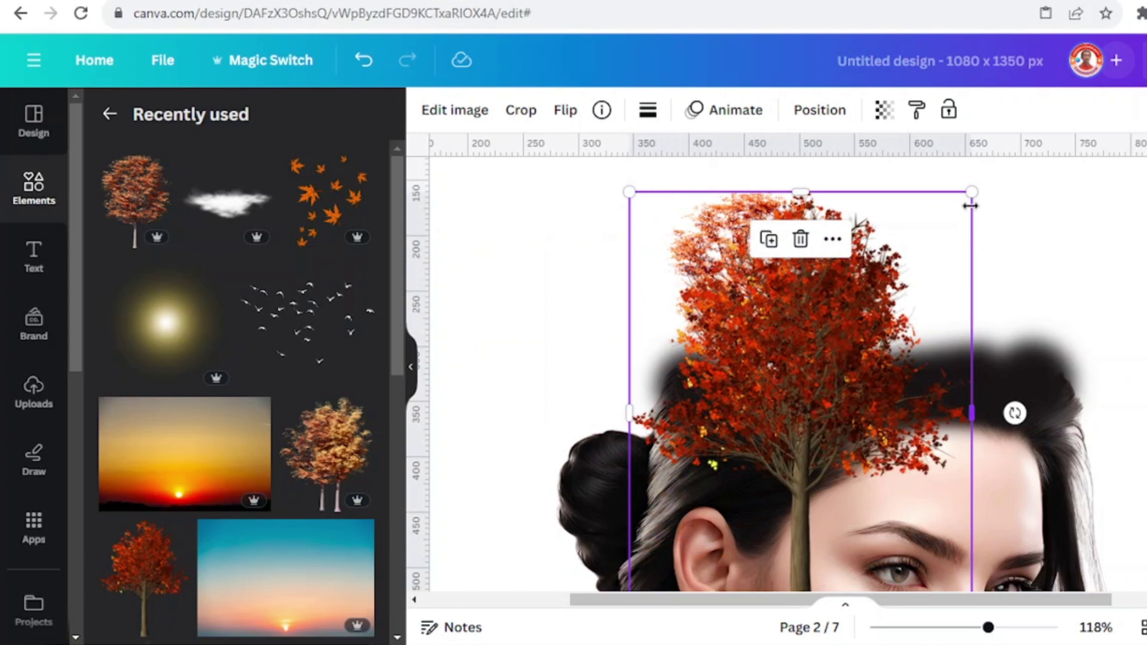
{"action": "left_click_drag", "start_coordinate": [972, 194], "coordinate": [828, 380]}
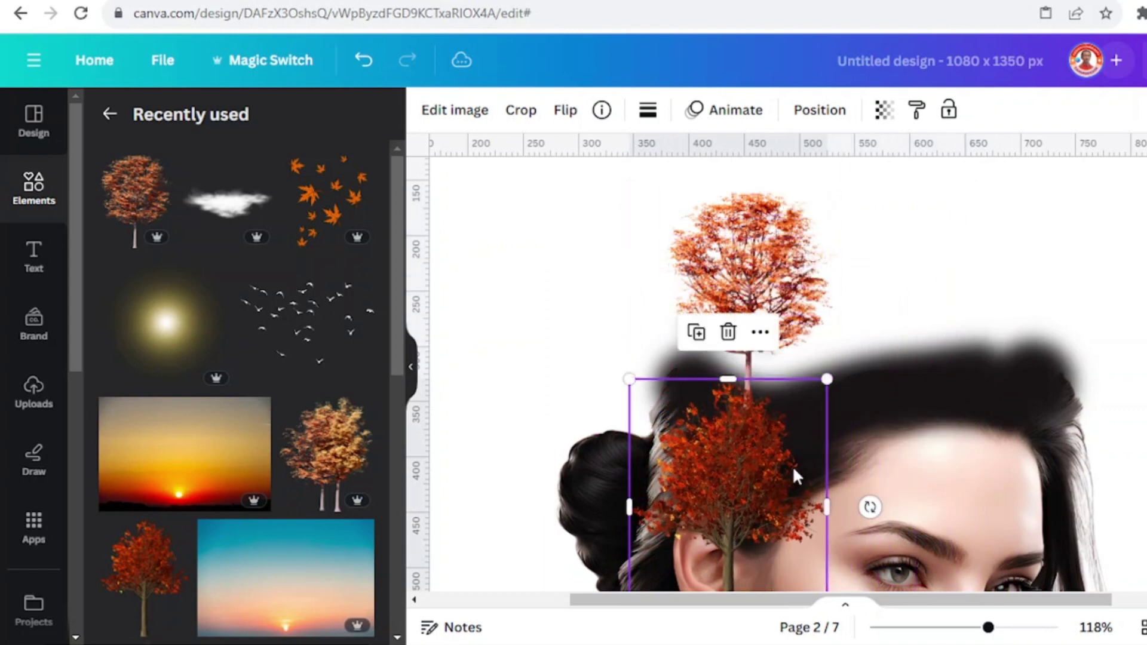
{"action": "left_click_drag", "start_coordinate": [796, 474], "coordinate": [825, 363]}
{"action": "left_click_drag", "start_coordinate": [877, 252], "coordinate": [863, 271]}
- Add the recently used two-trunk 'Autumn tree illustration', shrink it and place it above the forehead side of the opening
{"action": "left_click", "coordinate": [359, 412]}
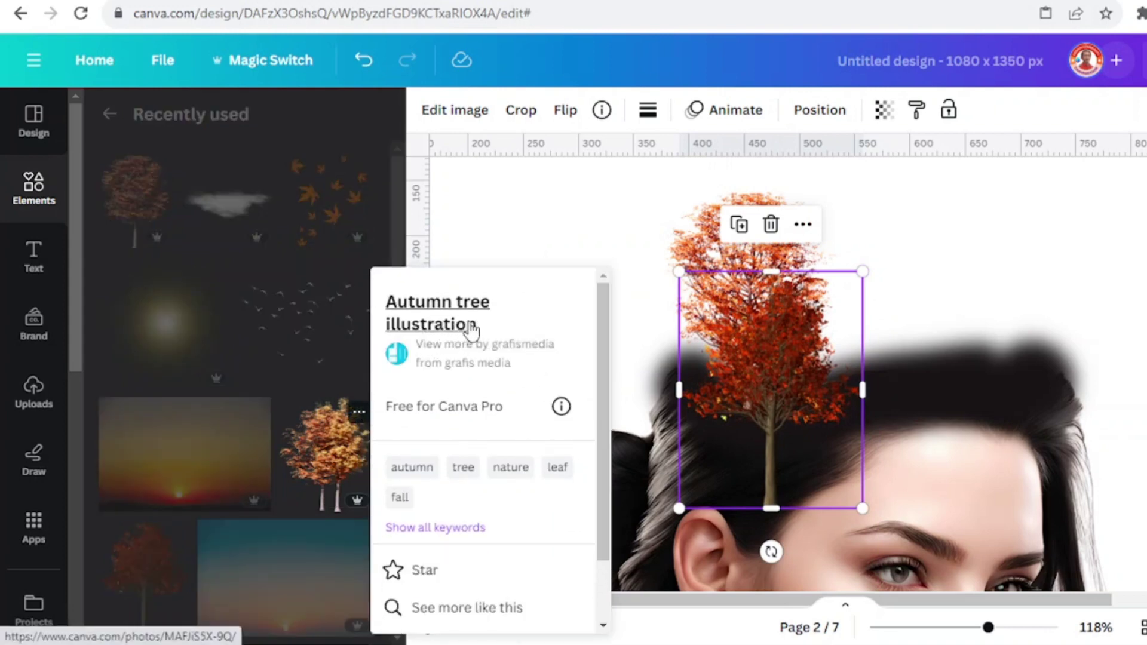
{"action": "left_click", "coordinate": [331, 454]}
{"action": "left_click", "coordinate": [330, 456]}
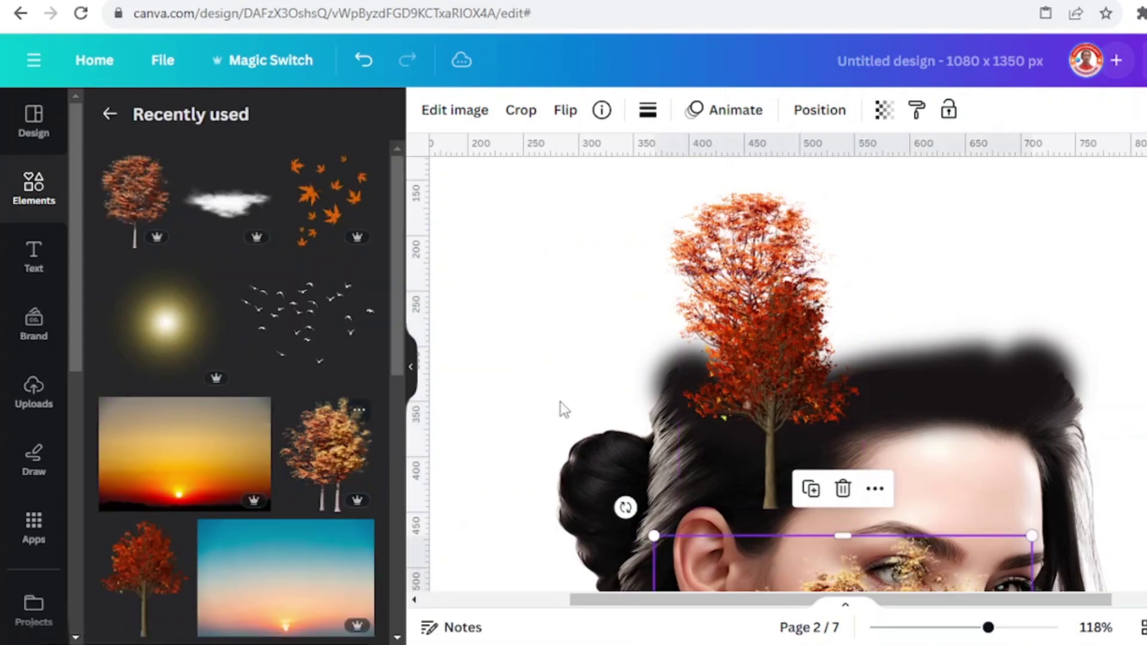
{"action": "left_click_drag", "start_coordinate": [914, 584], "coordinate": [948, 341]}
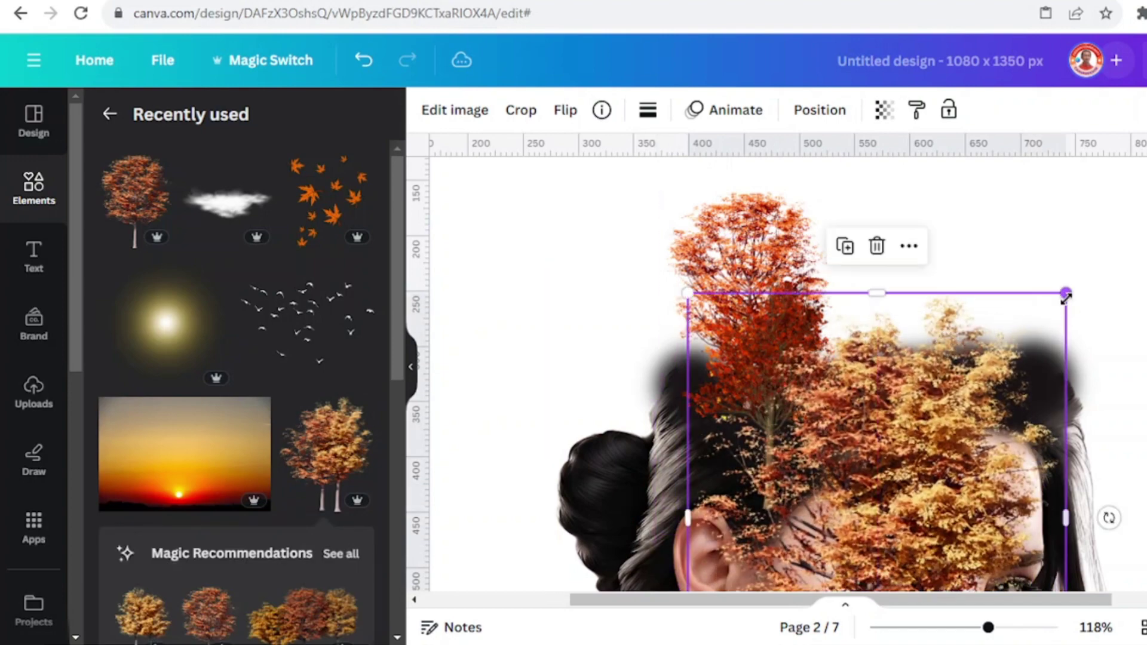
{"action": "left_click_drag", "start_coordinate": [1066, 297], "coordinate": [1089, 176]}
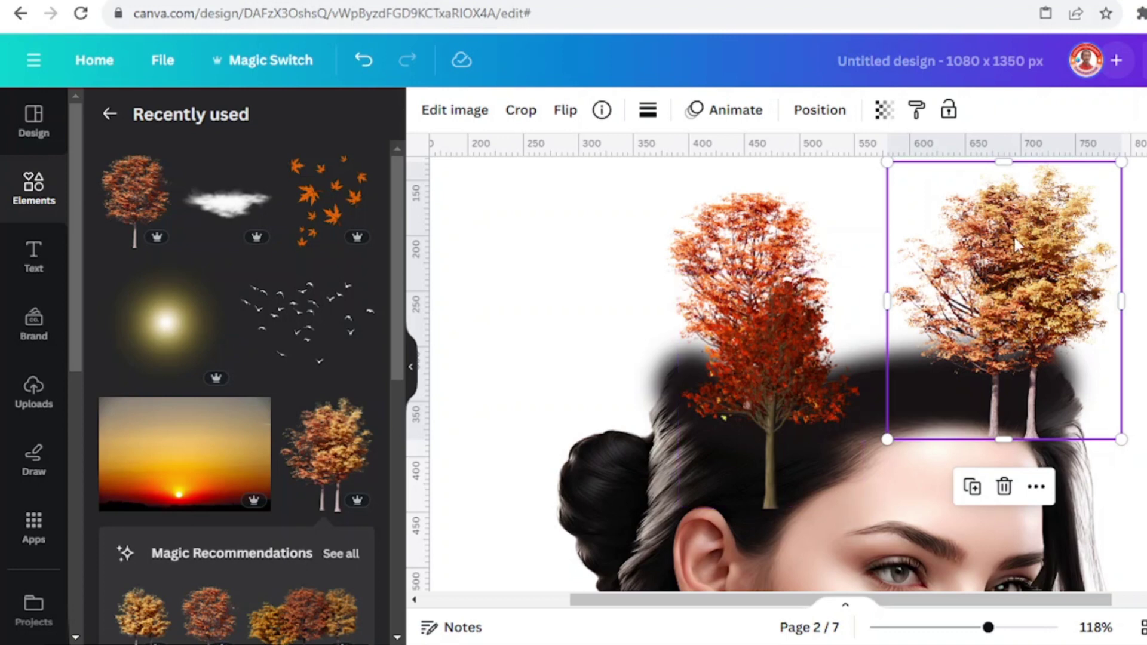
- Copy the colour style of the first orange tree onto the two-trunk autumn tree
{"action": "left_click", "coordinate": [752, 199]}
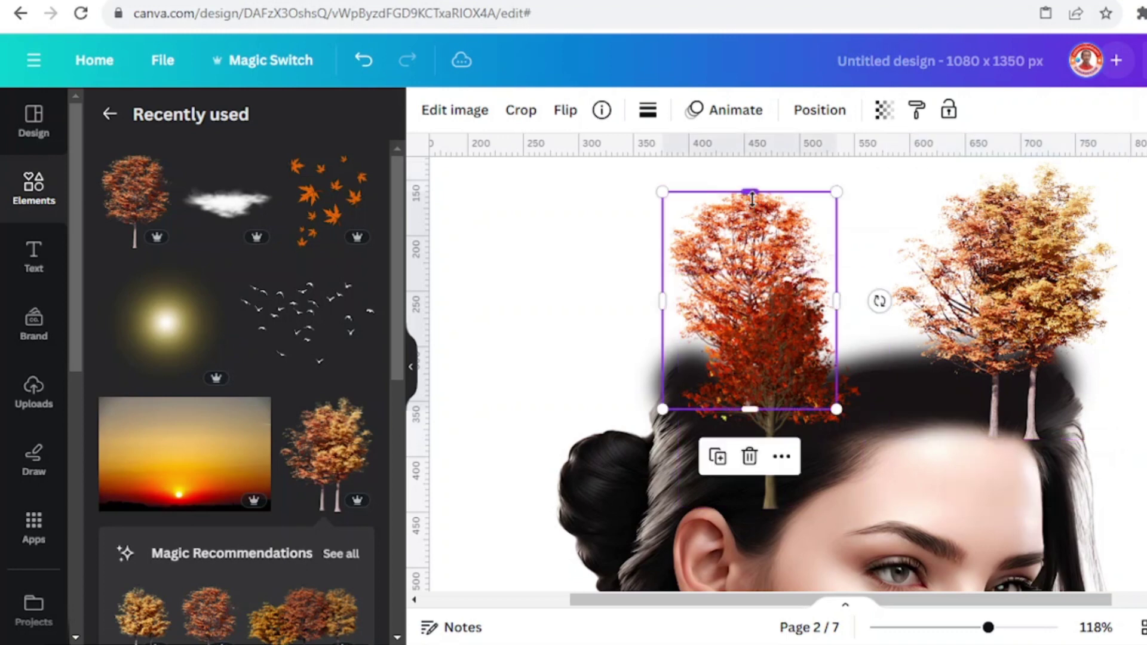
{"action": "left_click", "coordinate": [917, 113]}
{"action": "left_click", "coordinate": [995, 192]}
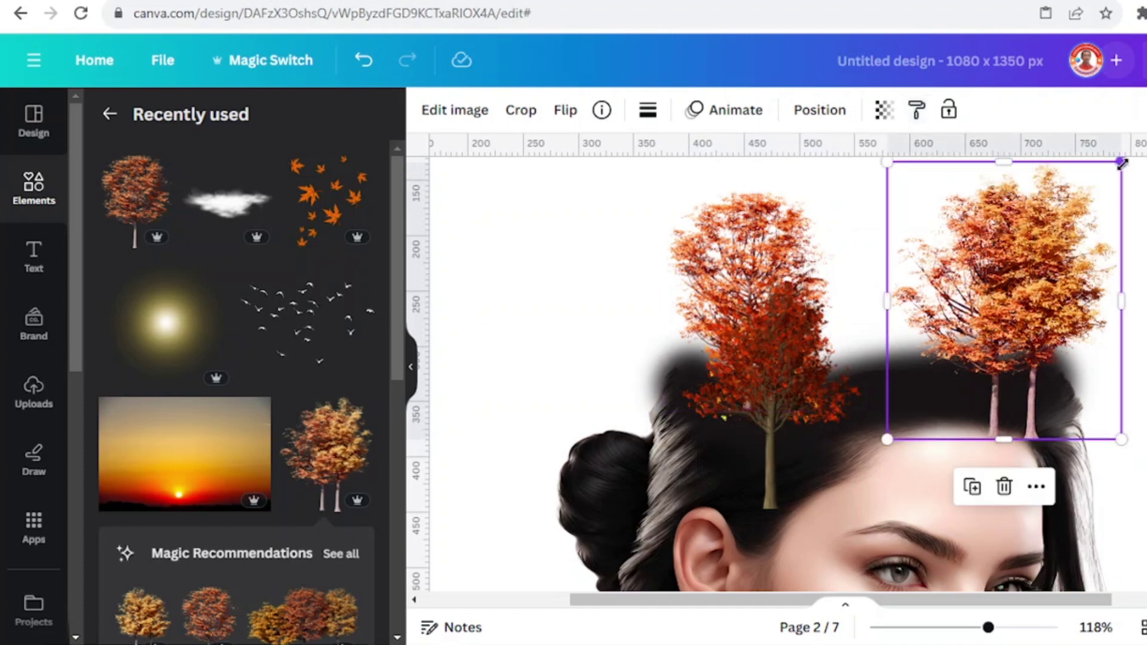
- Shrink the two-trunk tree further and raise it so its trunks stand on the dark edge above the forehead
{"action": "left_click_drag", "start_coordinate": [1121, 163], "coordinate": [1084, 204]}
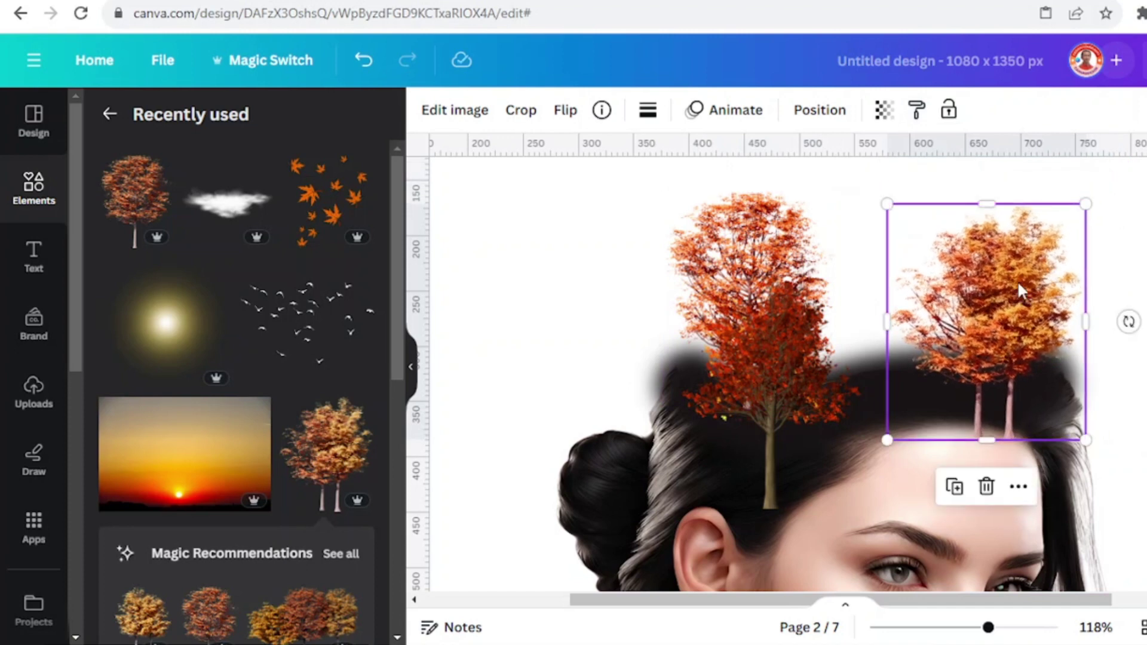
{"action": "left_click_drag", "start_coordinate": [1016, 297], "coordinate": [1029, 245]}
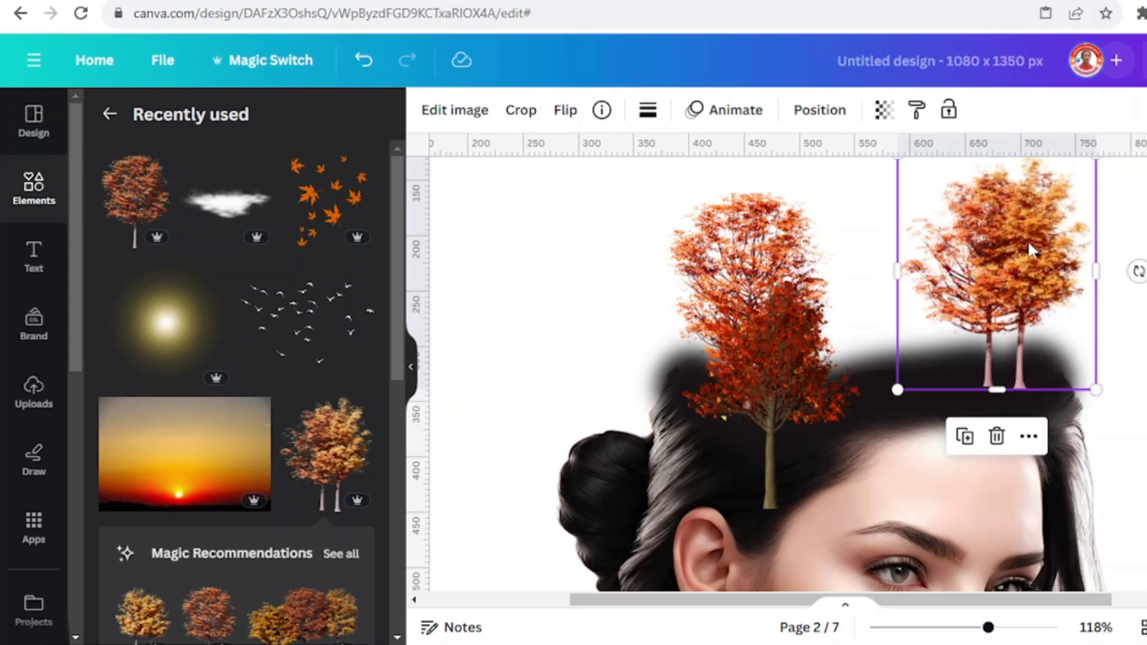
{"action": "scroll", "coordinate": [1045, 254], "scroll_direction": "up", "scroll_amount": 2}
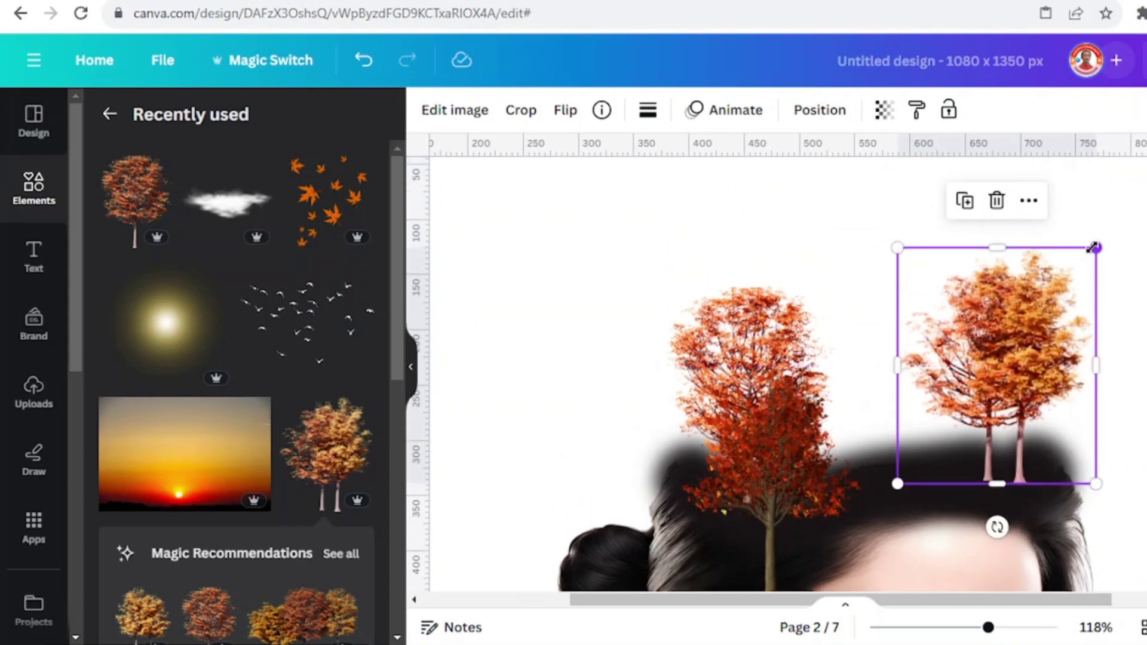
{"action": "left_click_drag", "start_coordinate": [1095, 248], "coordinate": [1083, 282]}
- Shift the red maple towards the back of the head and place a duplicate of the orange tree low over the middle of the opening
{"action": "left_click", "coordinate": [770, 492]}
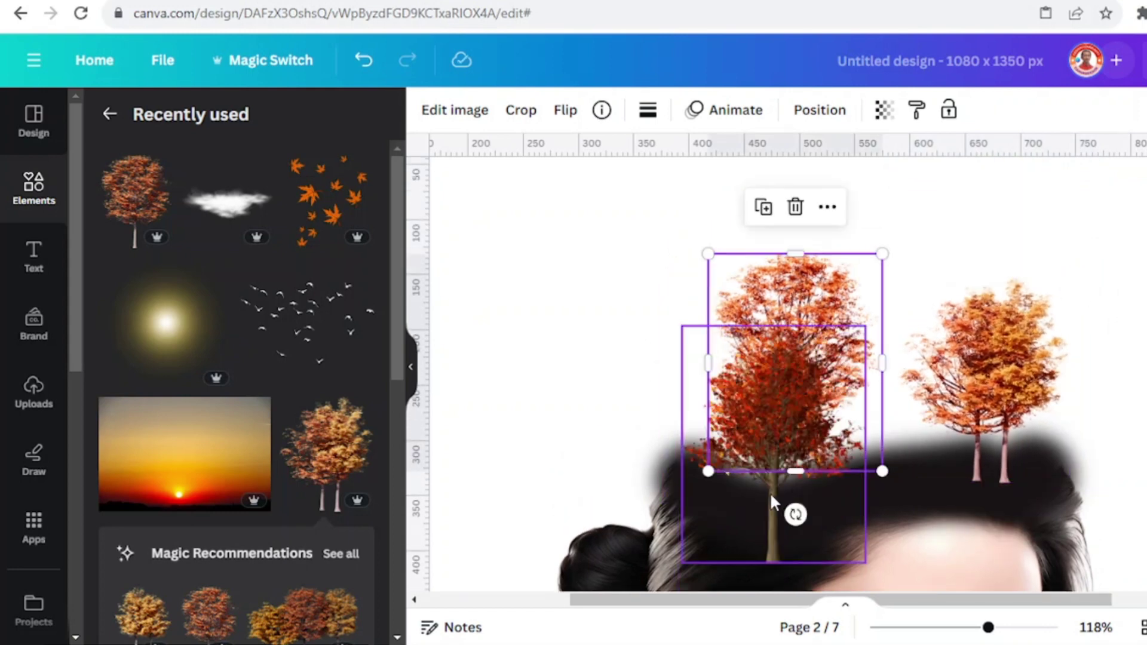
{"action": "left_click_drag", "start_coordinate": [769, 493], "coordinate": [742, 428]}
{"action": "left_click_drag", "start_coordinate": [821, 307], "coordinate": [859, 397]}
{"action": "left_click", "coordinate": [744, 199]}
- Raise the two-trunk tree, the original orange tree and the red maple slightly above the cut edge
{"action": "left_click_drag", "start_coordinate": [995, 364], "coordinate": [1004, 328]}
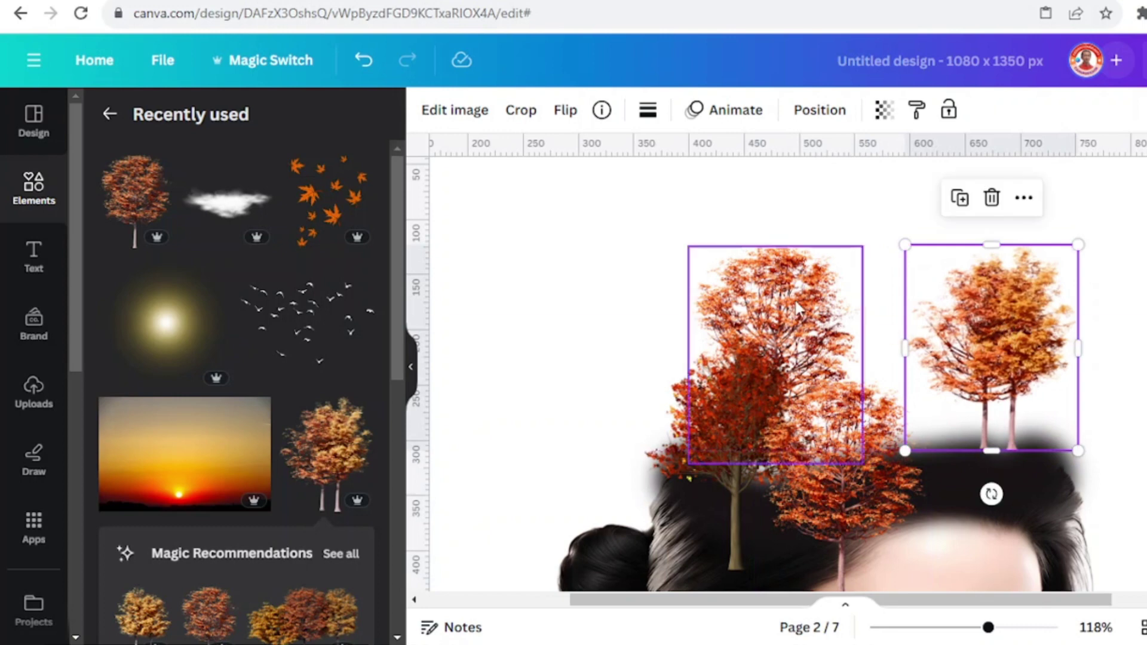
{"action": "left_click_drag", "start_coordinate": [795, 298], "coordinate": [795, 278]}
{"action": "left_click_drag", "start_coordinate": [738, 452], "coordinate": [728, 420]}
- Duplicate the low middle orange tree twice, placing one copy towards the forehead and the other below the red maple
{"action": "left_click", "coordinate": [860, 483]}
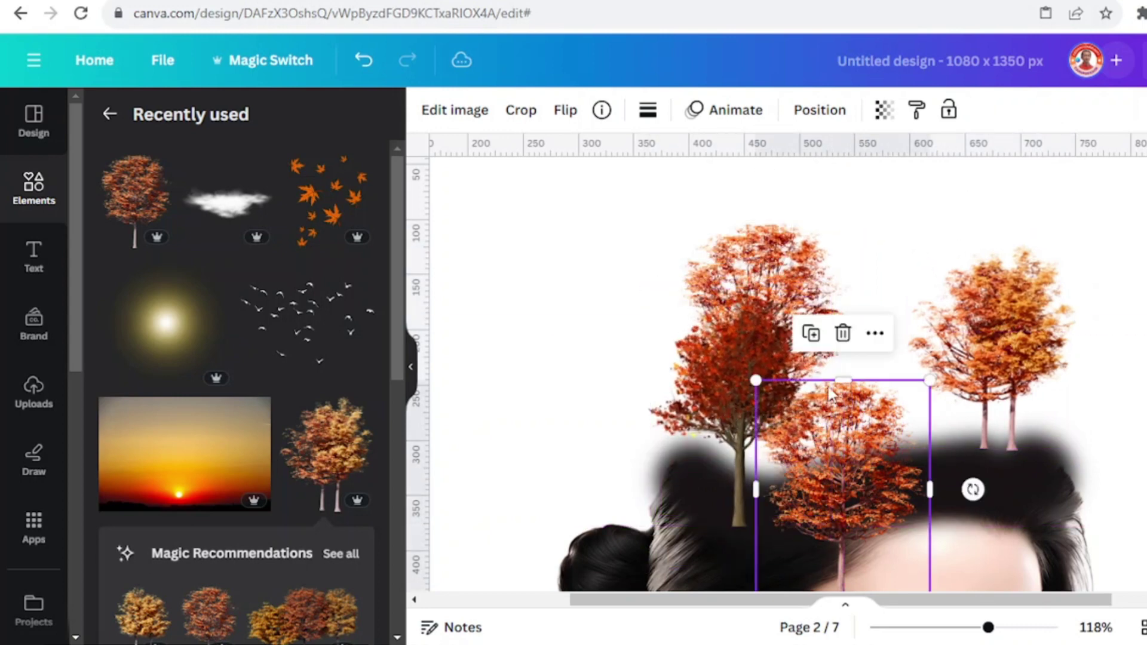
{"action": "left_click", "coordinate": [810, 332]}
{"action": "left_click_drag", "start_coordinate": [863, 444], "coordinate": [950, 459]}
{"action": "left_click", "coordinate": [916, 360]}
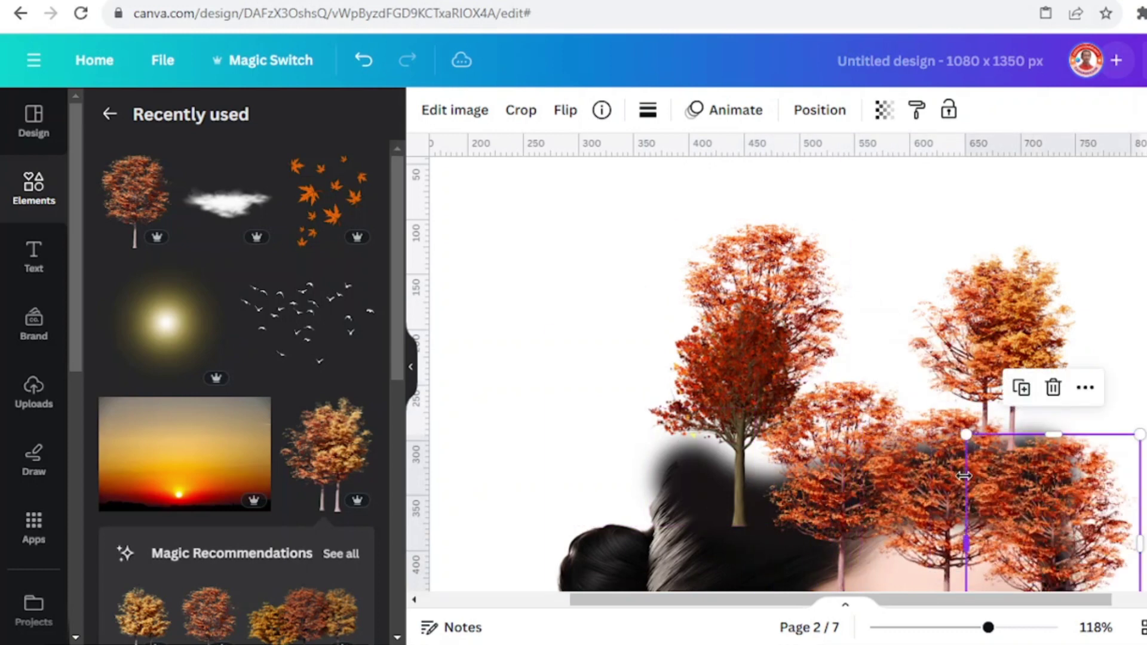
{"action": "left_click_drag", "start_coordinate": [1038, 499], "coordinate": [722, 499]}
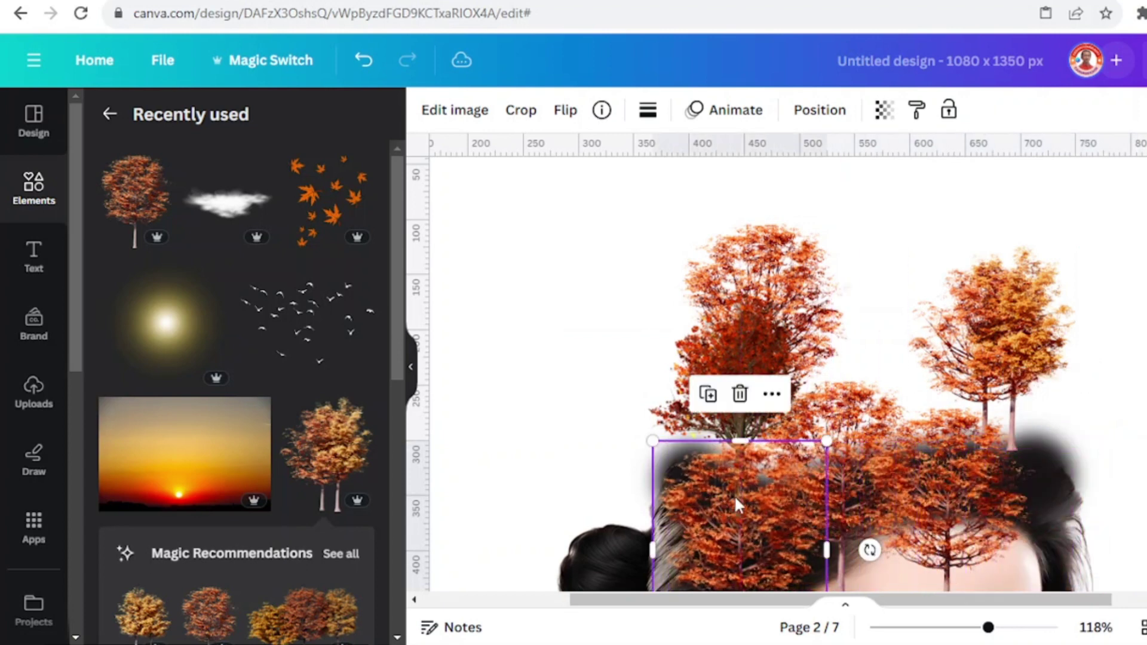
- Bring the red maple to the front of the layer order, above all the orange trees
{"action": "left_click", "coordinate": [814, 114]}
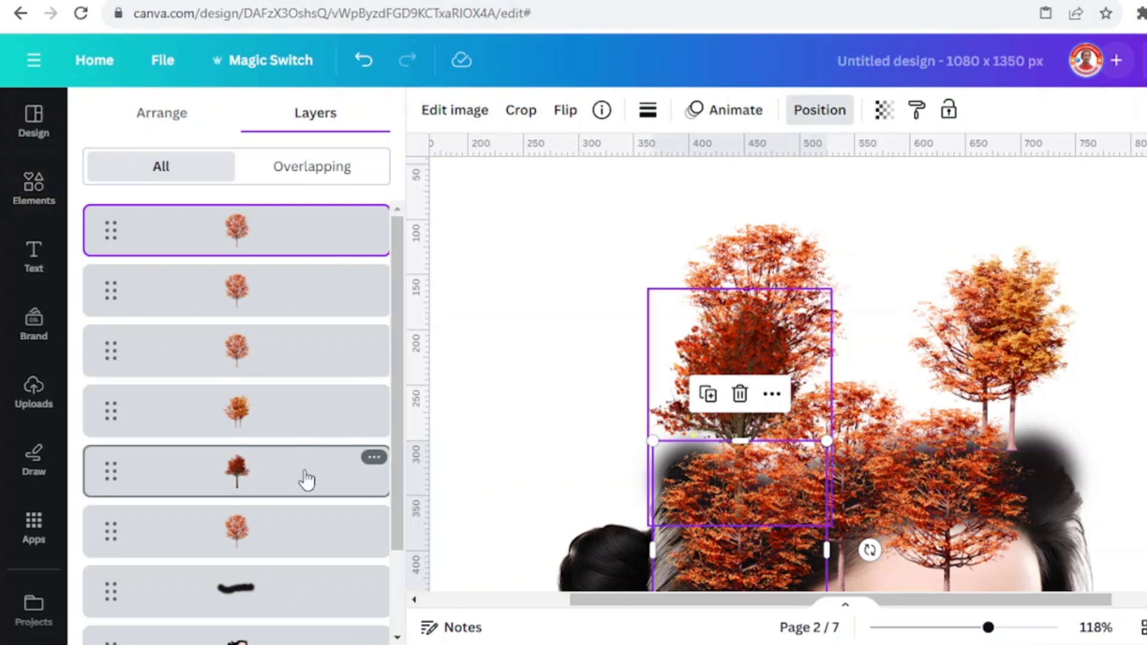
{"action": "left_click_drag", "start_coordinate": [295, 468], "coordinate": [289, 231]}
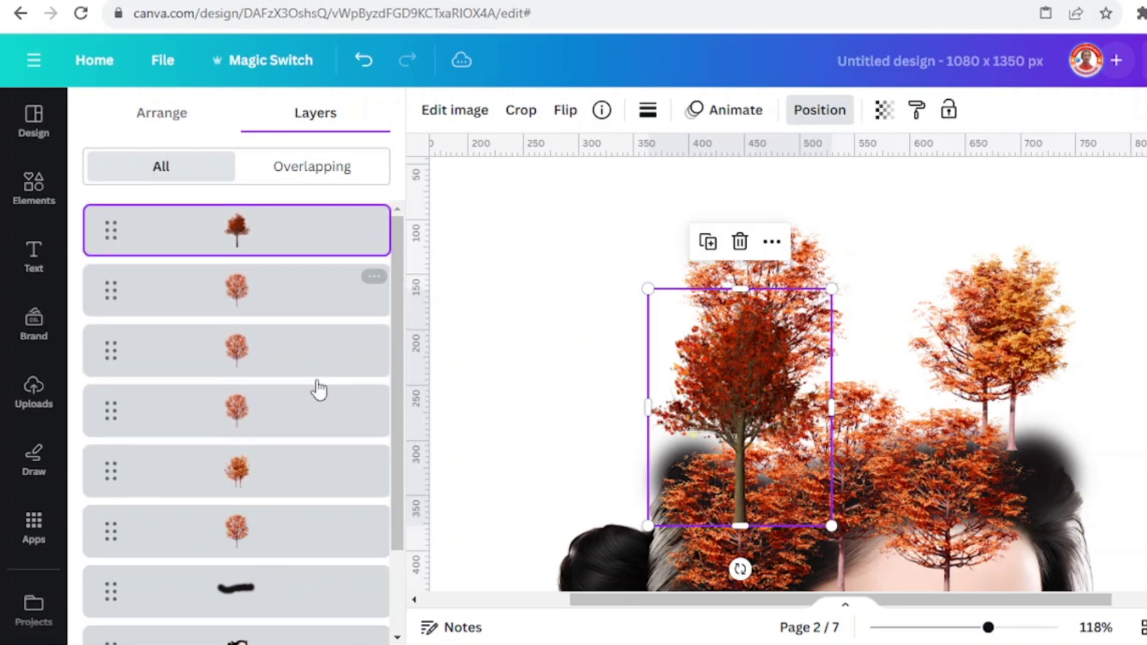
- Group the blurred black stroke with the woman's portrait and bring the group in front of all the trees
{"action": "scroll", "coordinate": [311, 475], "scroll_direction": "down", "scroll_amount": 2}
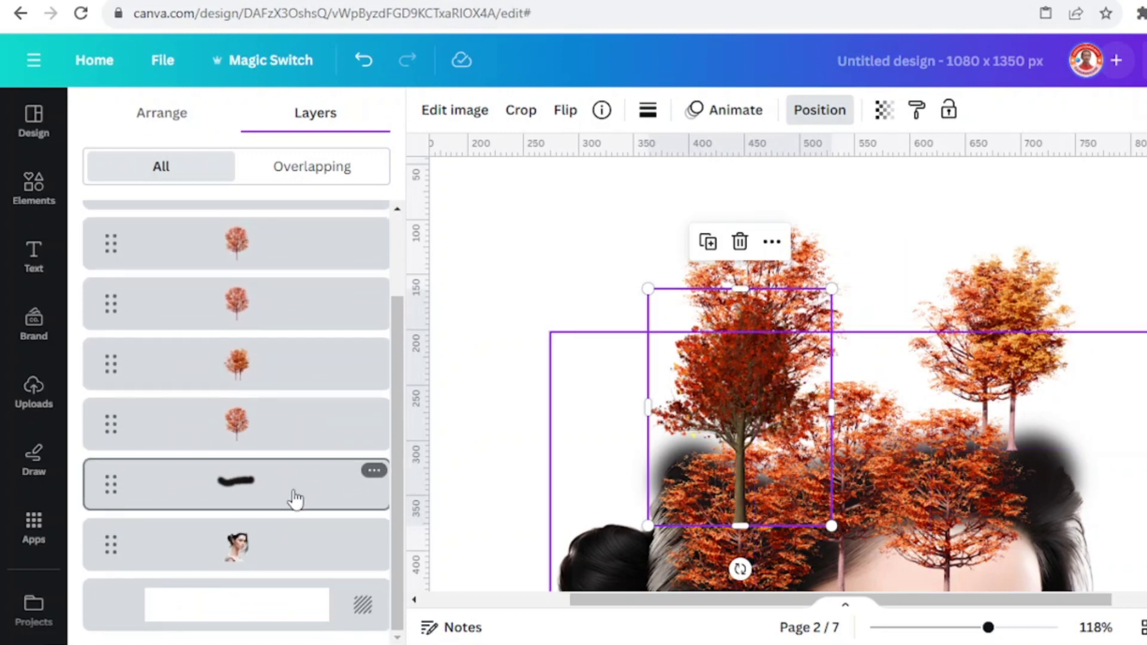
{"action": "left_click", "coordinate": [294, 500]}
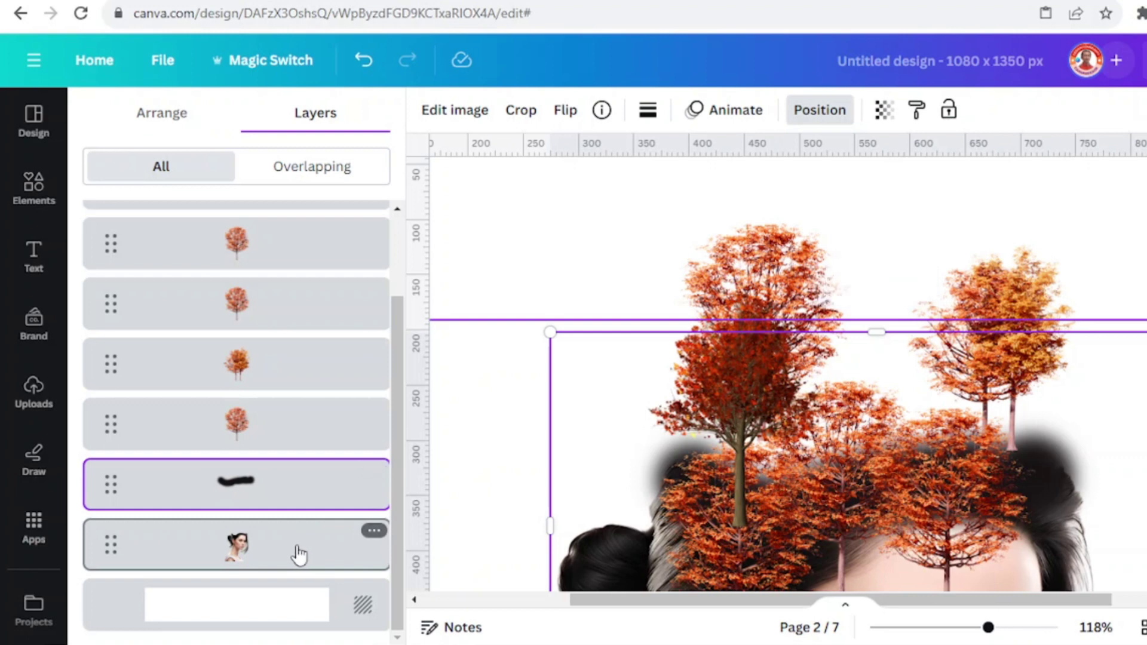
{"action": "left_click", "coordinate": [299, 555], "text": "shift"}
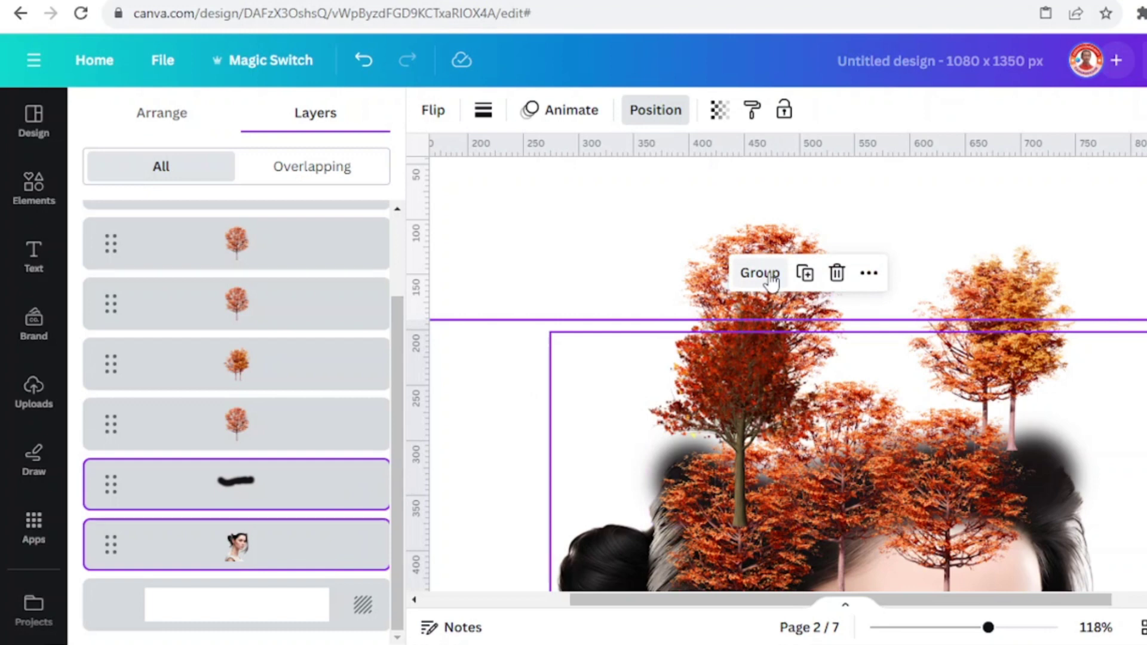
{"action": "left_click", "coordinate": [308, 490]}
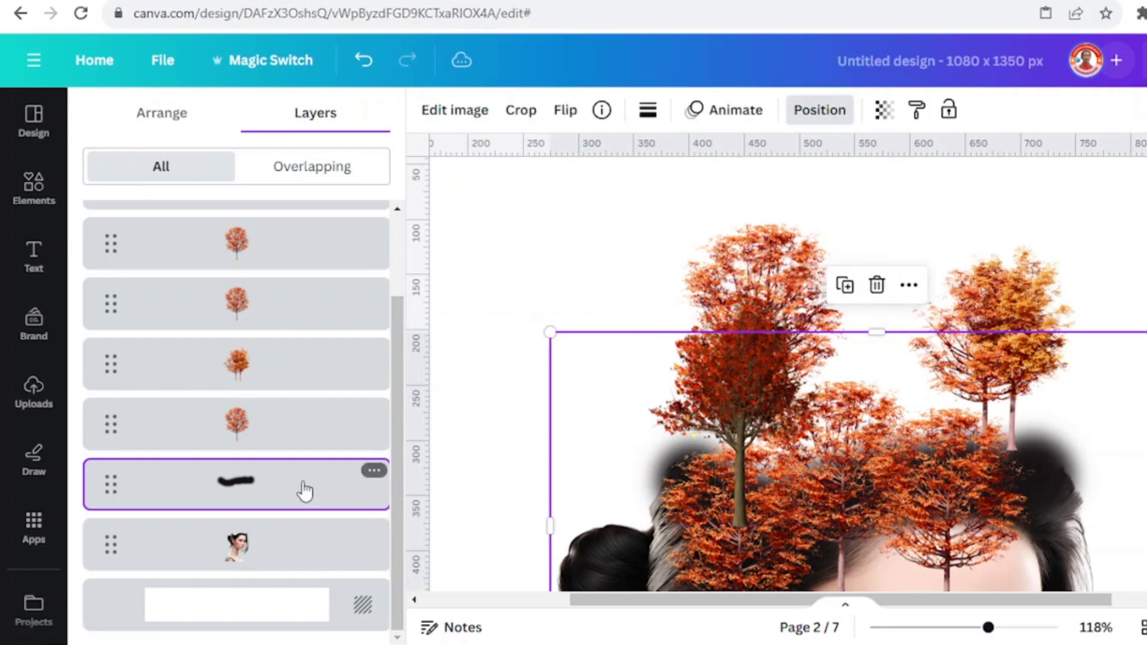
{"action": "left_click", "coordinate": [281, 559], "text": "shift"}
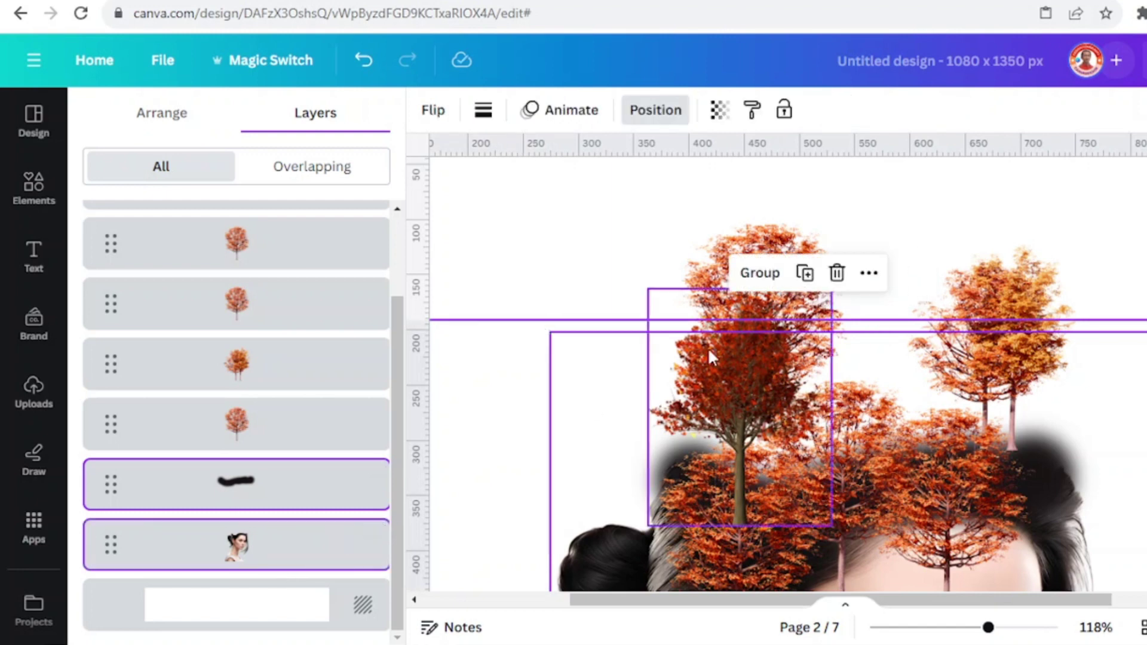
{"action": "left_click", "coordinate": [758, 276]}
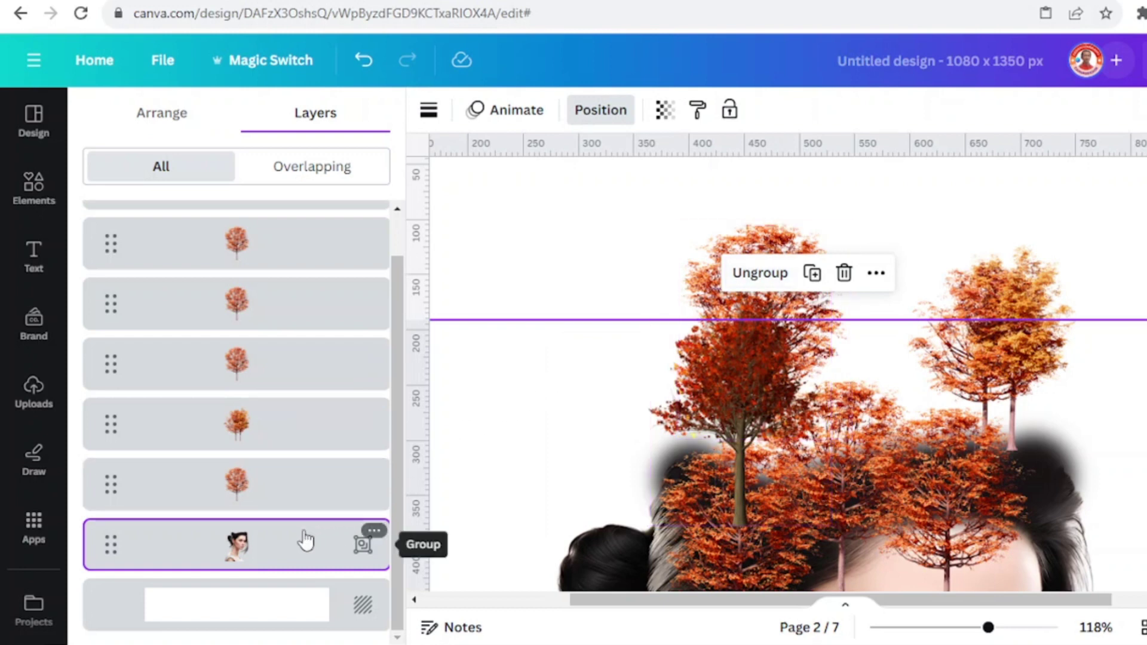
{"action": "scroll", "coordinate": [309, 411], "scroll_direction": "up", "scroll_amount": 1}
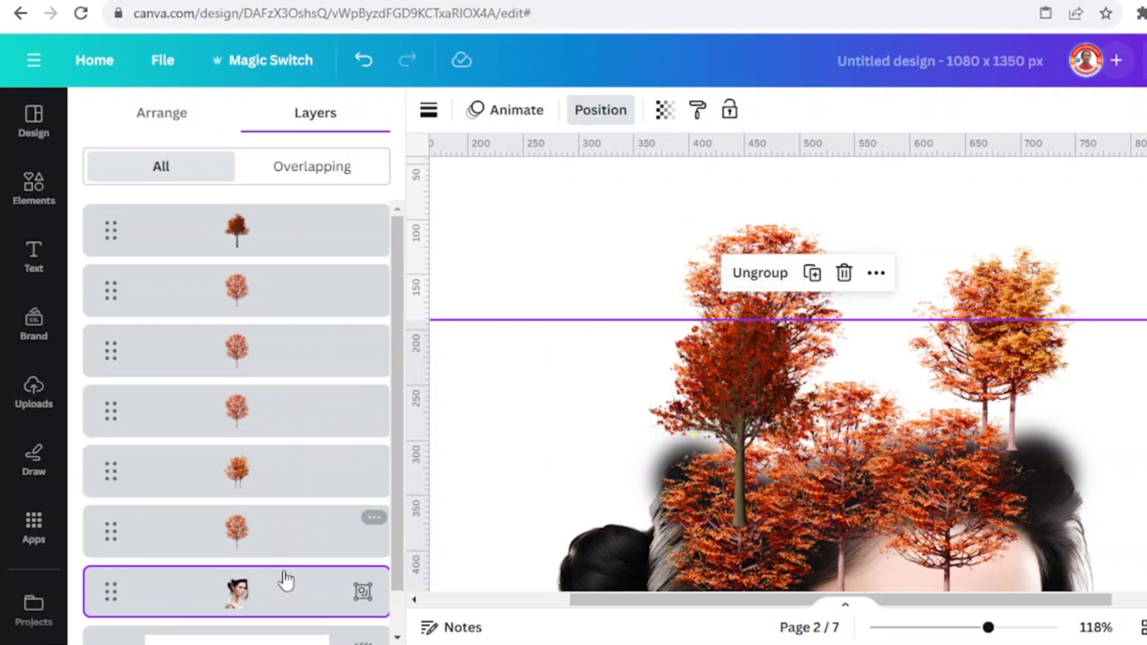
{"action": "left_click_drag", "start_coordinate": [287, 600], "coordinate": [287, 229]}
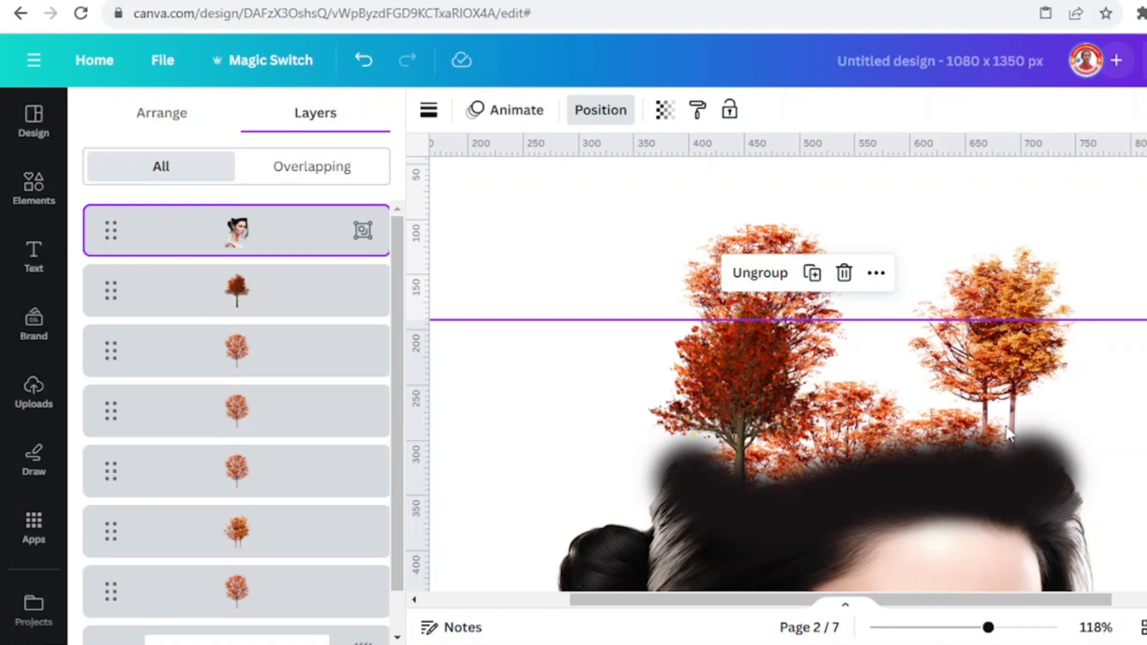
- Lower the tall orange tree and the red maple slightly so their trunks sink behind the dark edge of the head
{"action": "left_click", "coordinate": [743, 242]}
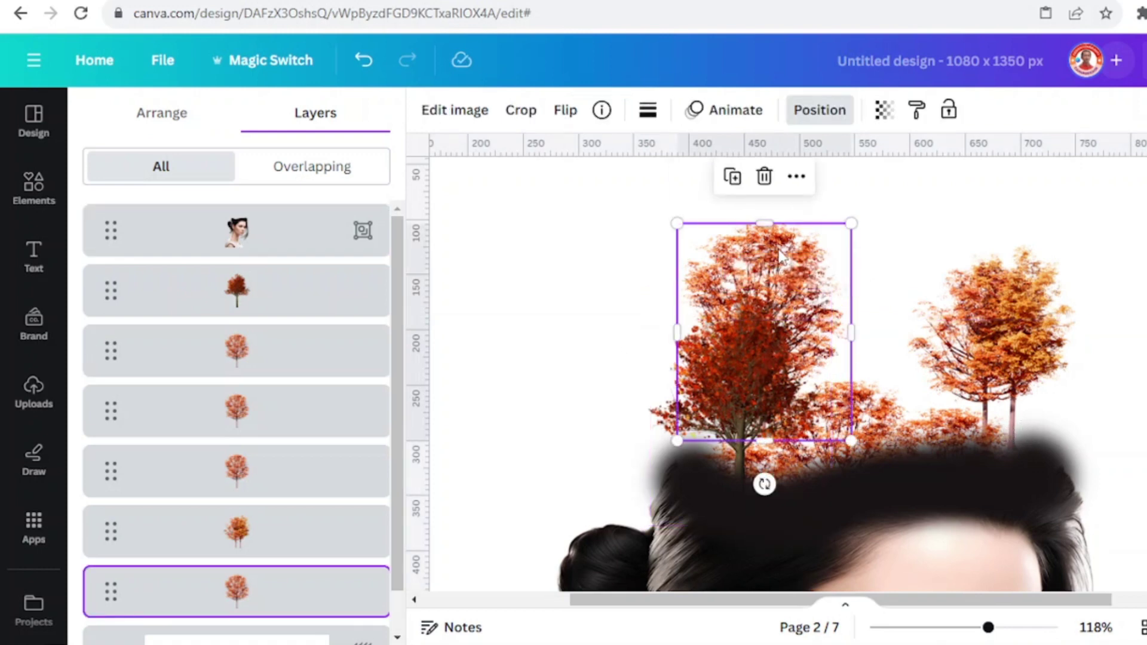
{"action": "left_click_drag", "start_coordinate": [780, 256], "coordinate": [777, 263]}
{"action": "left_click", "coordinate": [749, 326]}
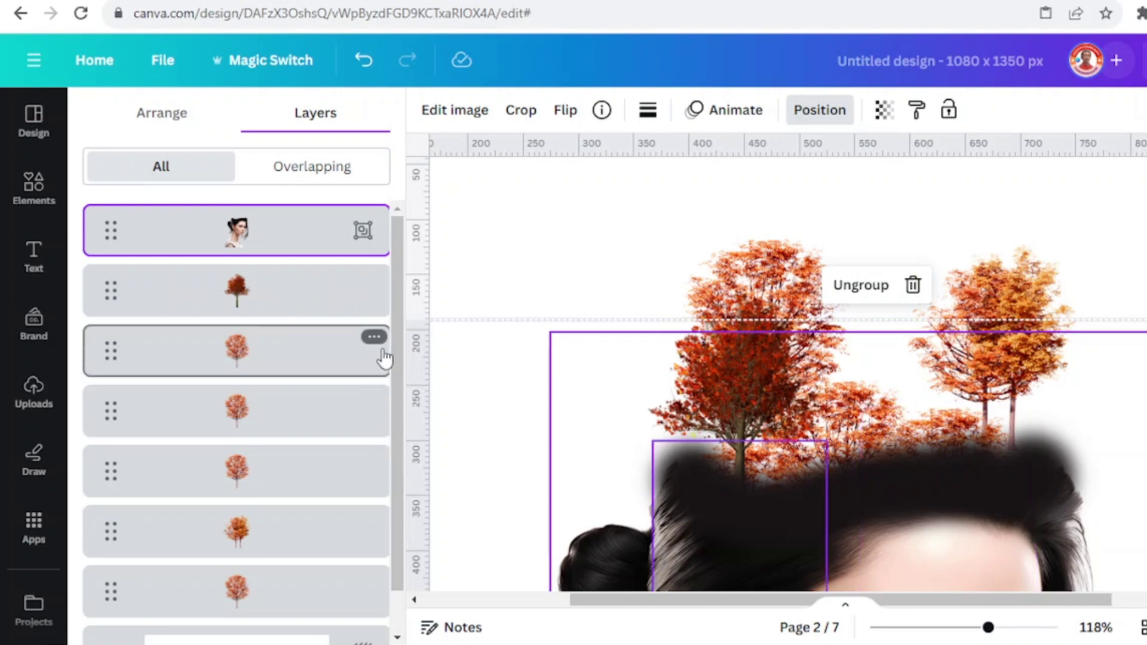
{"action": "left_click", "coordinate": [300, 300]}
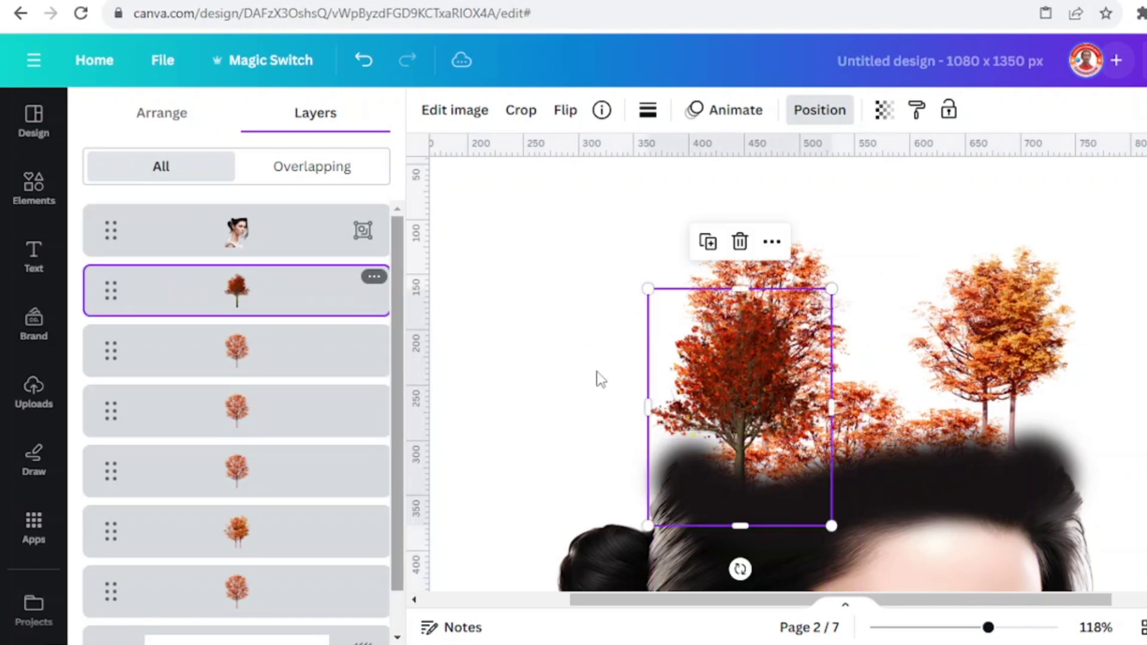
{"action": "left_click_drag", "start_coordinate": [705, 391], "coordinate": [693, 400]}
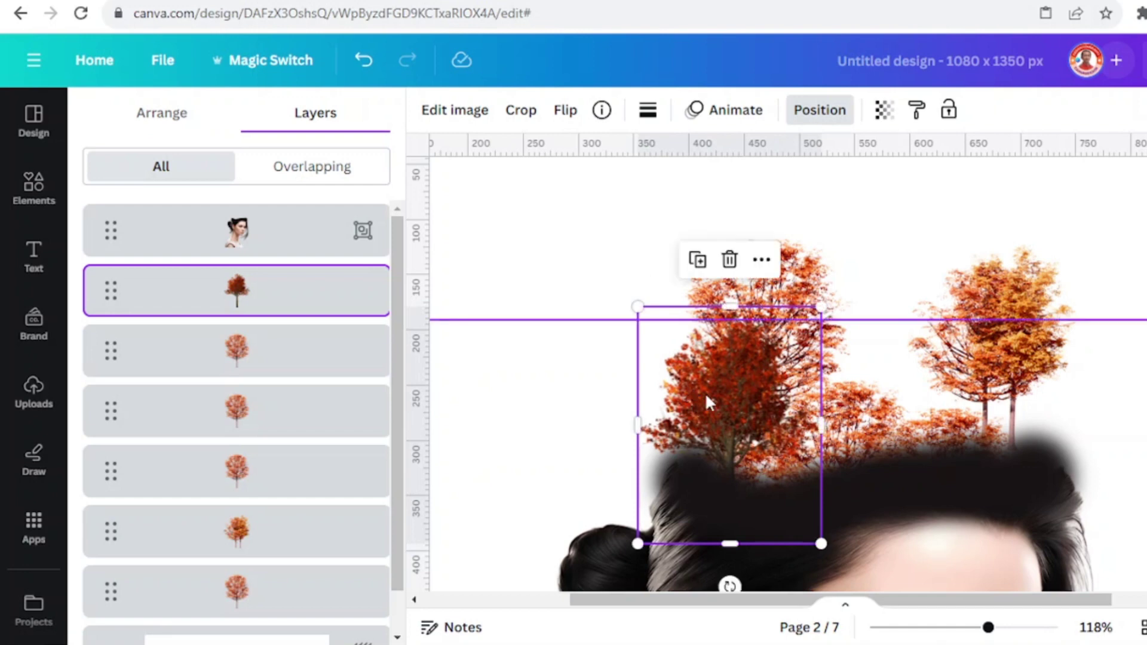
{"action": "left_click", "coordinate": [956, 629]}
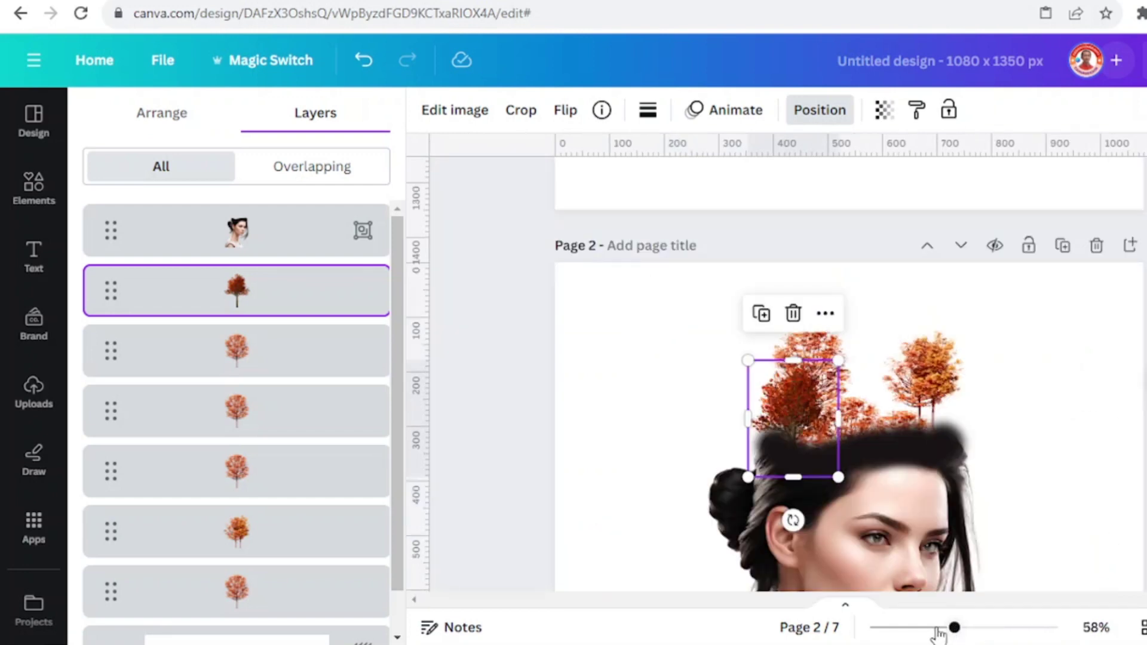
- Select the woman's portrait group together with all the trees and move them down to the lower edge of page 2
{"action": "left_click", "coordinate": [937, 628]}
{"action": "left_click", "coordinate": [915, 629]}
{"action": "scroll", "coordinate": [1023, 530], "scroll_direction": "down", "scroll_amount": 3}
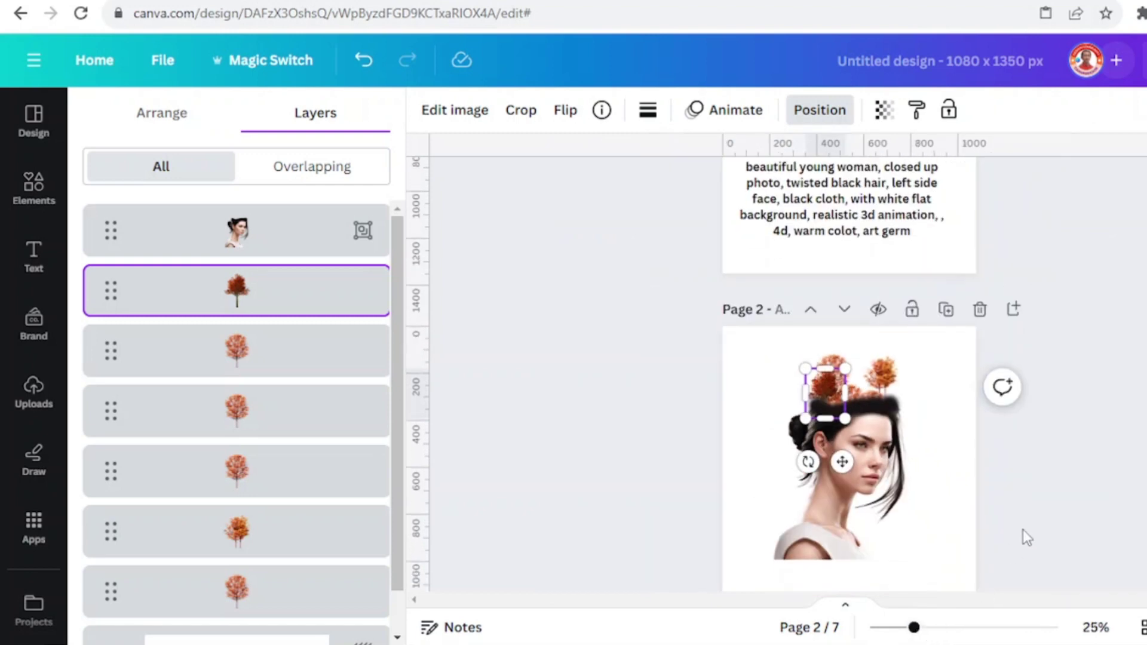
{"action": "left_click_drag", "start_coordinate": [686, 281], "coordinate": [1064, 541]}
{"action": "left_click_drag", "start_coordinate": [904, 384], "coordinate": [889, 408]}
{"action": "left_click_drag", "start_coordinate": [885, 440], "coordinate": [847, 515]}
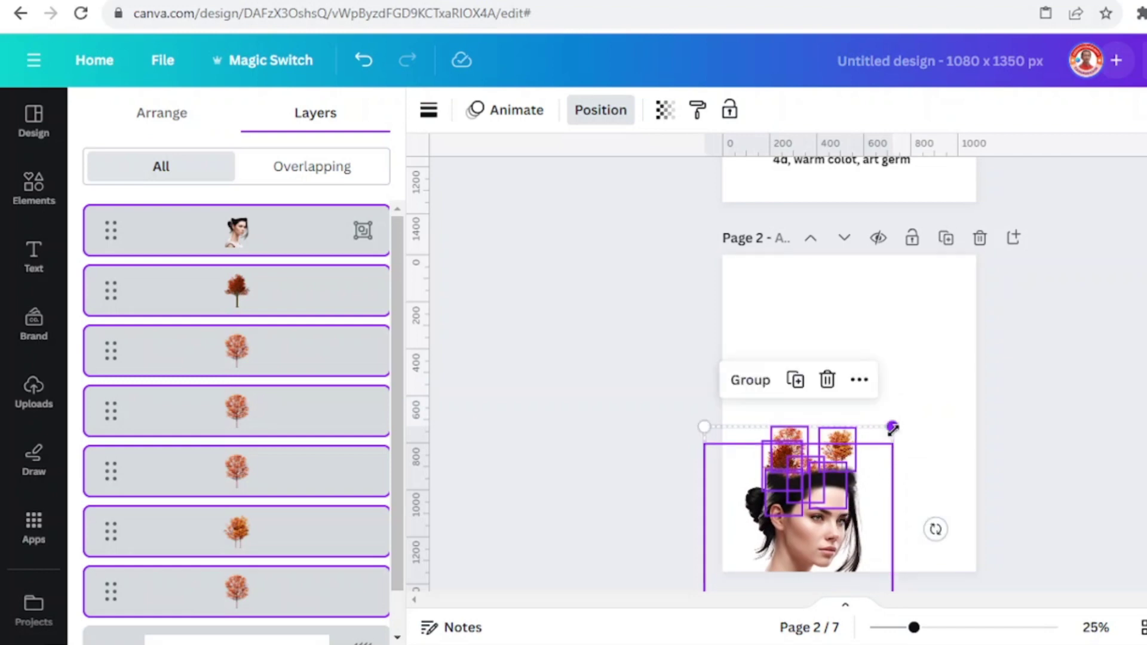
- Enlarge the selected portrait and trees until the woman fills the page's width, and centre them against its lower edge
{"action": "left_click_drag", "start_coordinate": [892, 429], "coordinate": [1027, 300]}
{"action": "left_click_drag", "start_coordinate": [934, 366], "coordinate": [896, 399]}
{"action": "left_click_drag", "start_coordinate": [980, 328], "coordinate": [981, 325]}
{"action": "left_click_drag", "start_coordinate": [878, 462], "coordinate": [890, 462]}
{"action": "key", "text": "Escape"}
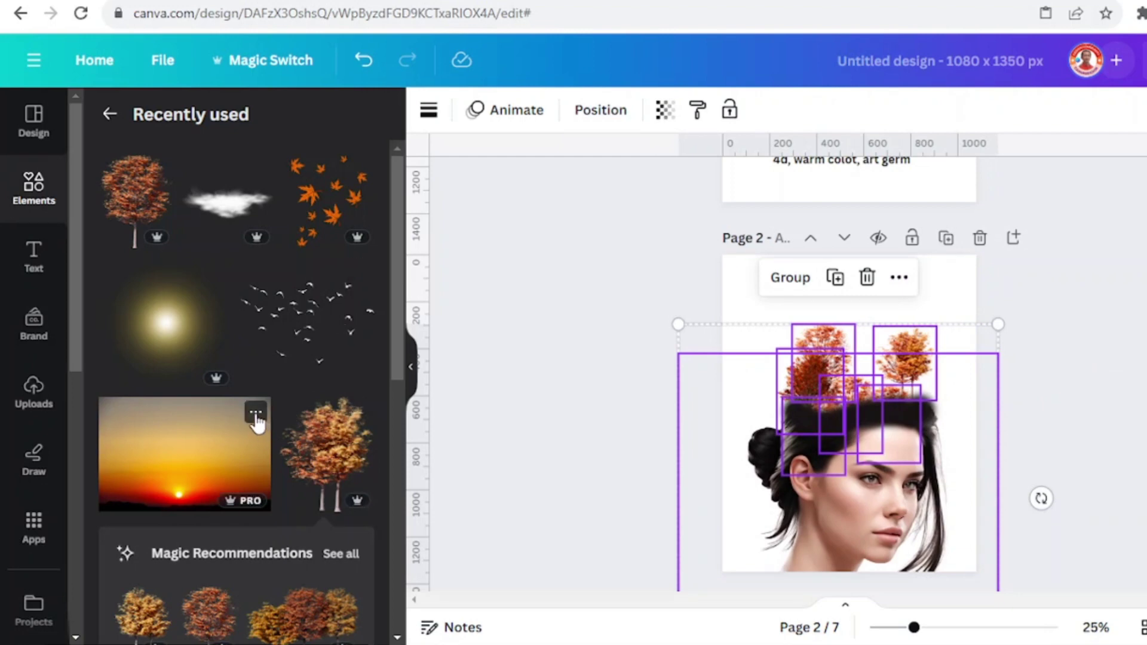
- Add the "Golden sunrise" photo from the recently used elements and set it as the page background
{"action": "left_click", "coordinate": [253, 411]}
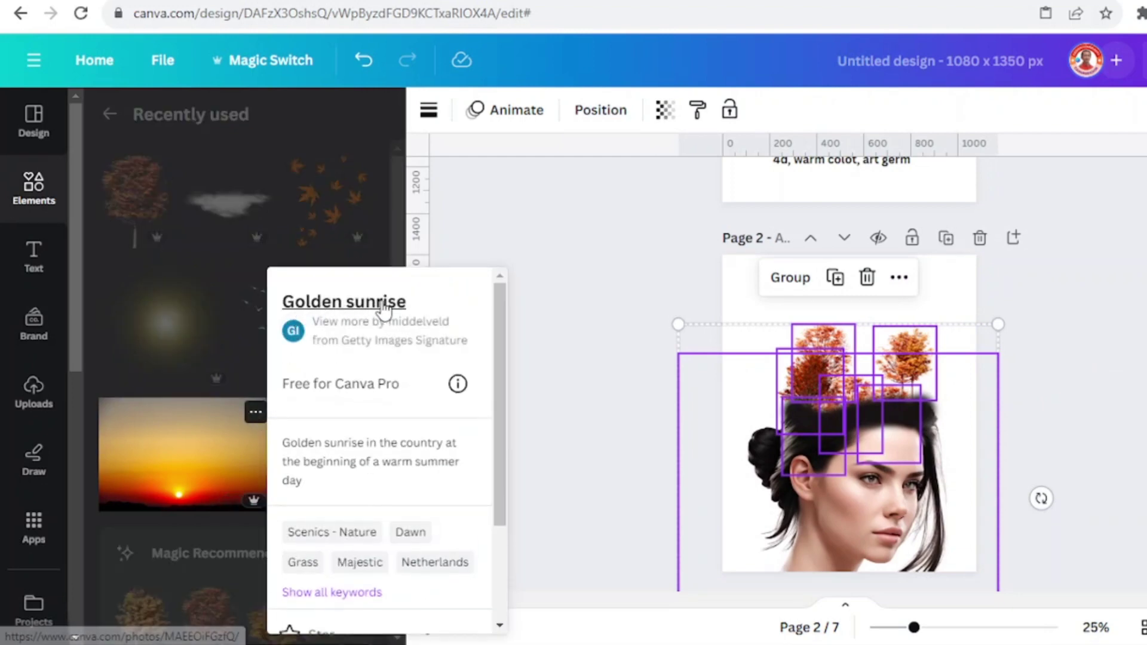
{"action": "left_click", "coordinate": [182, 449]}
{"action": "left_click", "coordinate": [222, 452]}
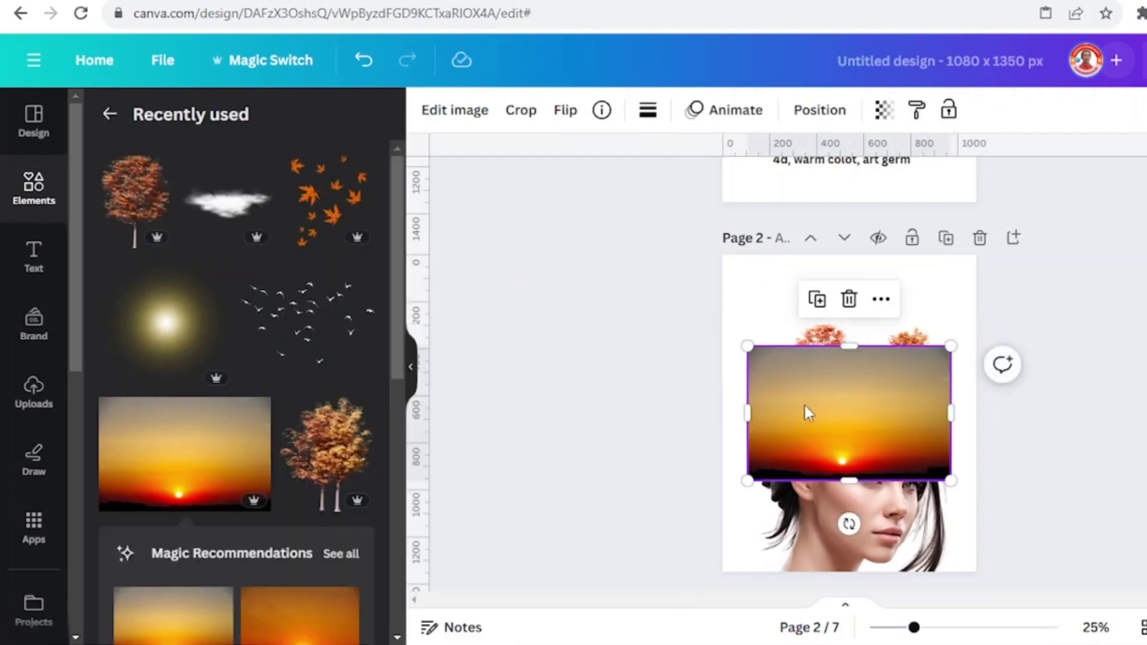
{"action": "right_click", "coordinate": [837, 401]}
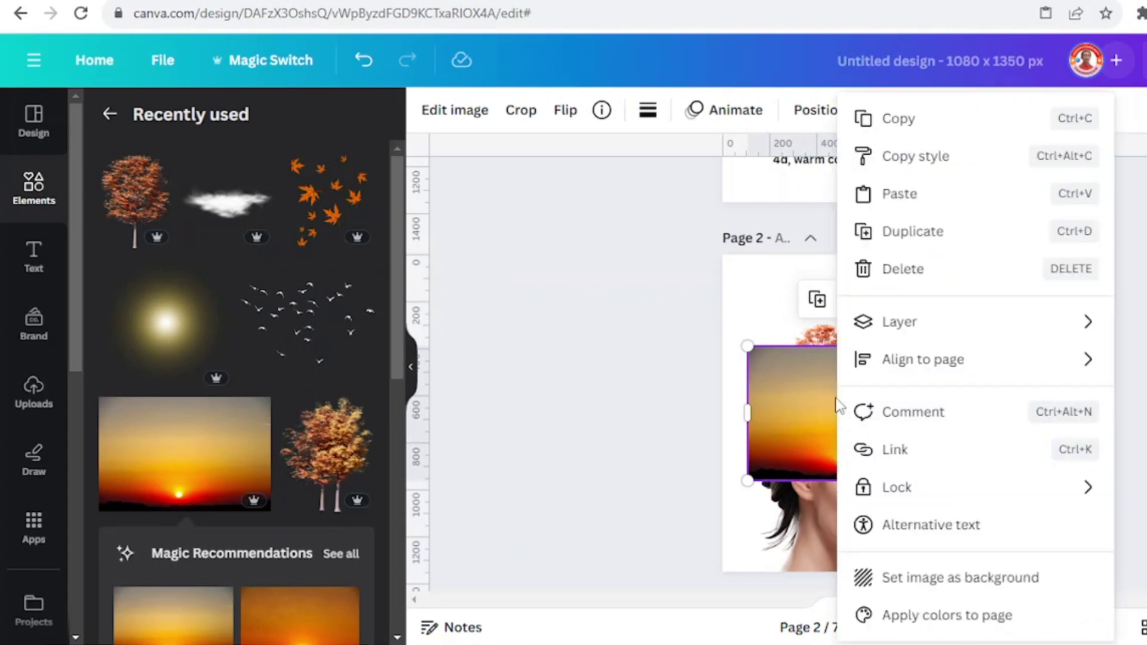
{"action": "left_click", "coordinate": [972, 585]}
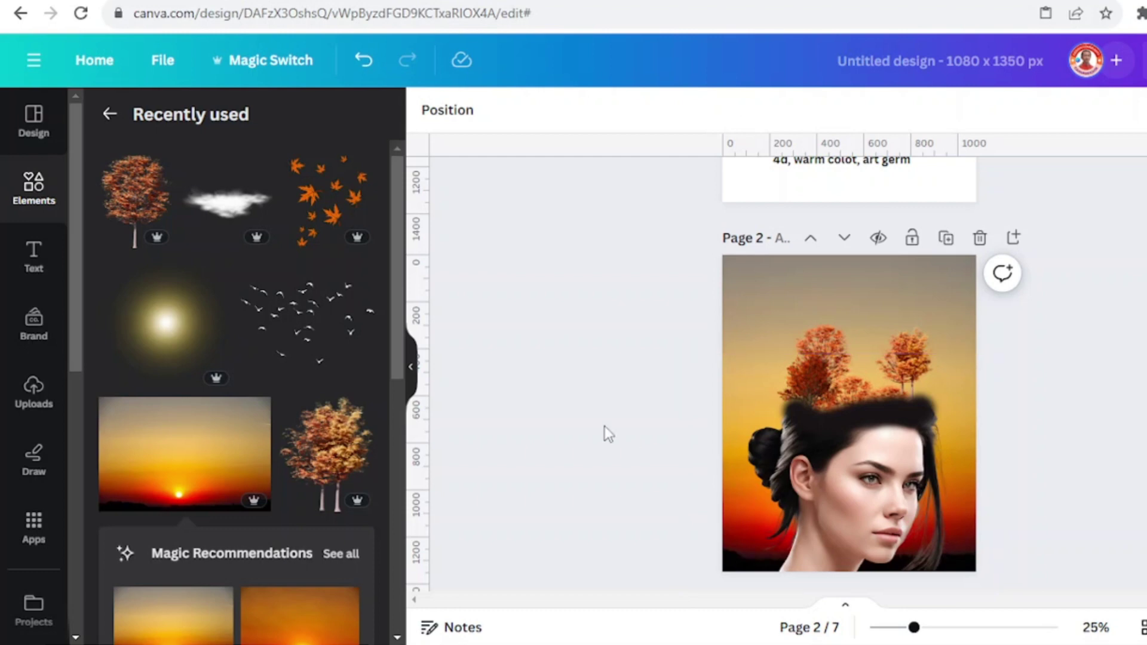
- Add the "Silhouette of a Flock of Birds" graphic, shrink it slightly and place it in the sky just above the trees
{"action": "left_click", "coordinate": [359, 270]}
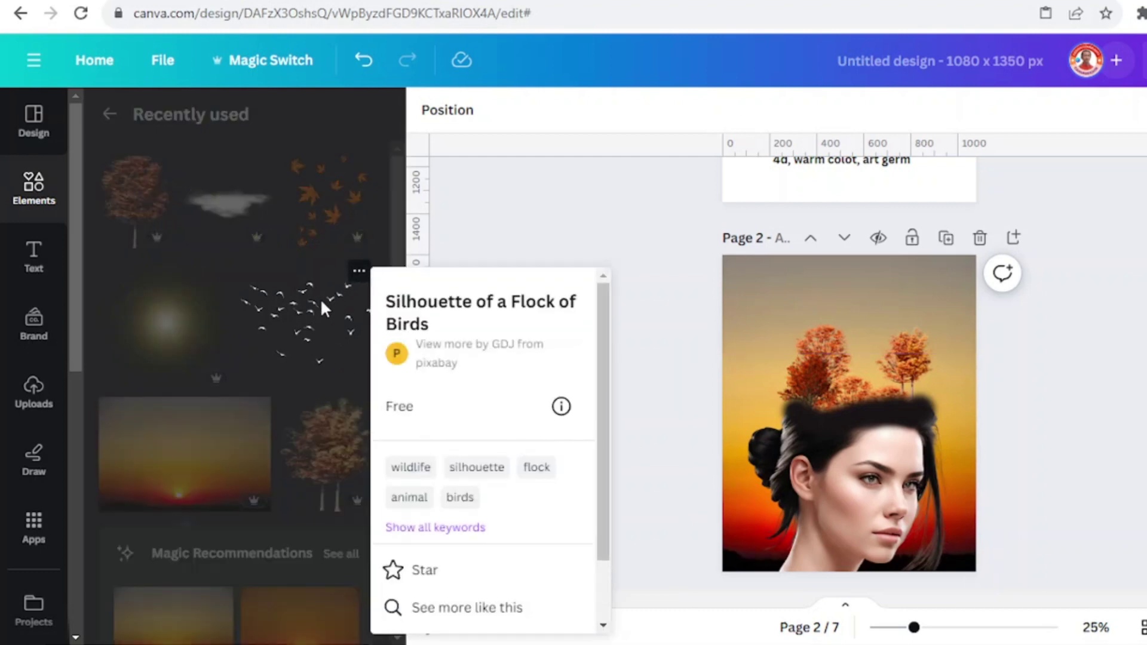
{"action": "left_click", "coordinate": [310, 321]}
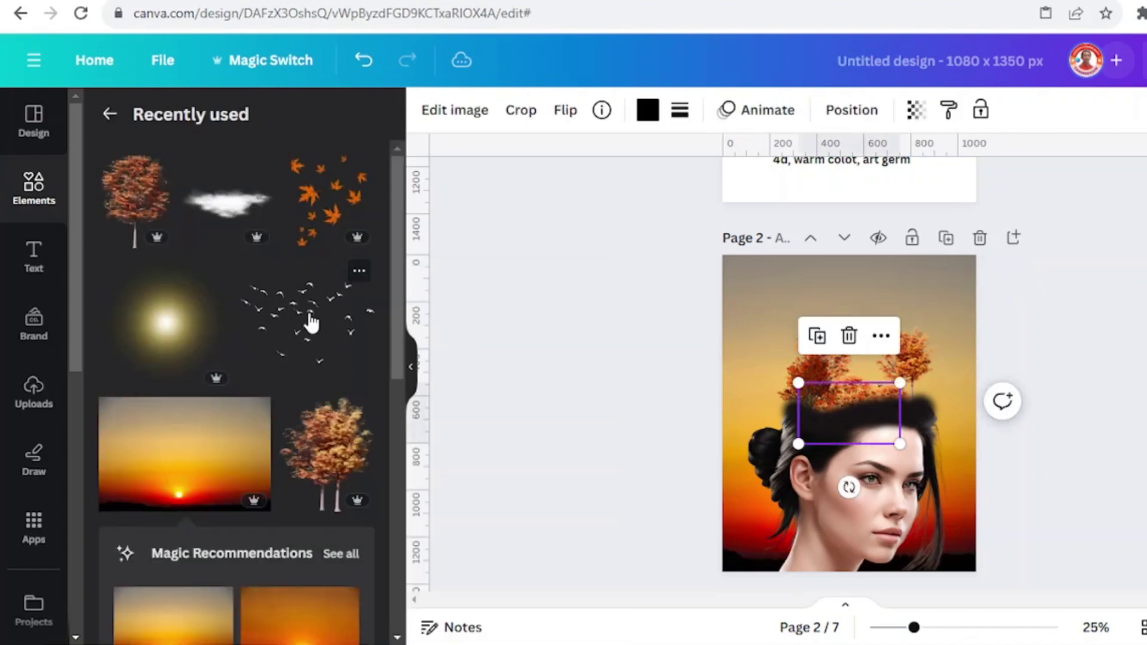
{"action": "left_click_drag", "start_coordinate": [851, 417], "coordinate": [873, 327]}
{"action": "left_click_drag", "start_coordinate": [922, 291], "coordinate": [892, 306]}
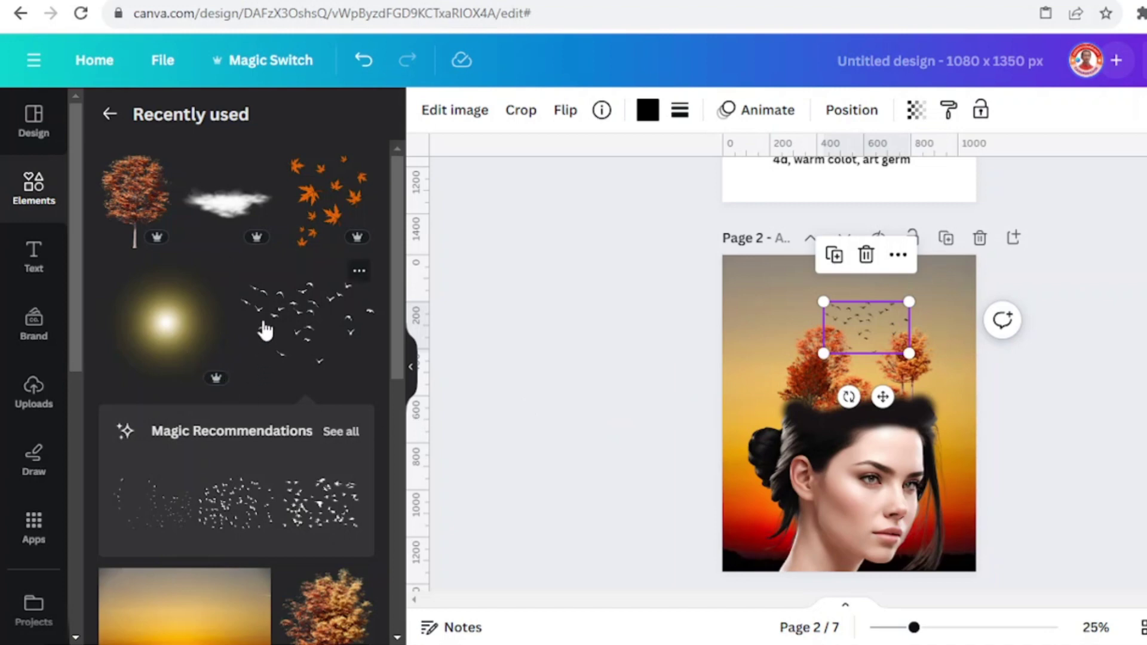
- Add the white fog image from the recently used elements and set its blur to 19
{"action": "left_click", "coordinate": [258, 171]}
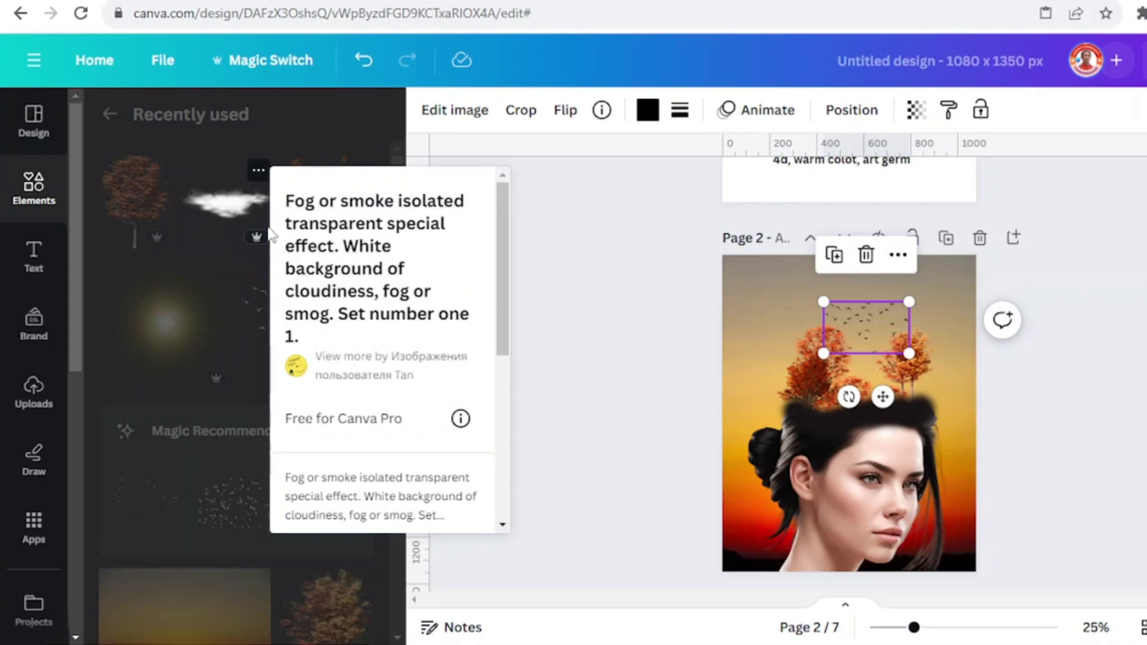
{"action": "left_click", "coordinate": [237, 212]}
{"action": "left_click", "coordinate": [238, 212]}
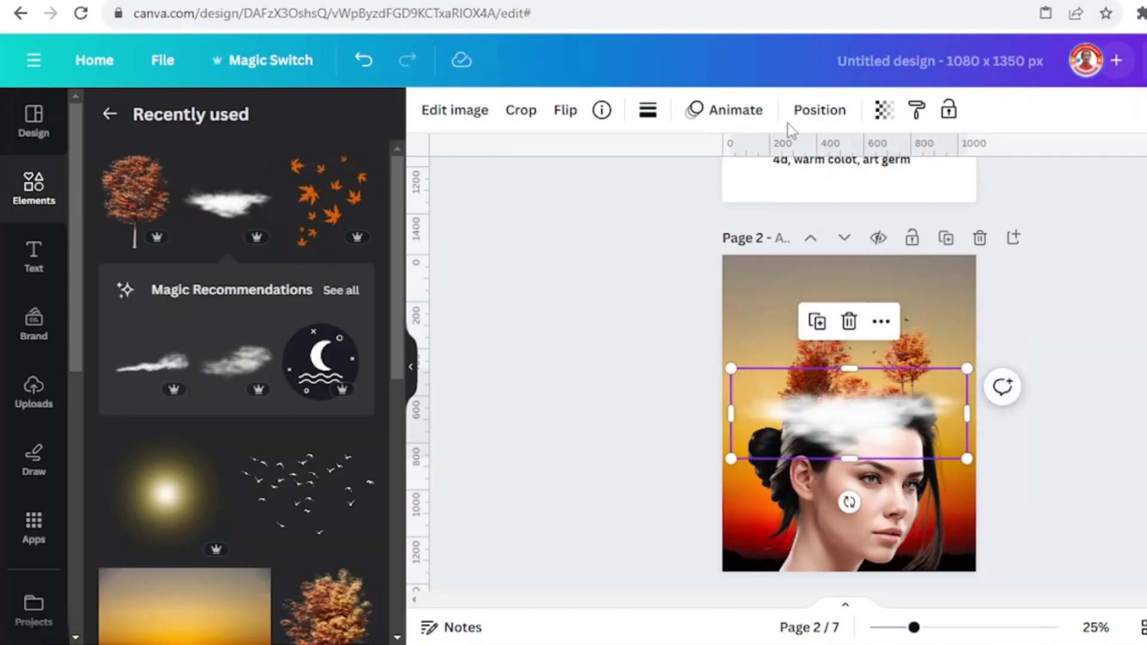
{"action": "left_click", "coordinate": [473, 115]}
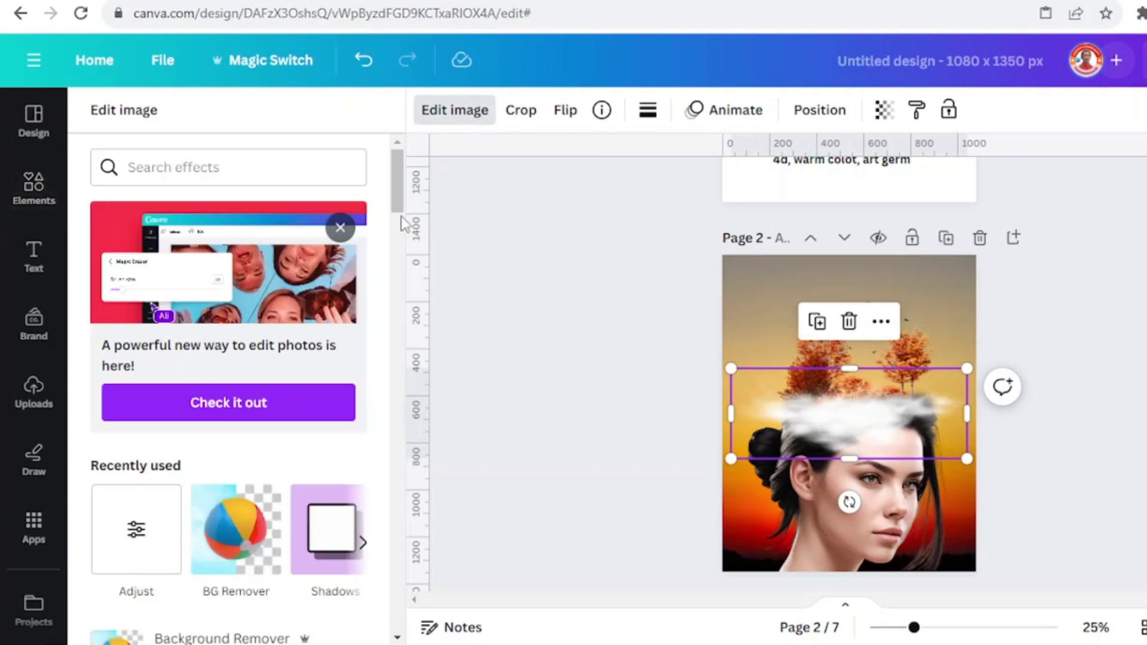
{"action": "left_click", "coordinate": [136, 534]}
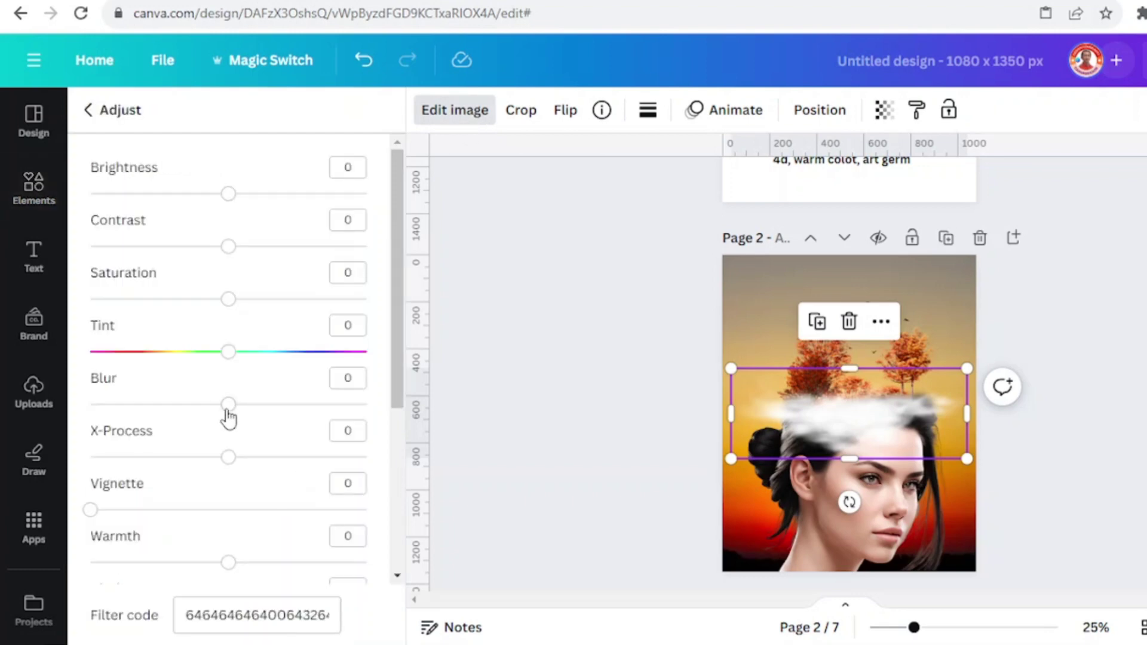
{"action": "left_click_drag", "start_coordinate": [227, 411], "coordinate": [255, 405]}
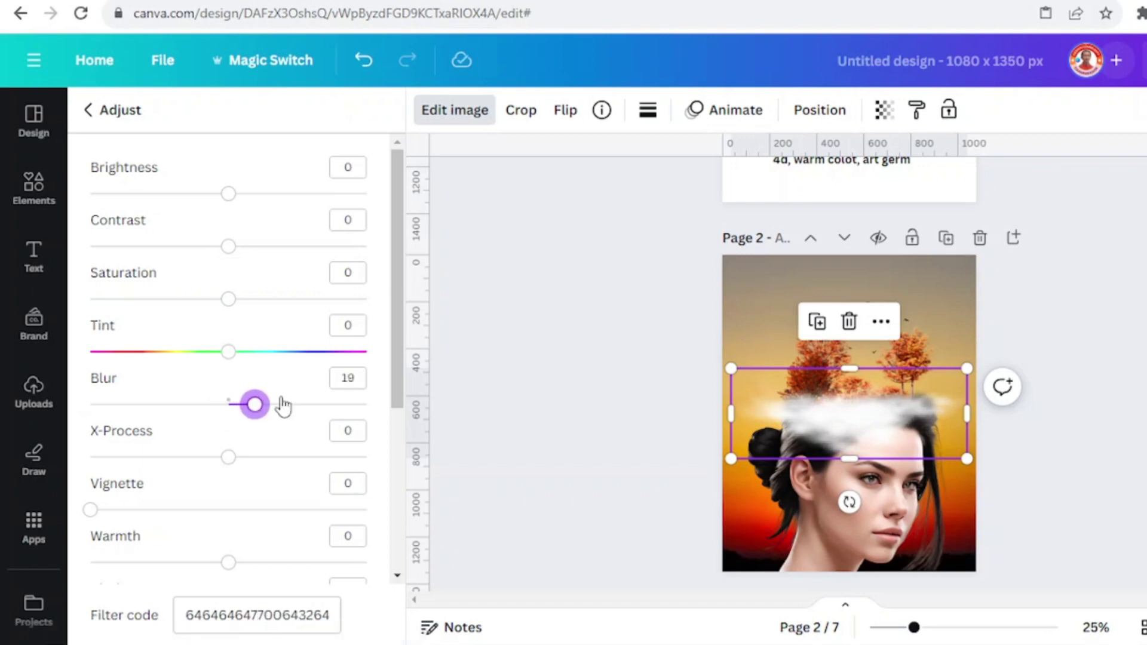
- Make the fog more transparent and shift it partly off the page's left edge, beside the hair bun
{"action": "left_click", "coordinate": [884, 110]}
{"action": "left_click_drag", "start_coordinate": [856, 191], "coordinate": [815, 190]}
{"action": "left_click_drag", "start_coordinate": [861, 428], "coordinate": [750, 429]}
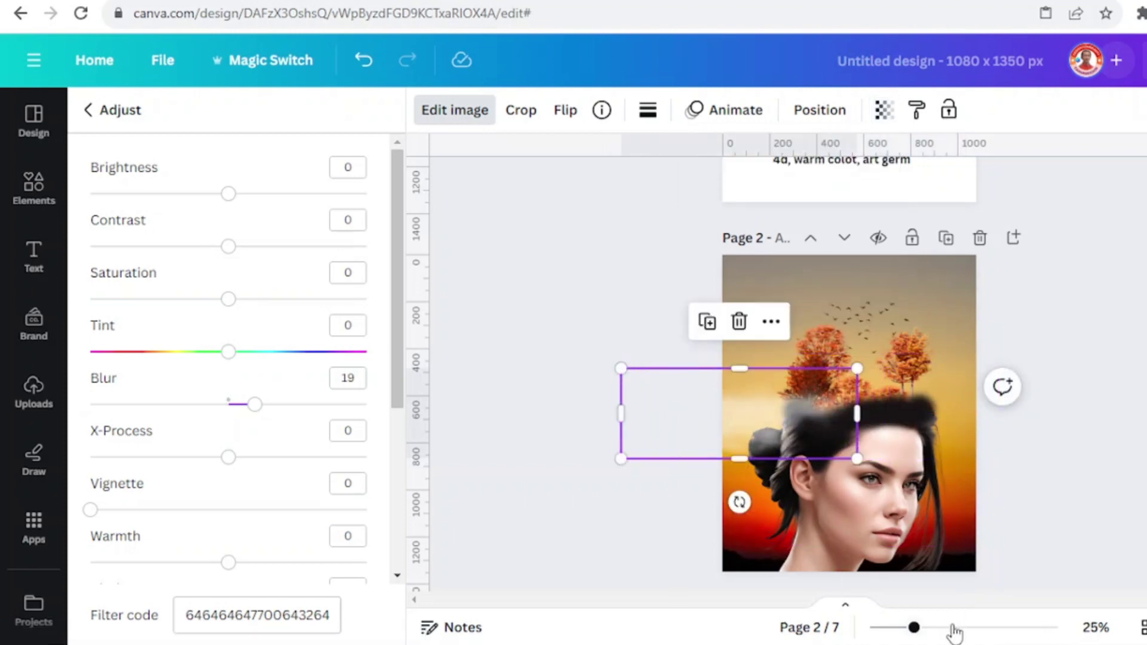
- Set the fog's blur to 40 and move it up over the base of the left trees
{"action": "left_click", "coordinate": [953, 627]}
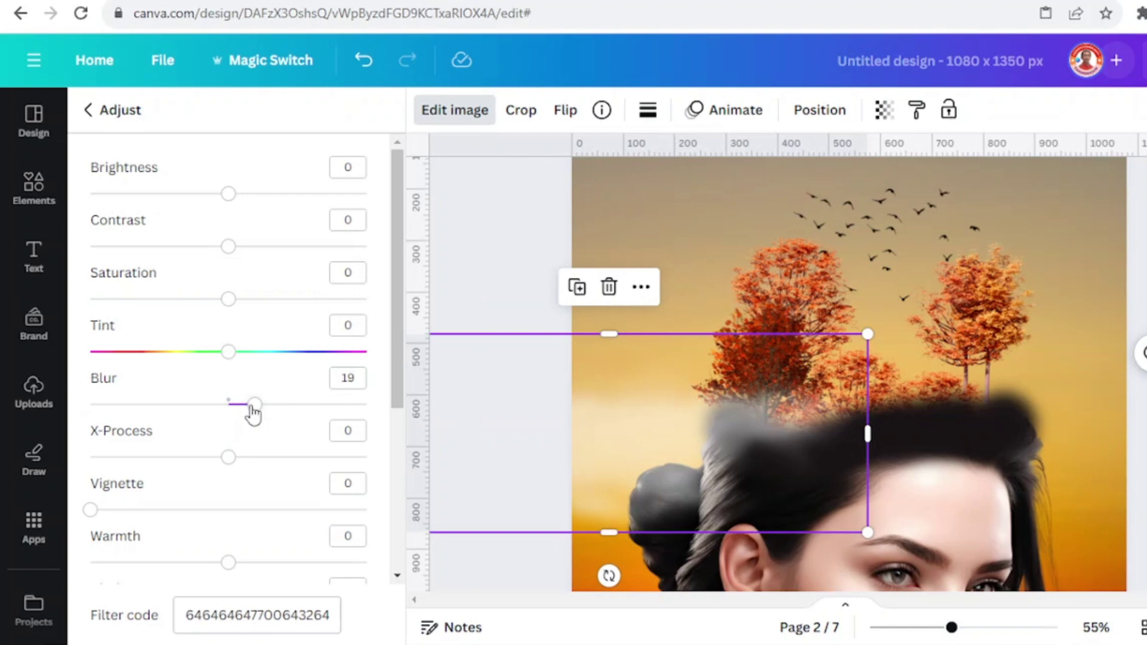
{"action": "left_click_drag", "start_coordinate": [253, 412], "coordinate": [287, 415]}
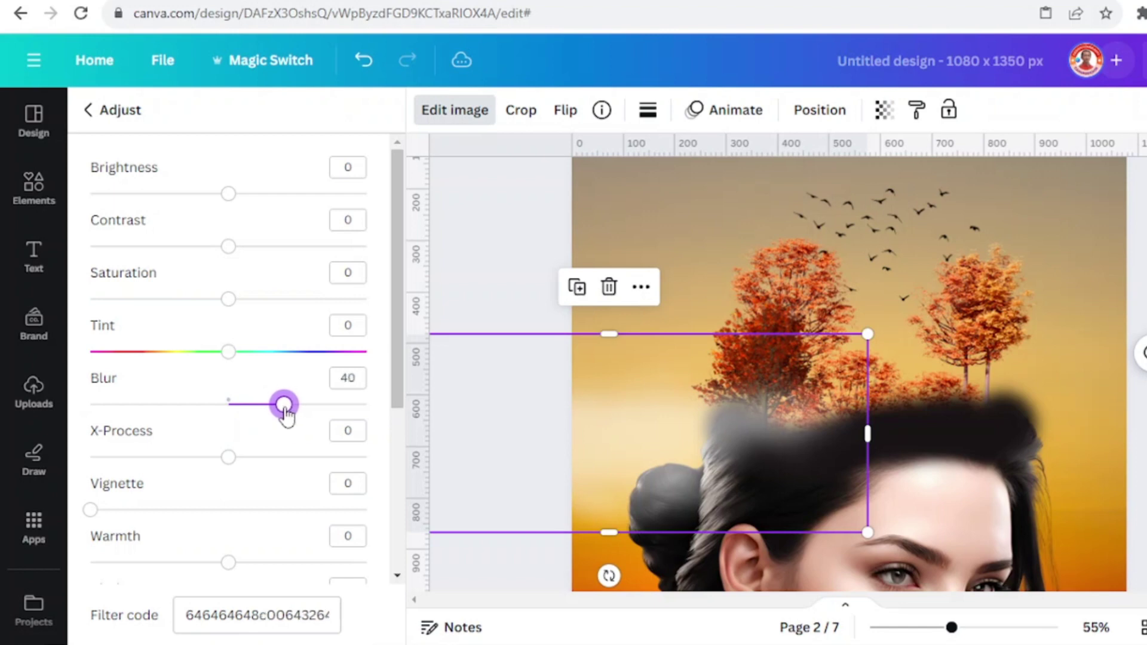
{"action": "left_click", "coordinate": [923, 630]}
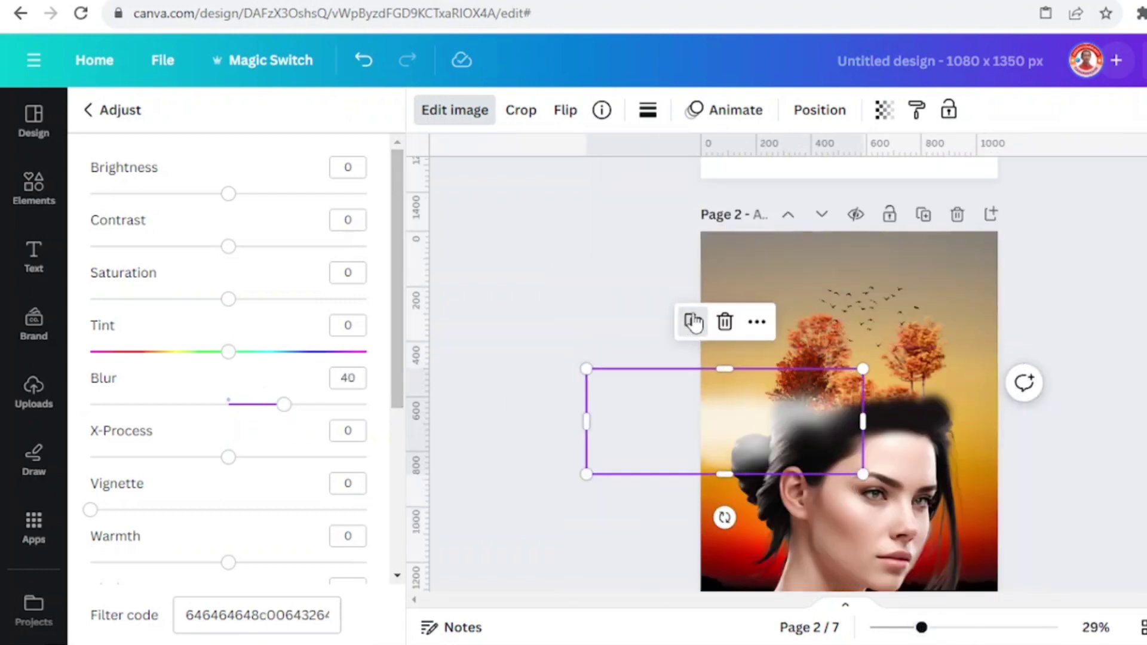
{"action": "left_click_drag", "start_coordinate": [751, 435], "coordinate": [791, 399]}
{"action": "scroll", "coordinate": [795, 390], "scroll_direction": "down", "scroll_amount": 2}
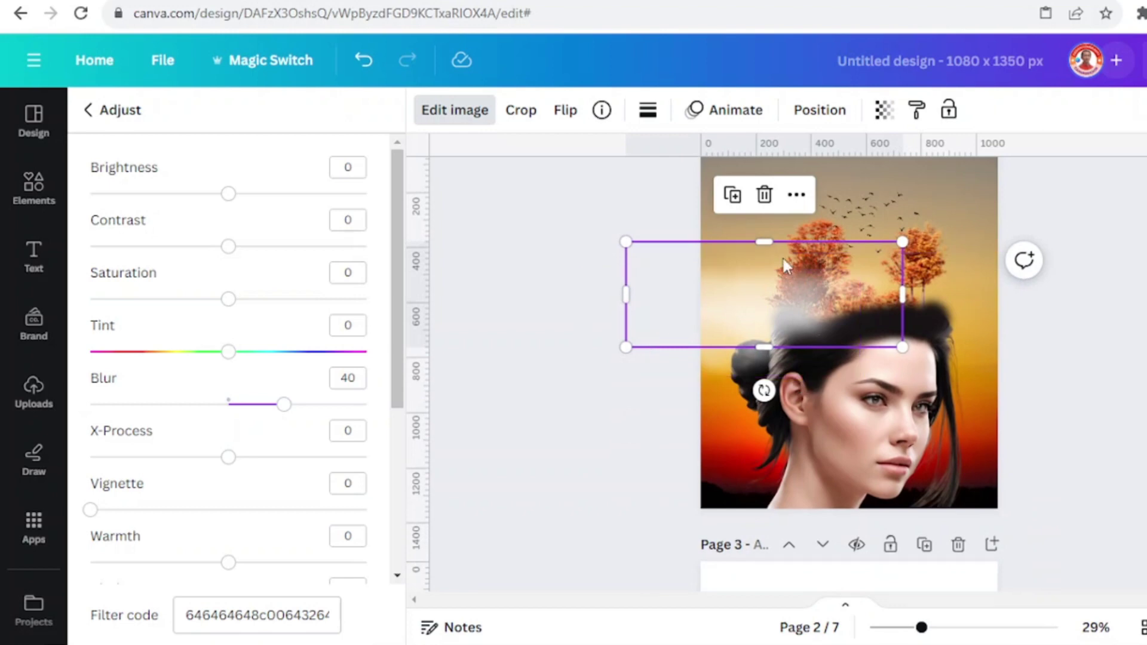
- Duplicate the fog, enlarge the copy beyond the page's width and place it along the lower edge over the shoulders
{"action": "left_click", "coordinate": [732, 195]}
{"action": "left_click_drag", "start_coordinate": [819, 315], "coordinate": [792, 568]}
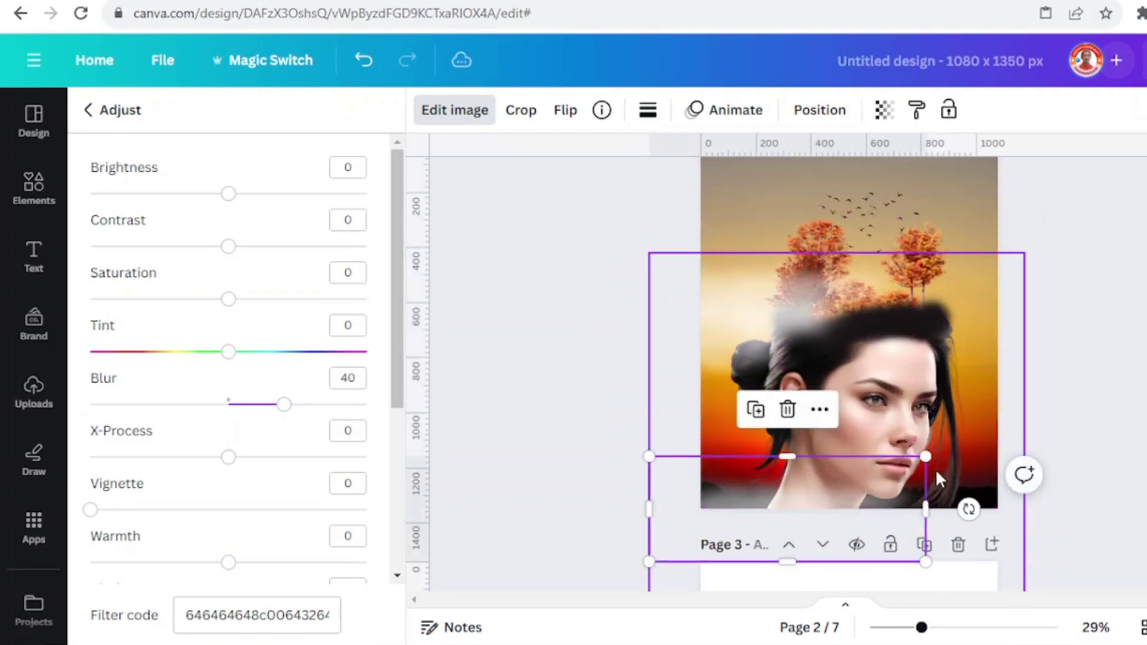
{"action": "left_click_drag", "start_coordinate": [925, 457], "coordinate": [1055, 404]}
{"action": "left_click_drag", "start_coordinate": [1000, 464], "coordinate": [968, 513]}
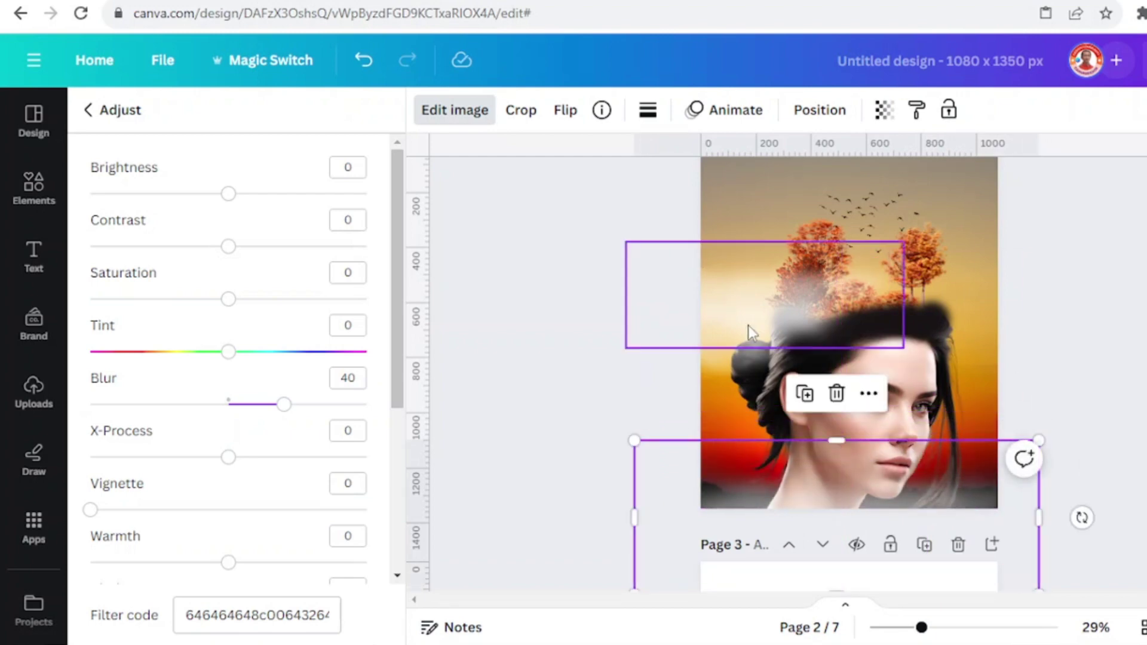
- Duplicate the enlarged fog and place the copy partly off the page's right edge, level with the trees
{"action": "left_click", "coordinate": [804, 393]}
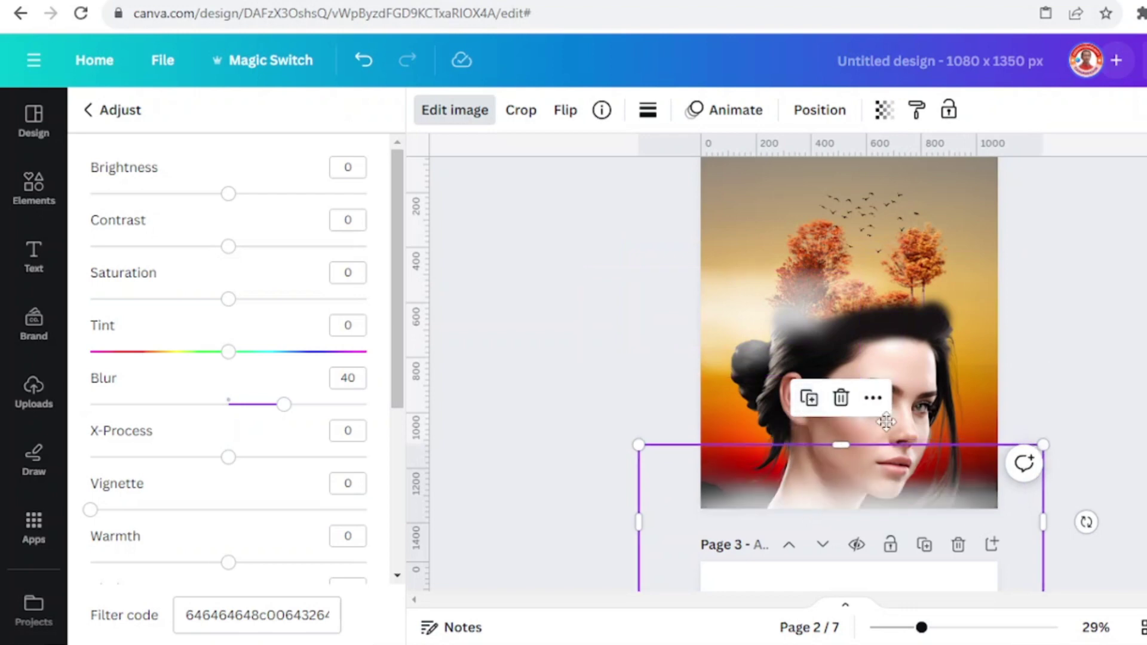
{"action": "left_click_drag", "start_coordinate": [815, 472], "coordinate": [1023, 250]}
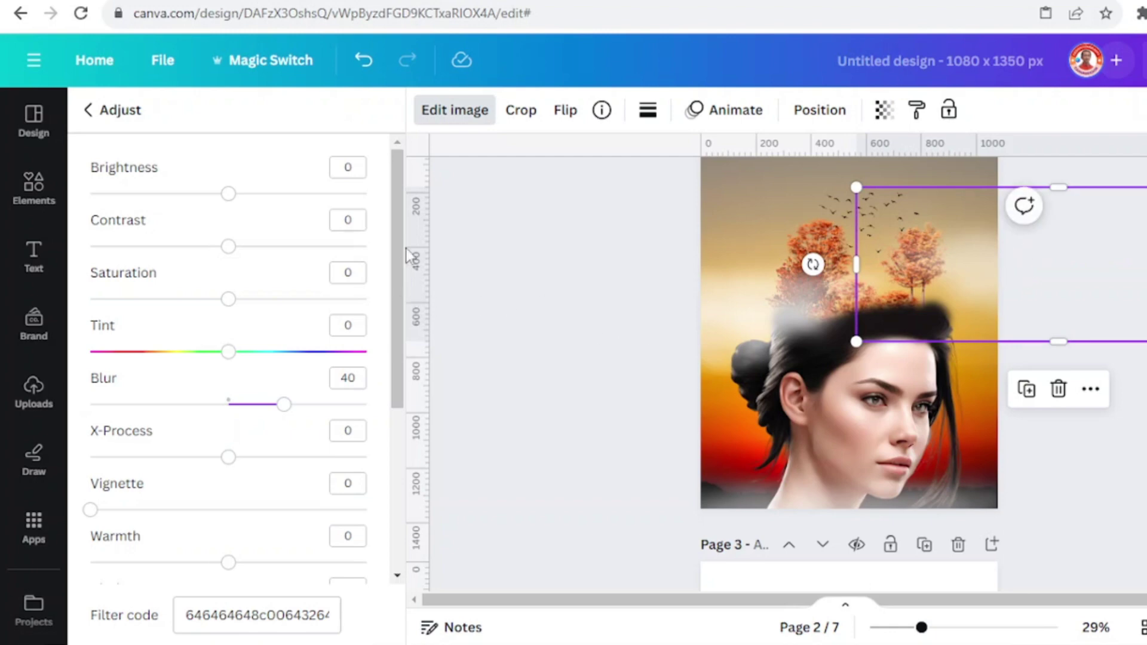
{"action": "key", "text": "Escape"}
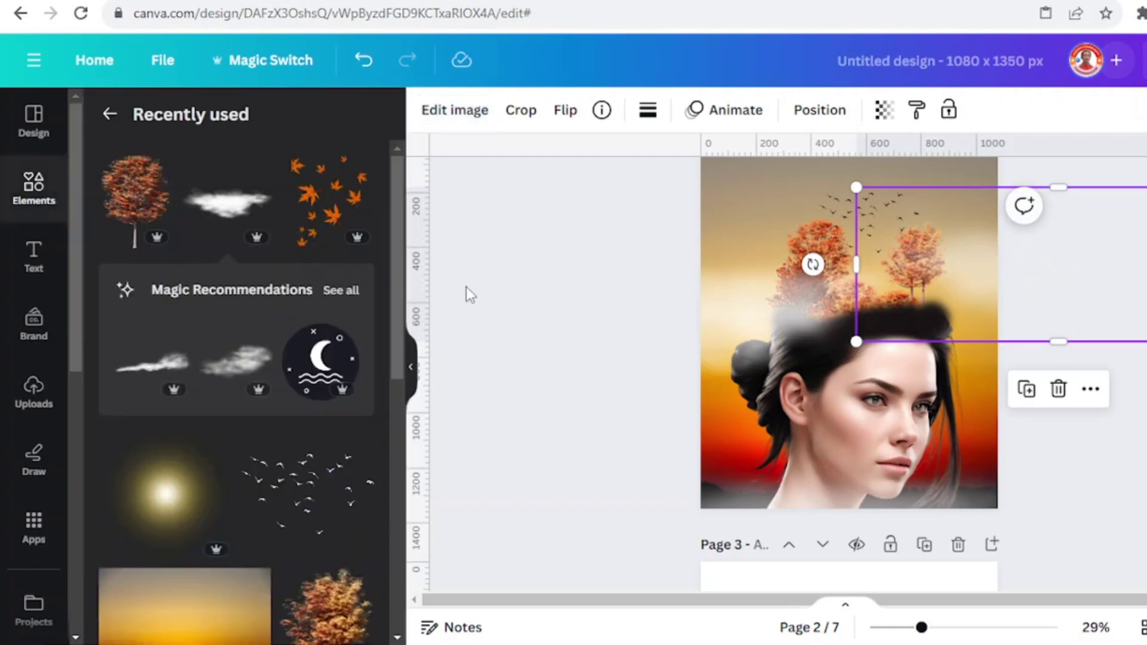
- Add the "Beautiful falling autumn brown leaves" graphic, shrink it and place it in the page's upper-right corner
{"action": "left_click", "coordinate": [359, 172]}
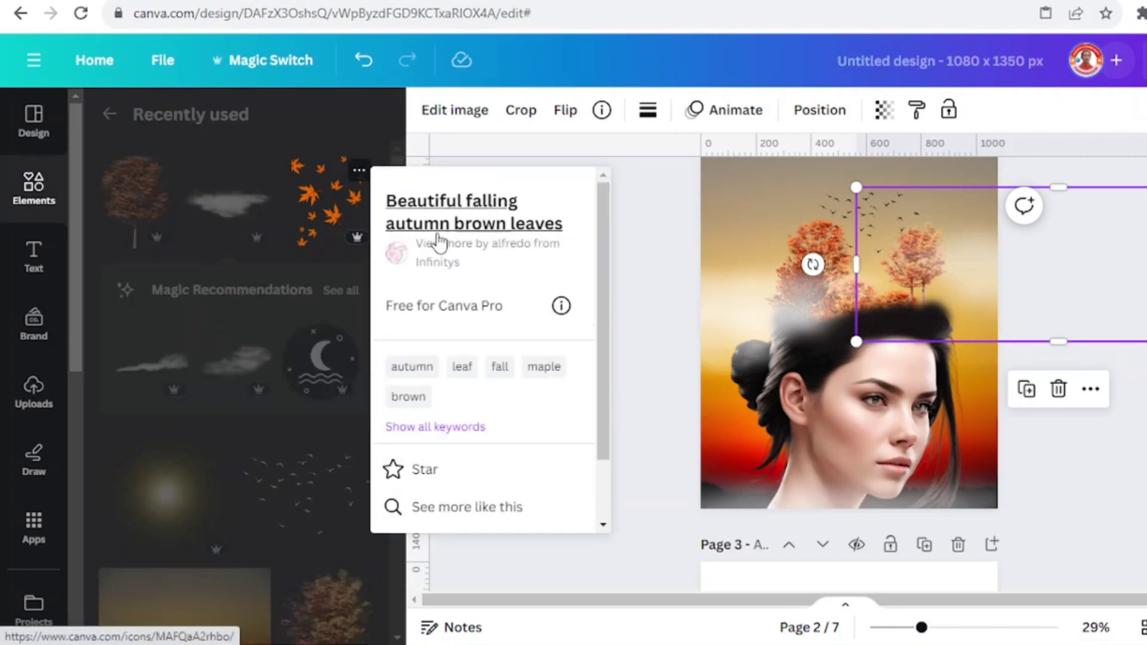
{"action": "left_click", "coordinate": [327, 210]}
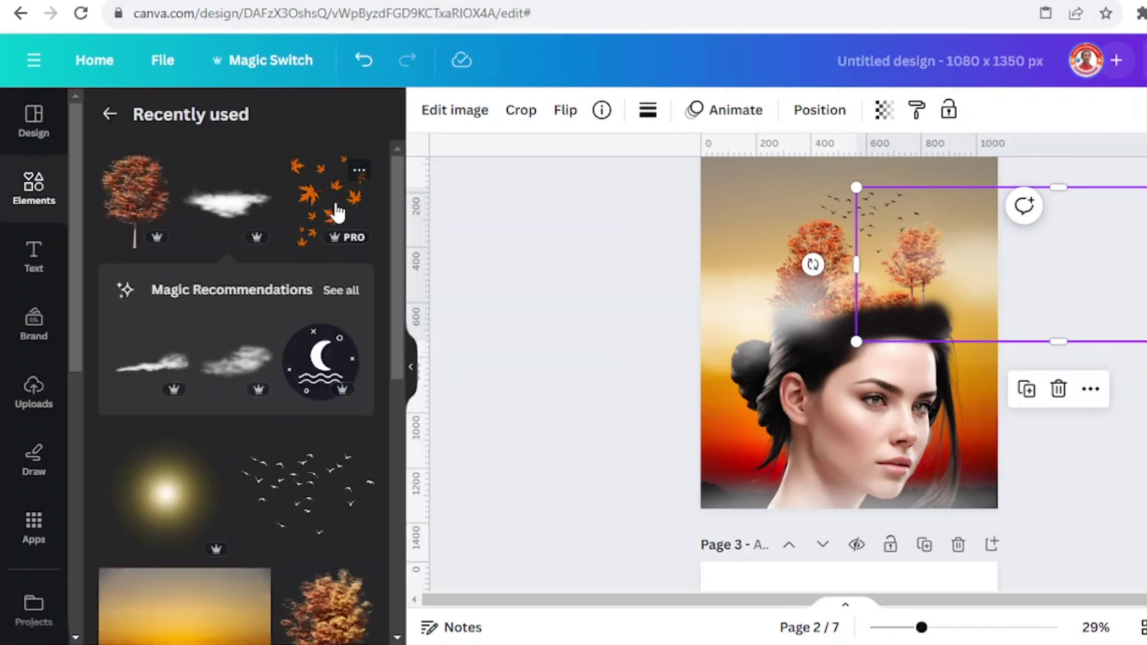
{"action": "left_click", "coordinate": [337, 212]}
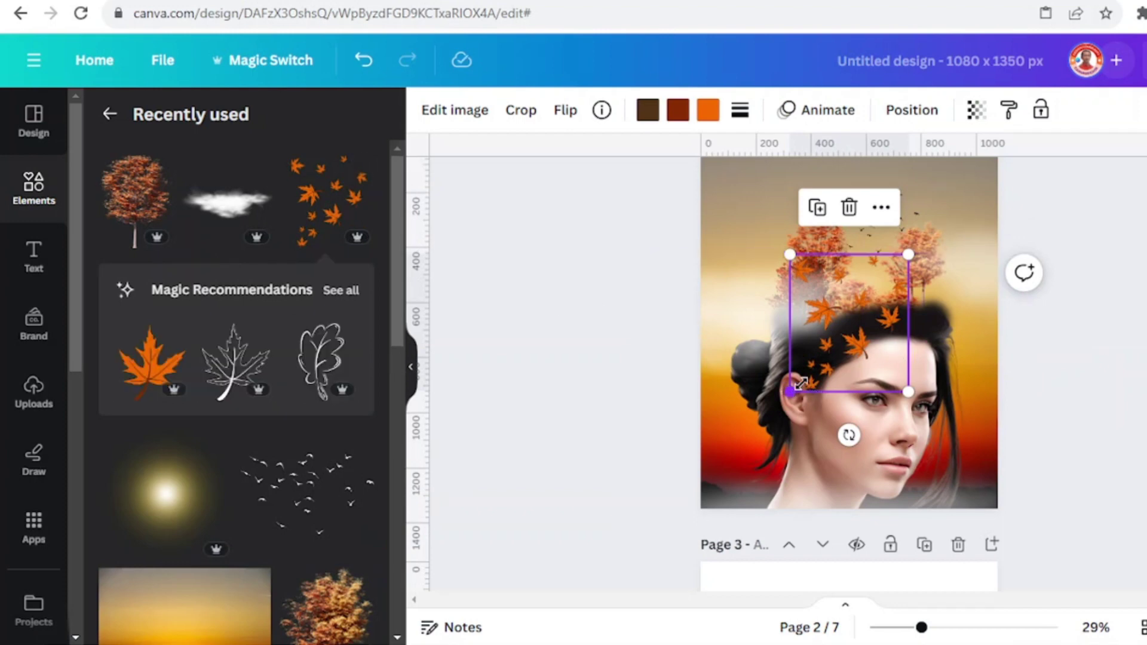
{"action": "left_click_drag", "start_coordinate": [800, 382], "coordinate": [995, 194]}
{"action": "scroll", "coordinate": [1039, 251], "scroll_direction": "up", "scroll_amount": 2}
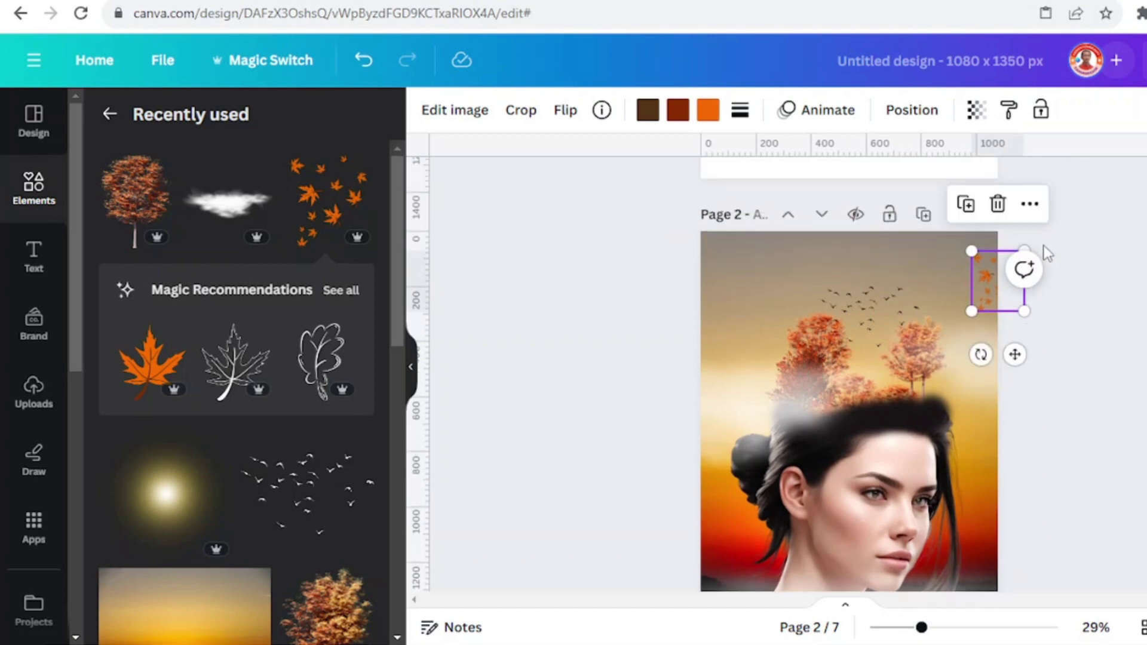
{"action": "left_click_drag", "start_coordinate": [1002, 291], "coordinate": [989, 270]}
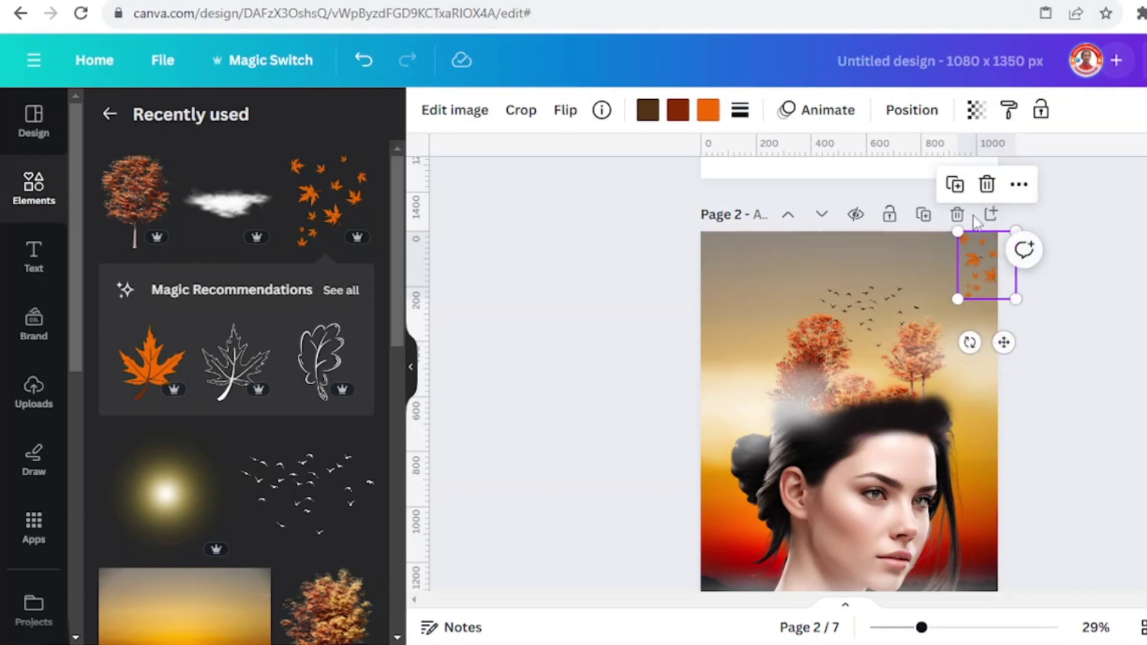
- Duplicate the falling leaves, placing one copy in the page's lower-left corner and another partly off its left edge above the hair bun
{"action": "scroll", "coordinate": [1118, 317], "scroll_direction": "down", "scroll_amount": 2}
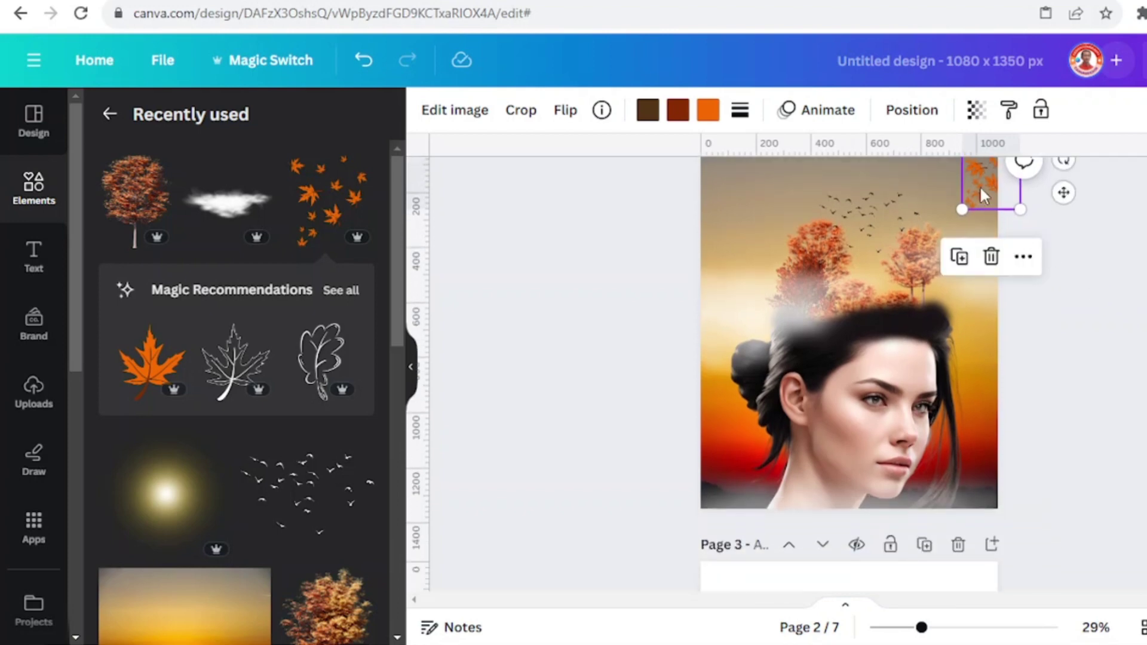
{"action": "left_click_drag", "start_coordinate": [983, 196], "coordinate": [716, 289]}
{"action": "scroll", "coordinate": [832, 435], "scroll_direction": "up", "scroll_amount": 2}
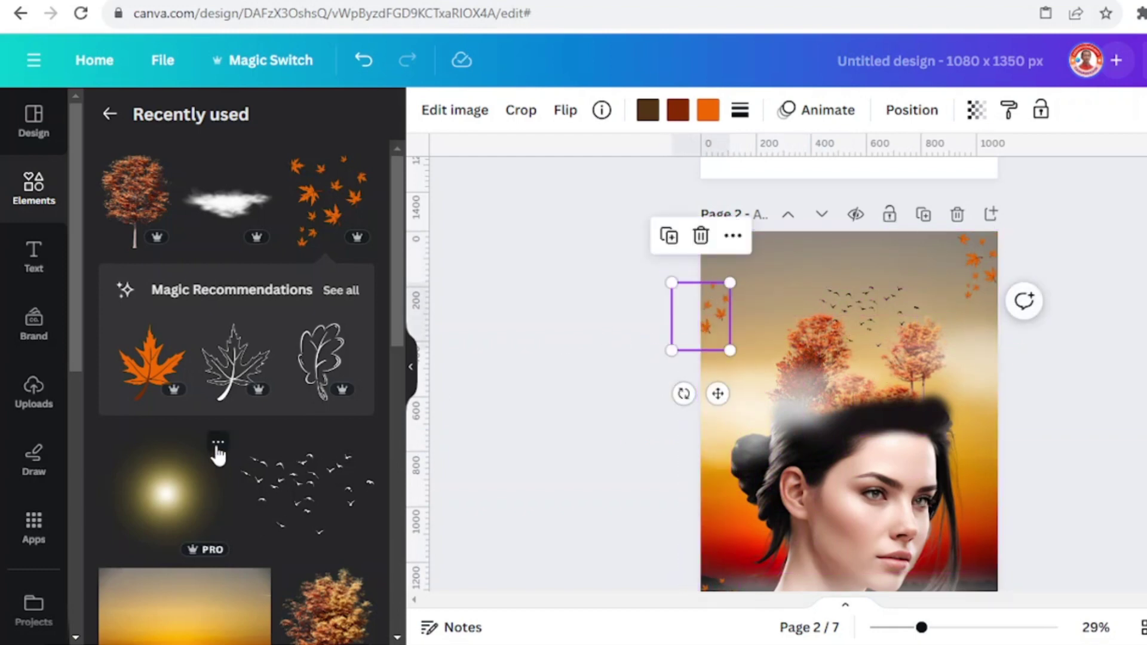
- Add the "Glow Light" image and position its bright centre between the left and right trees
{"action": "left_click", "coordinate": [216, 443]}
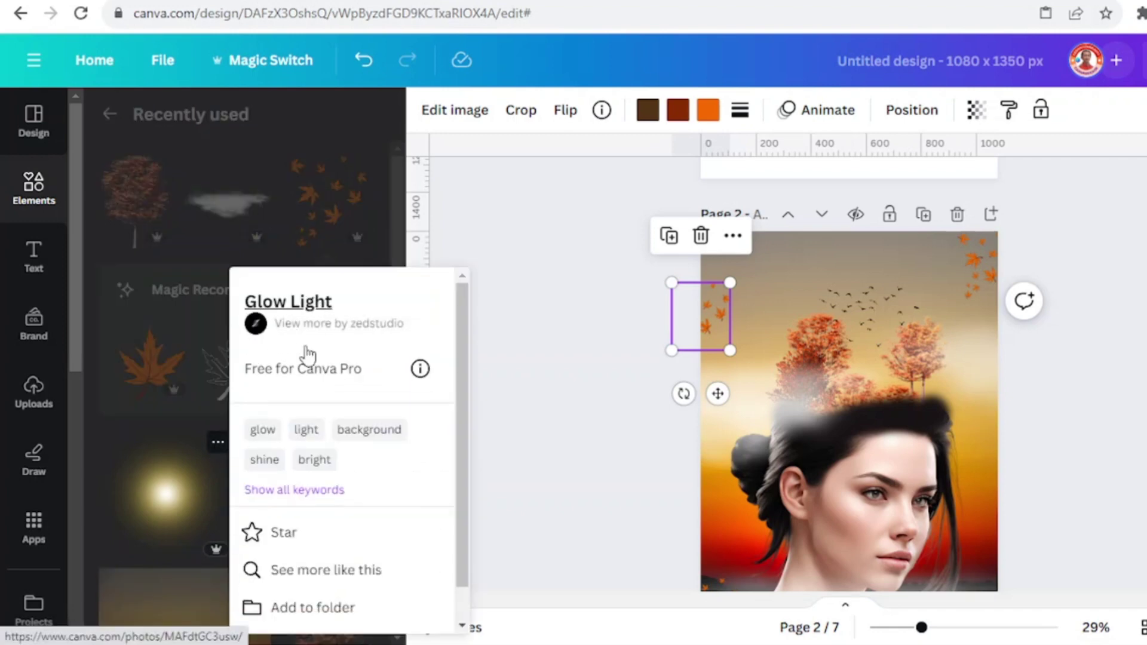
{"action": "left_click", "coordinate": [170, 503]}
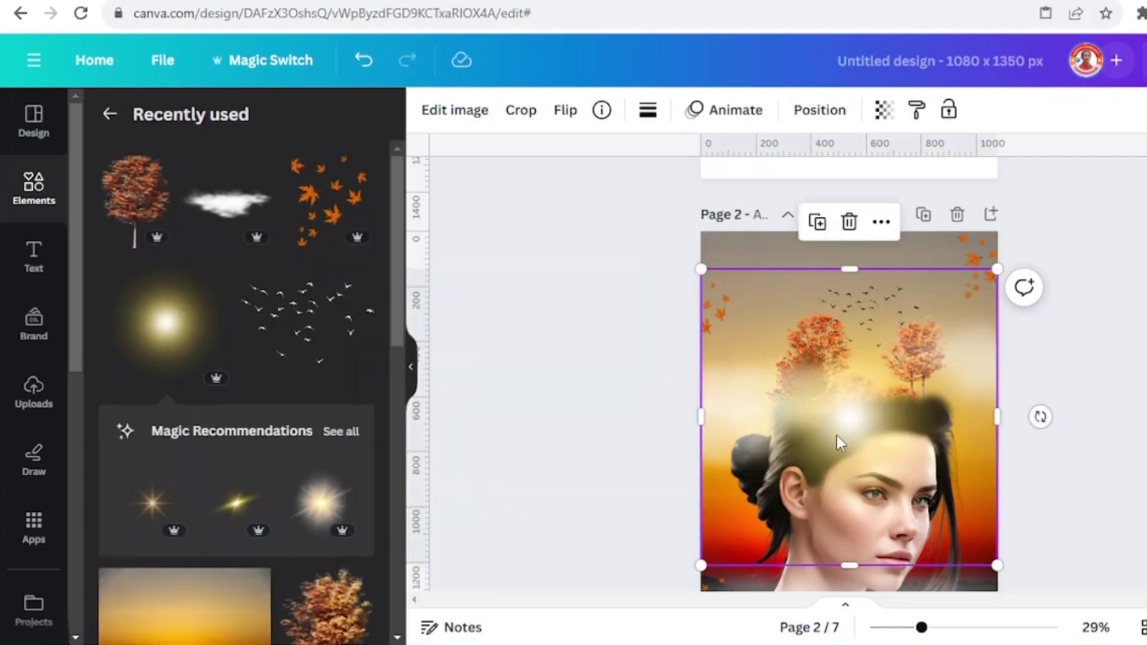
{"action": "left_click_drag", "start_coordinate": [837, 437], "coordinate": [862, 384]}
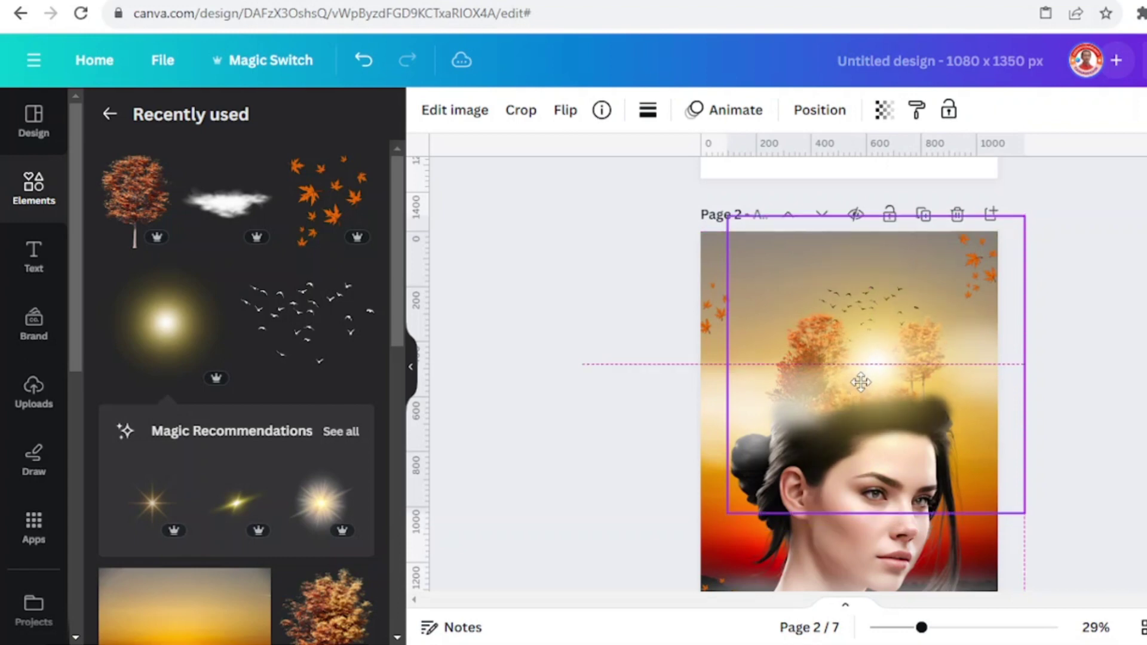
- Lower the fog at the page's right edge beside the trees, and place fog partly over the page's top edge
{"action": "scroll", "coordinate": [861, 383], "scroll_direction": "up", "scroll_amount": 3}
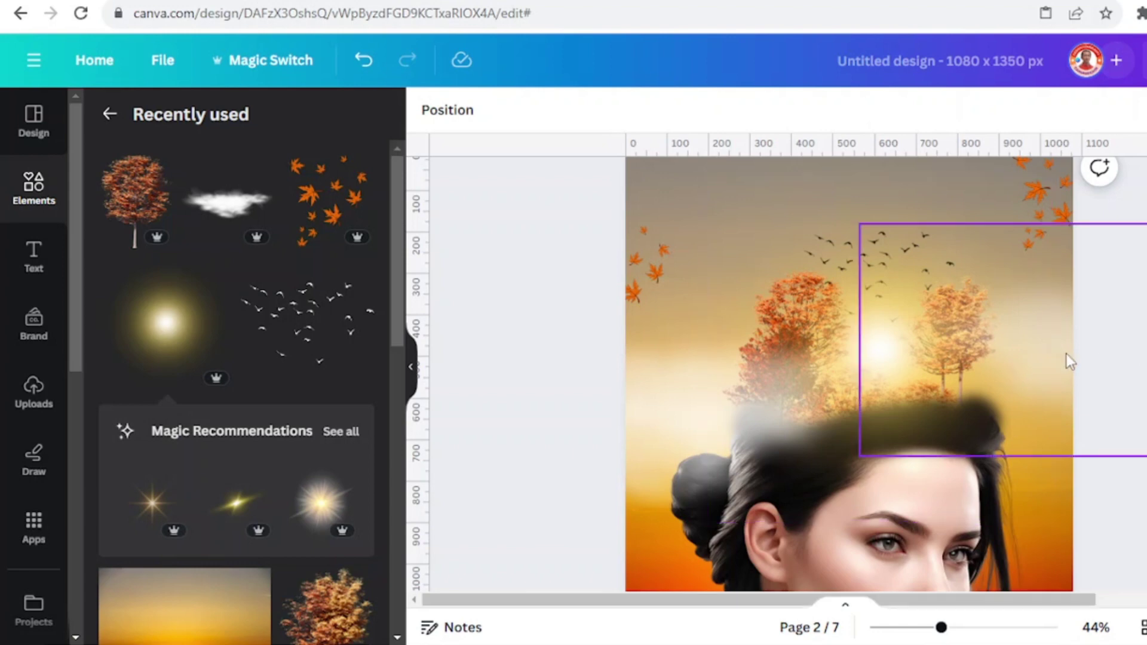
{"action": "left_click_drag", "start_coordinate": [1066, 359], "coordinate": [1036, 399]}
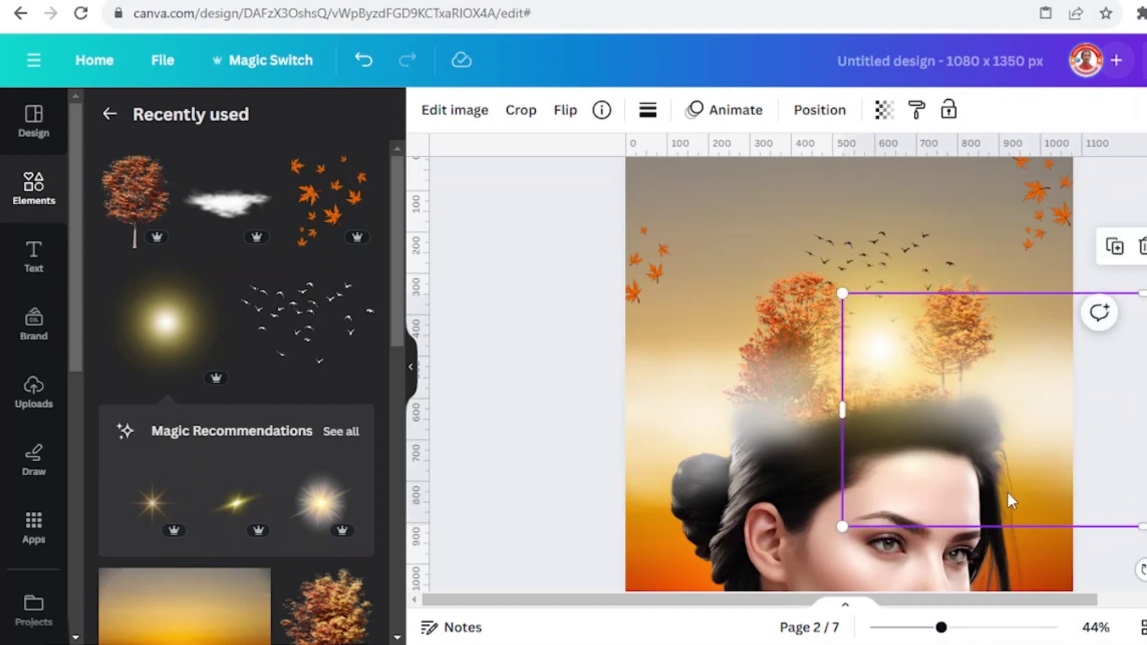
{"action": "left_click", "coordinate": [916, 631]}
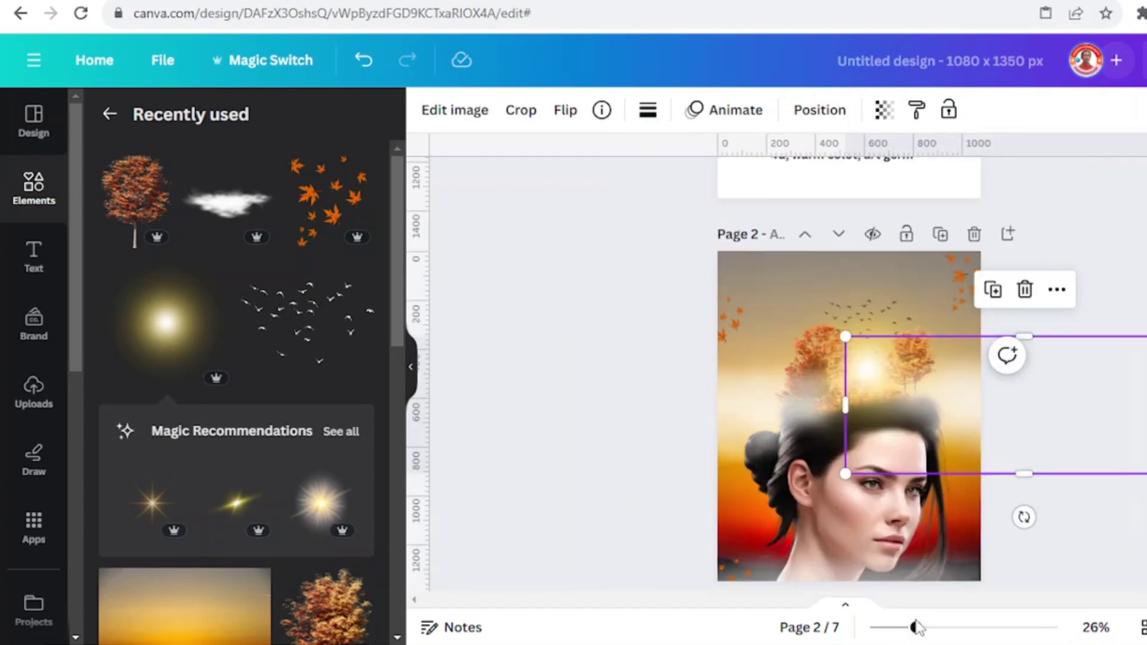
{"action": "left_click_drag", "start_coordinate": [1049, 422], "coordinate": [856, 233]}
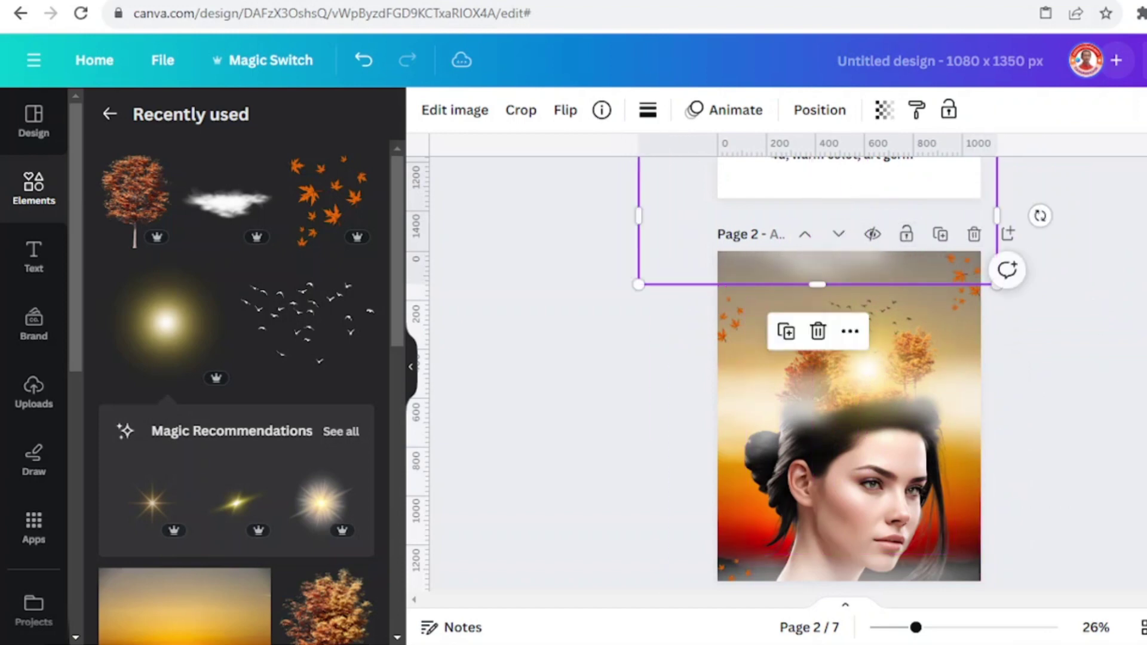
{"action": "left_click", "coordinate": [1143, 382]}
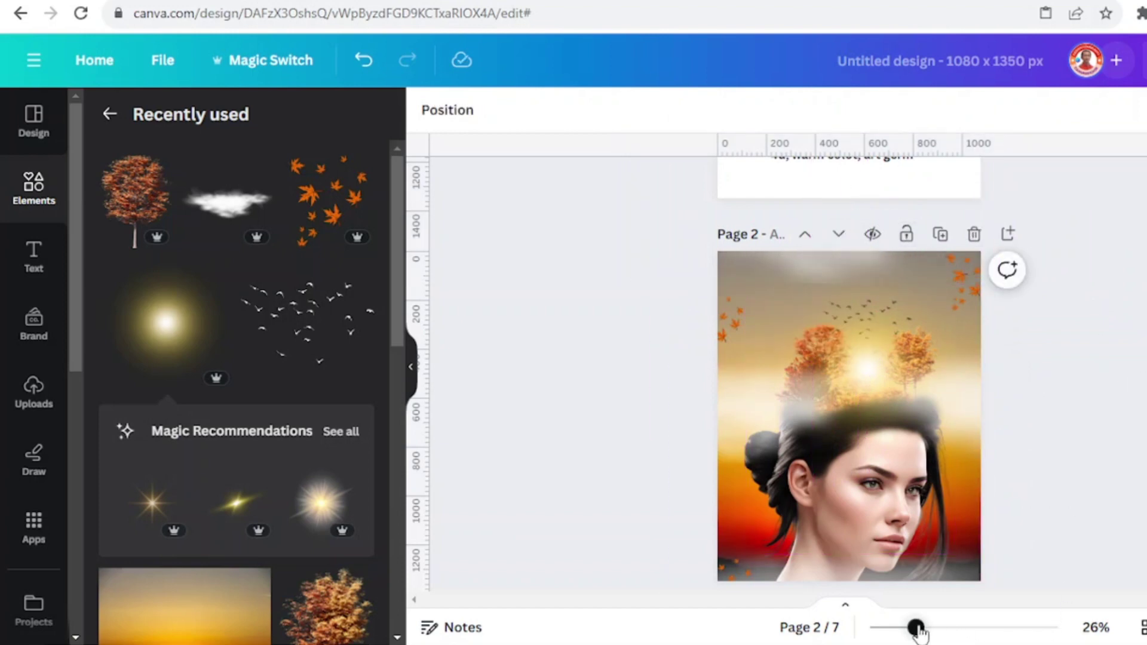
{"action": "left_click_drag", "start_coordinate": [917, 626], "coordinate": [923, 627]}
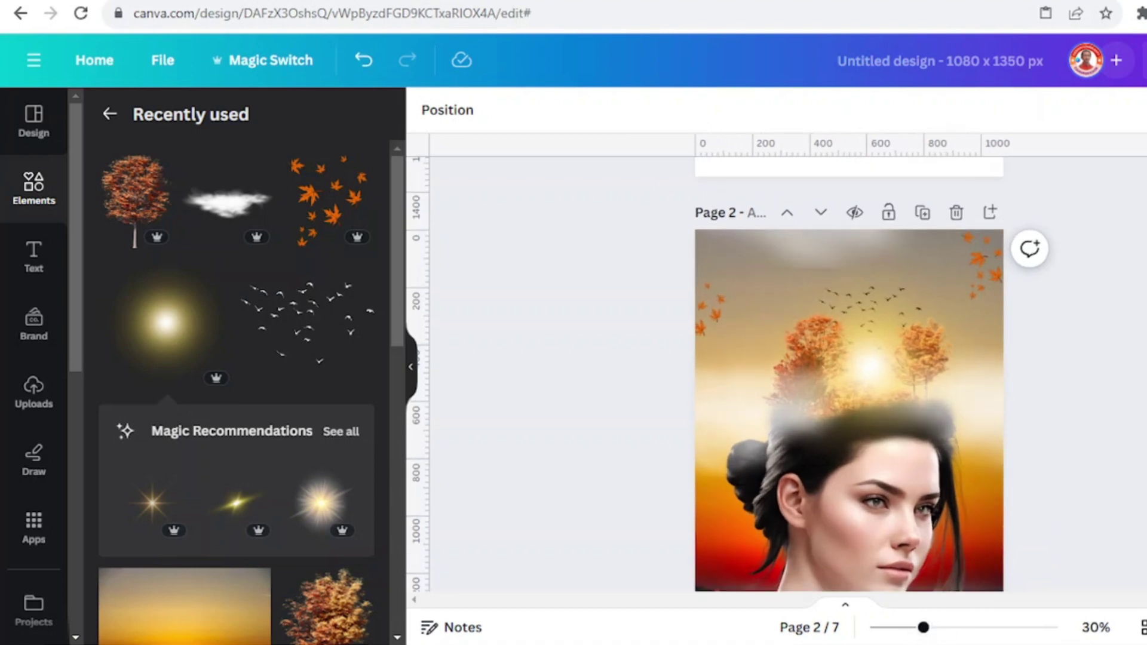
{"action": "scroll", "coordinate": [848, 383], "scroll_direction": "down", "scroll_amount": 1}
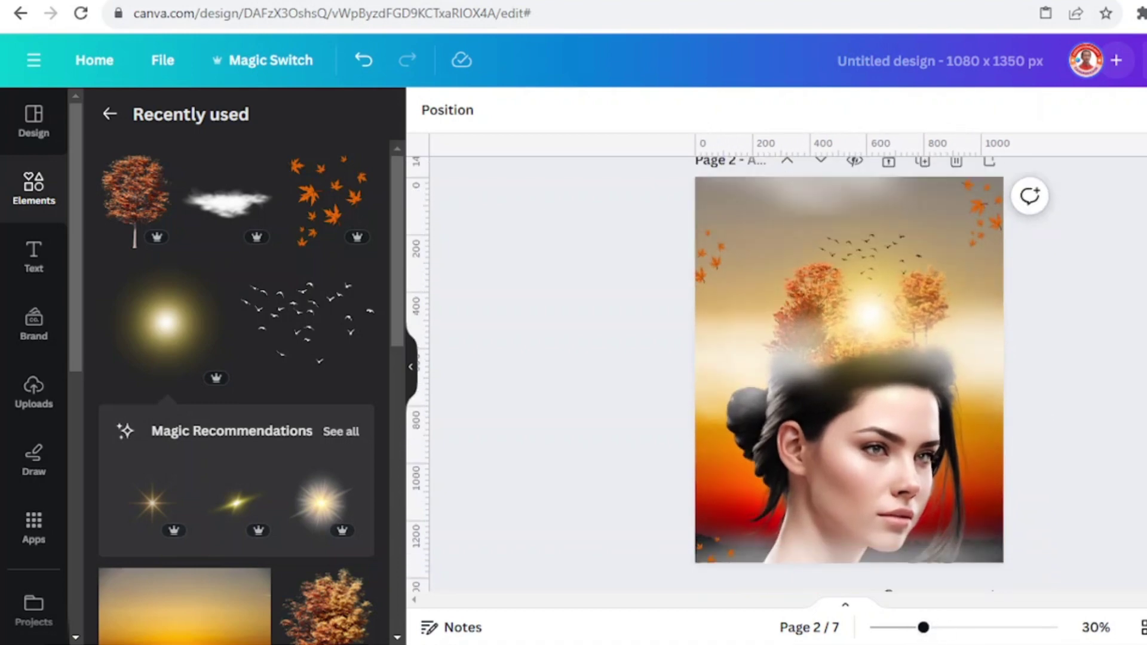